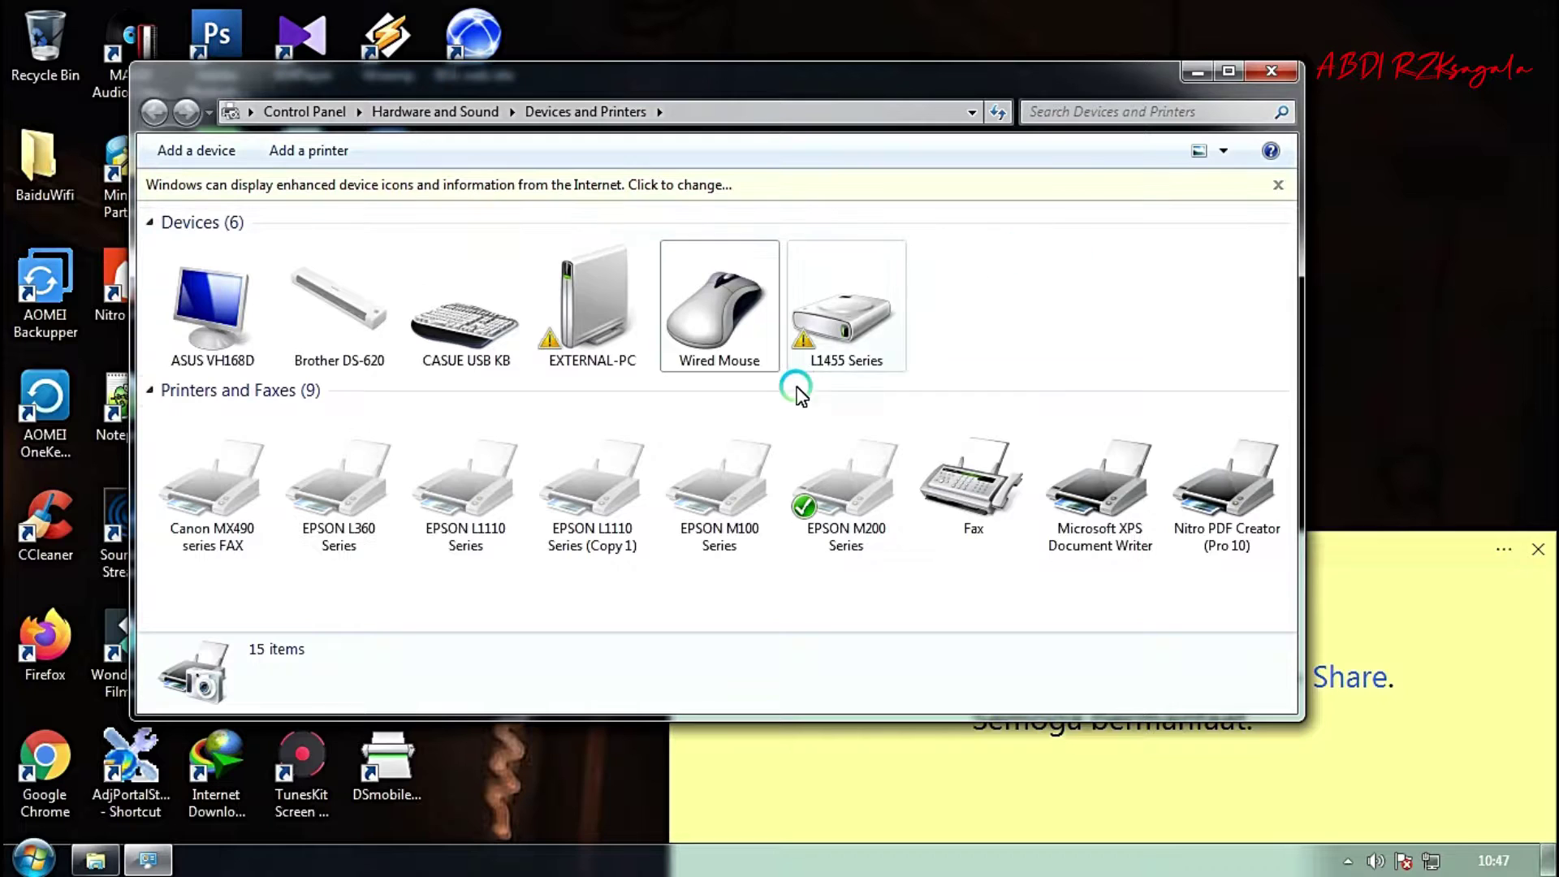
Step: Check the L1455 Series device and the installed printers in Devices and Printers, then minimise the window
{"action": "left_click", "coordinate": [853, 351]}
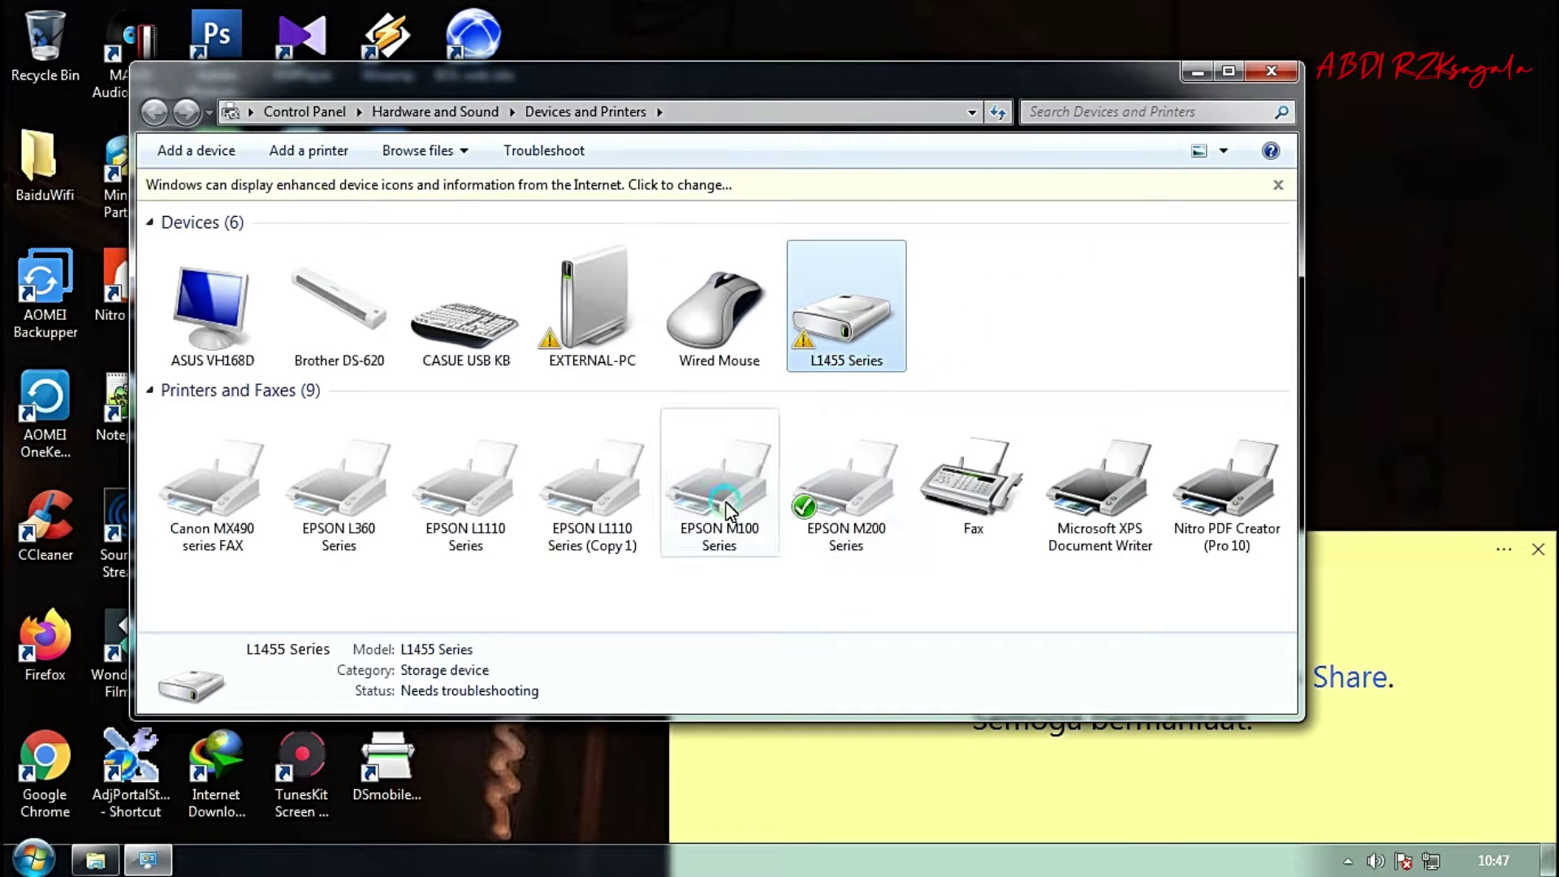
{"action": "left_click", "coordinate": [158, 394]}
{"action": "left_click", "coordinate": [158, 395]}
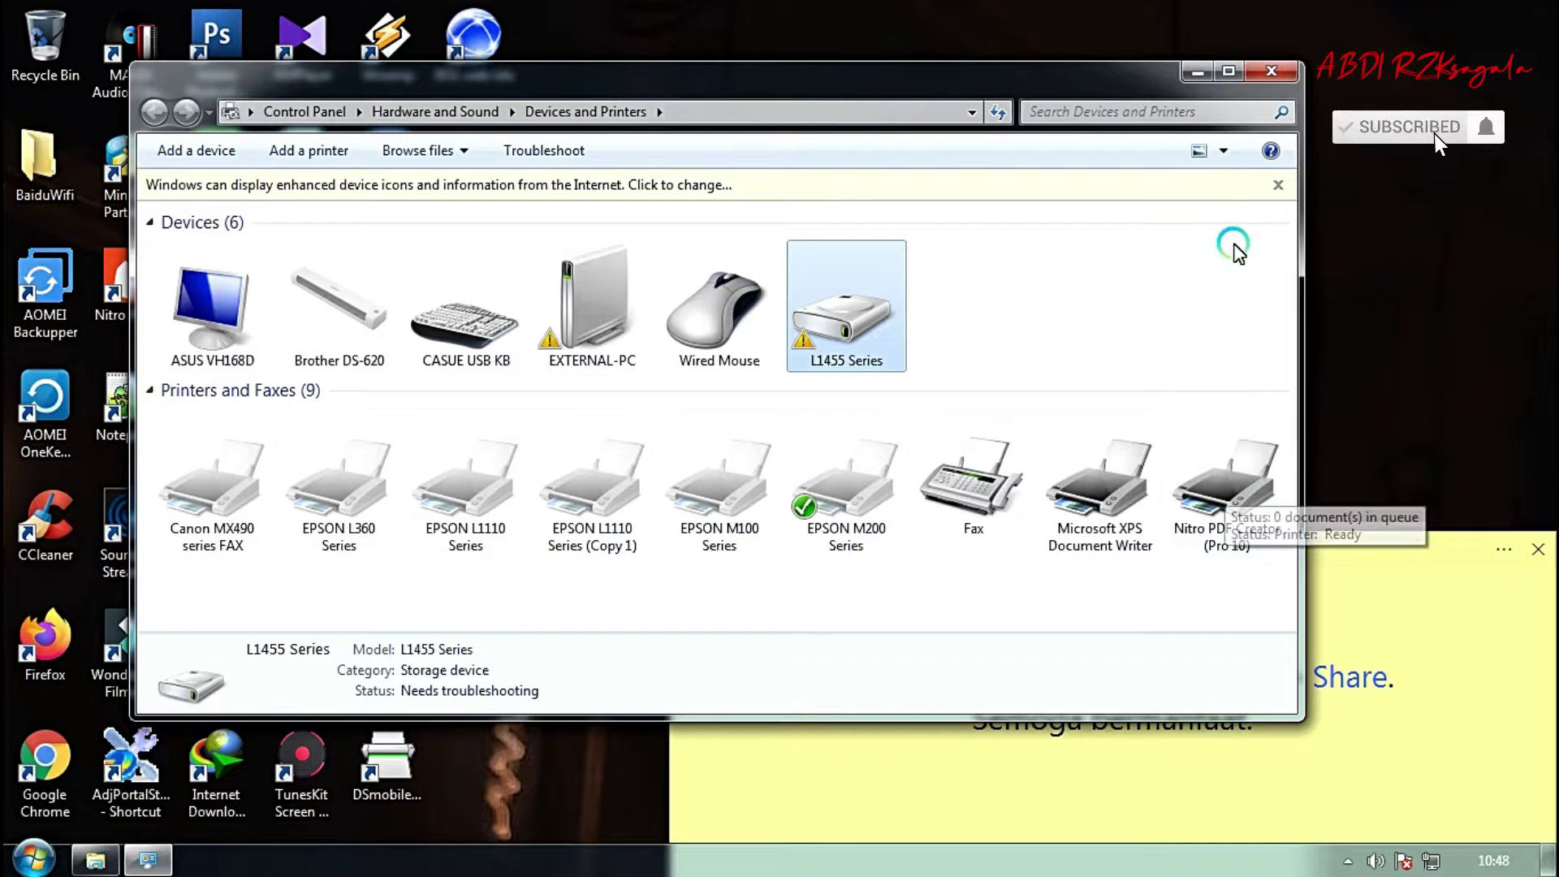
{"action": "left_click", "coordinate": [1205, 68]}
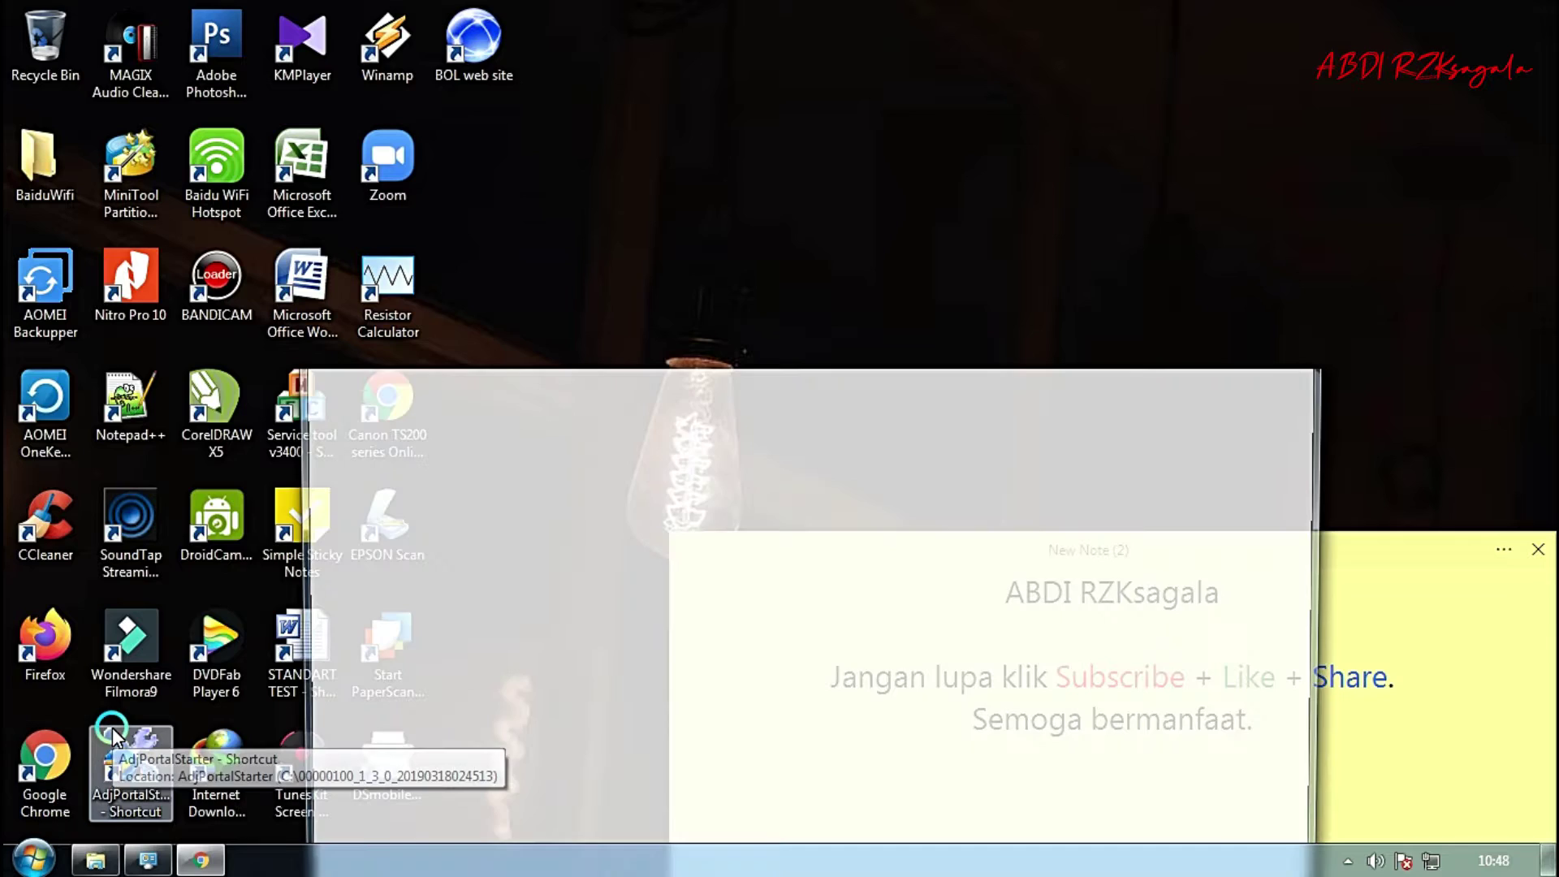
Step: In Google Chrome, search for "download driver printer epson L1455" and open the Epson Indonesia L1455 result
{"action": "left_click", "coordinate": [1257, 376]}
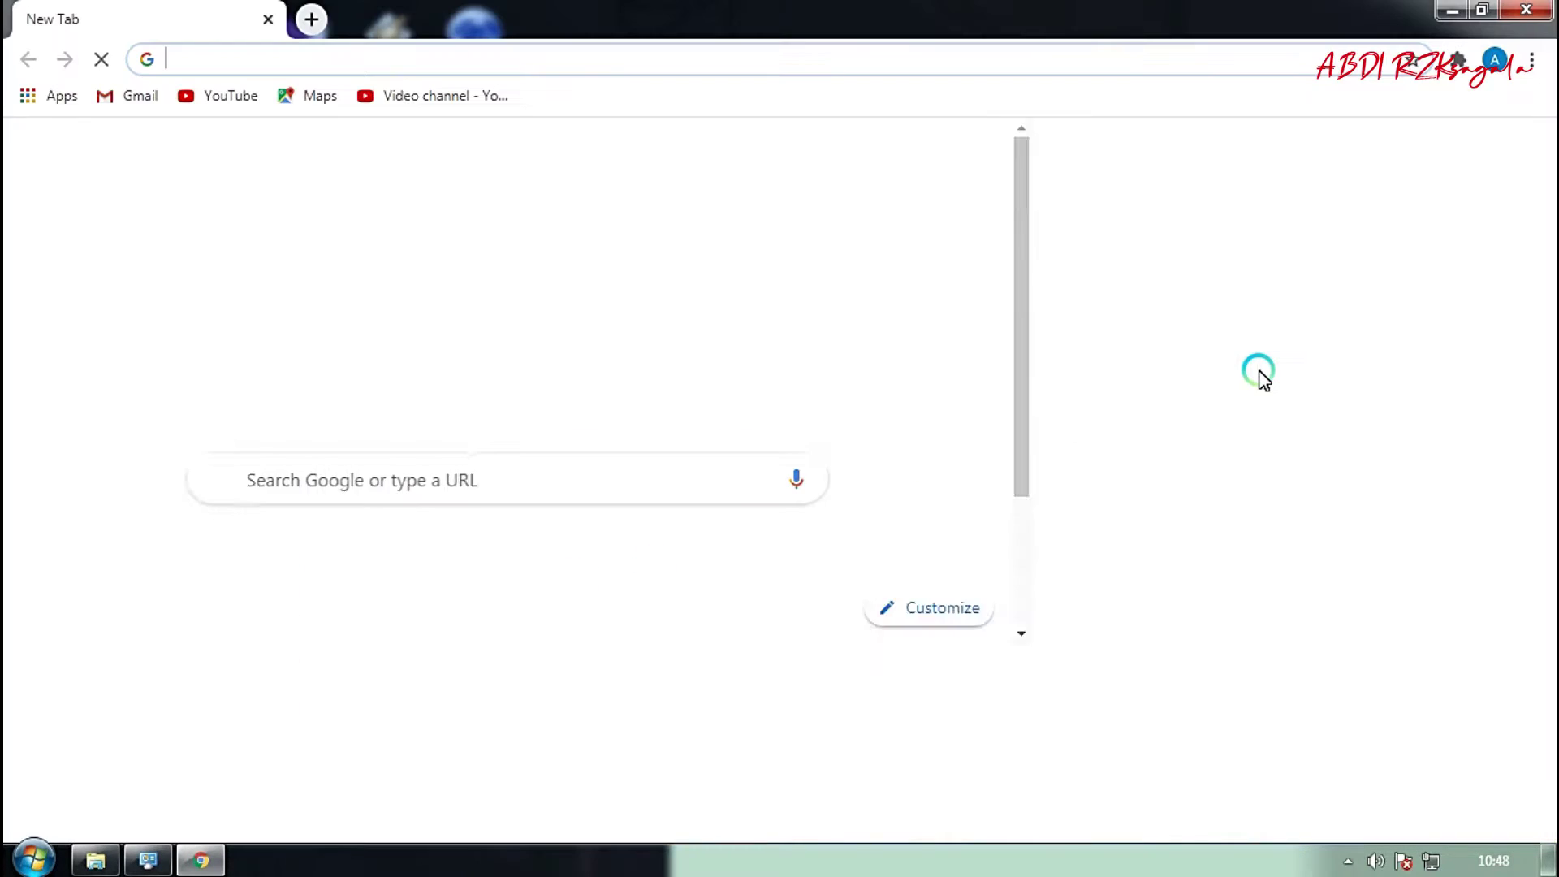
{"action": "left_click", "coordinate": [958, 485]}
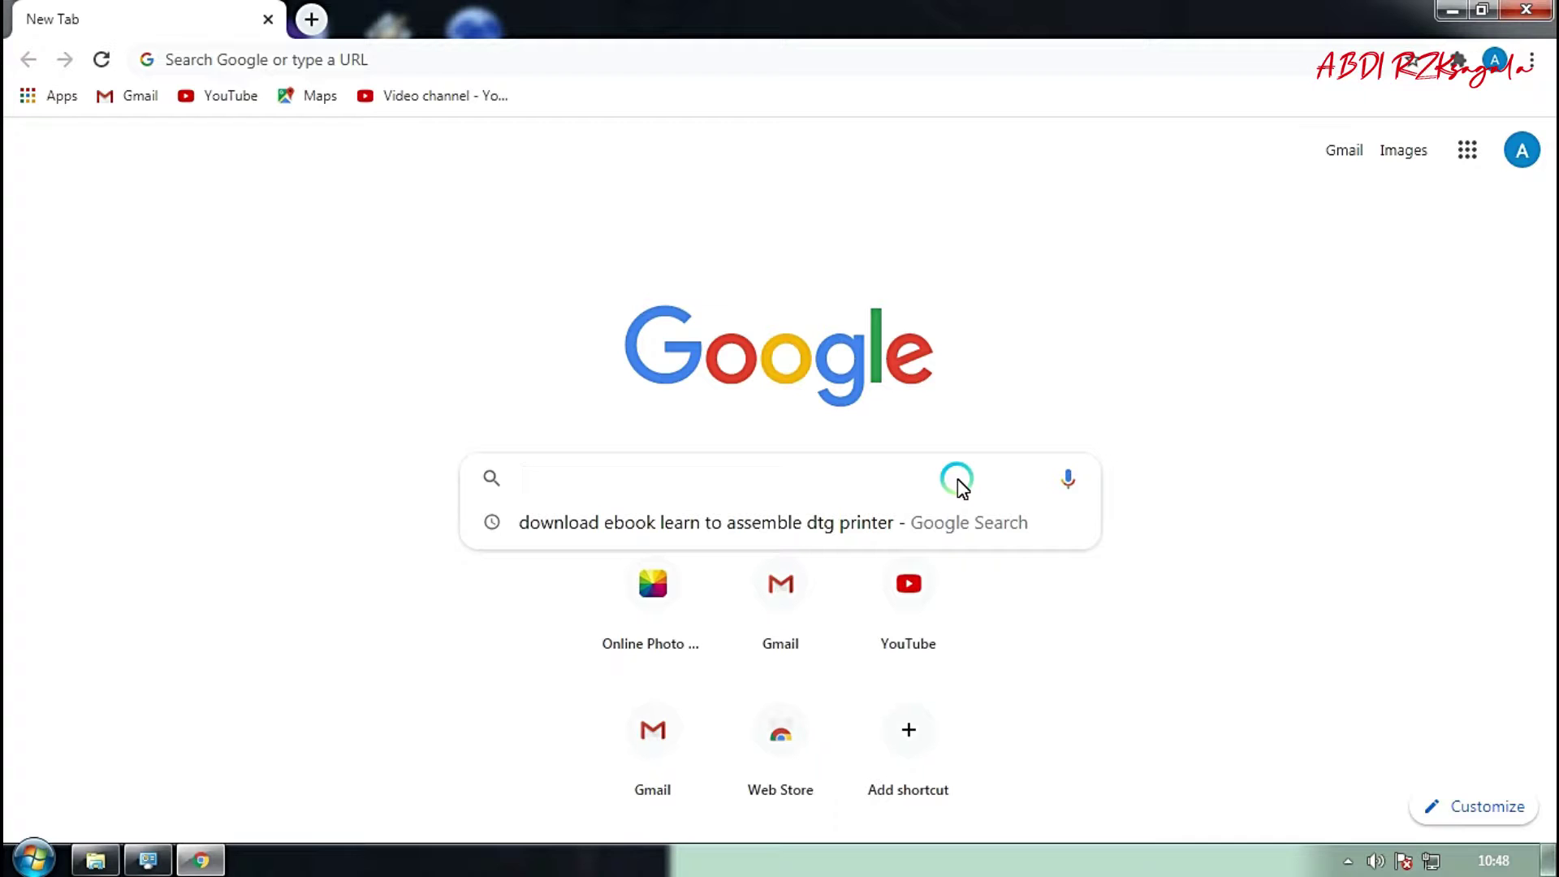
{"action": "type", "text": "downl"}
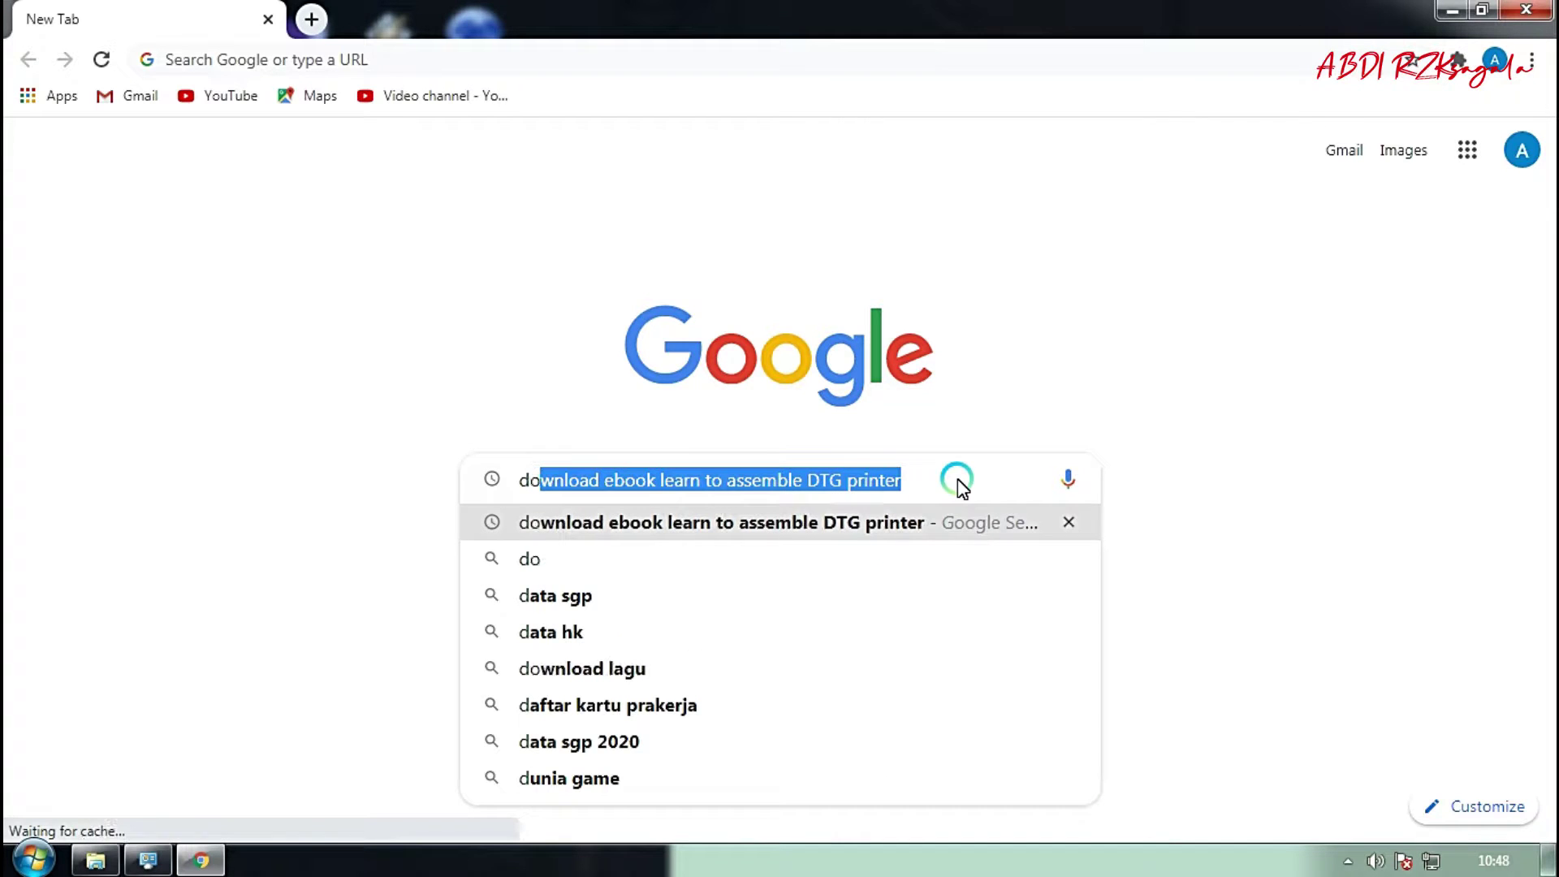
{"action": "type", "text": "oad"}
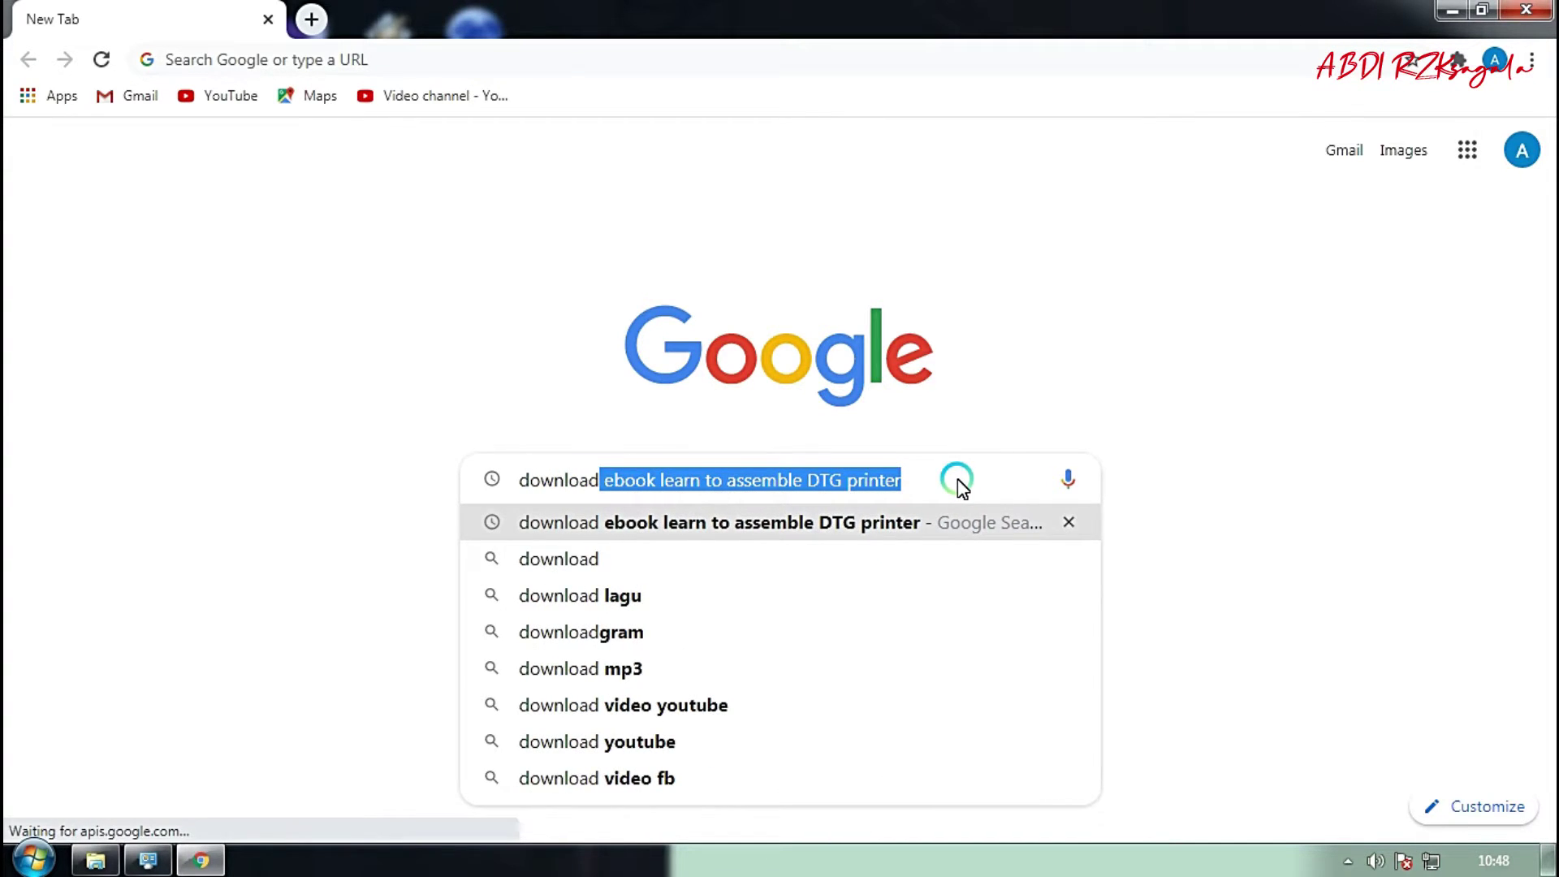
{"action": "type", "text": " driver"}
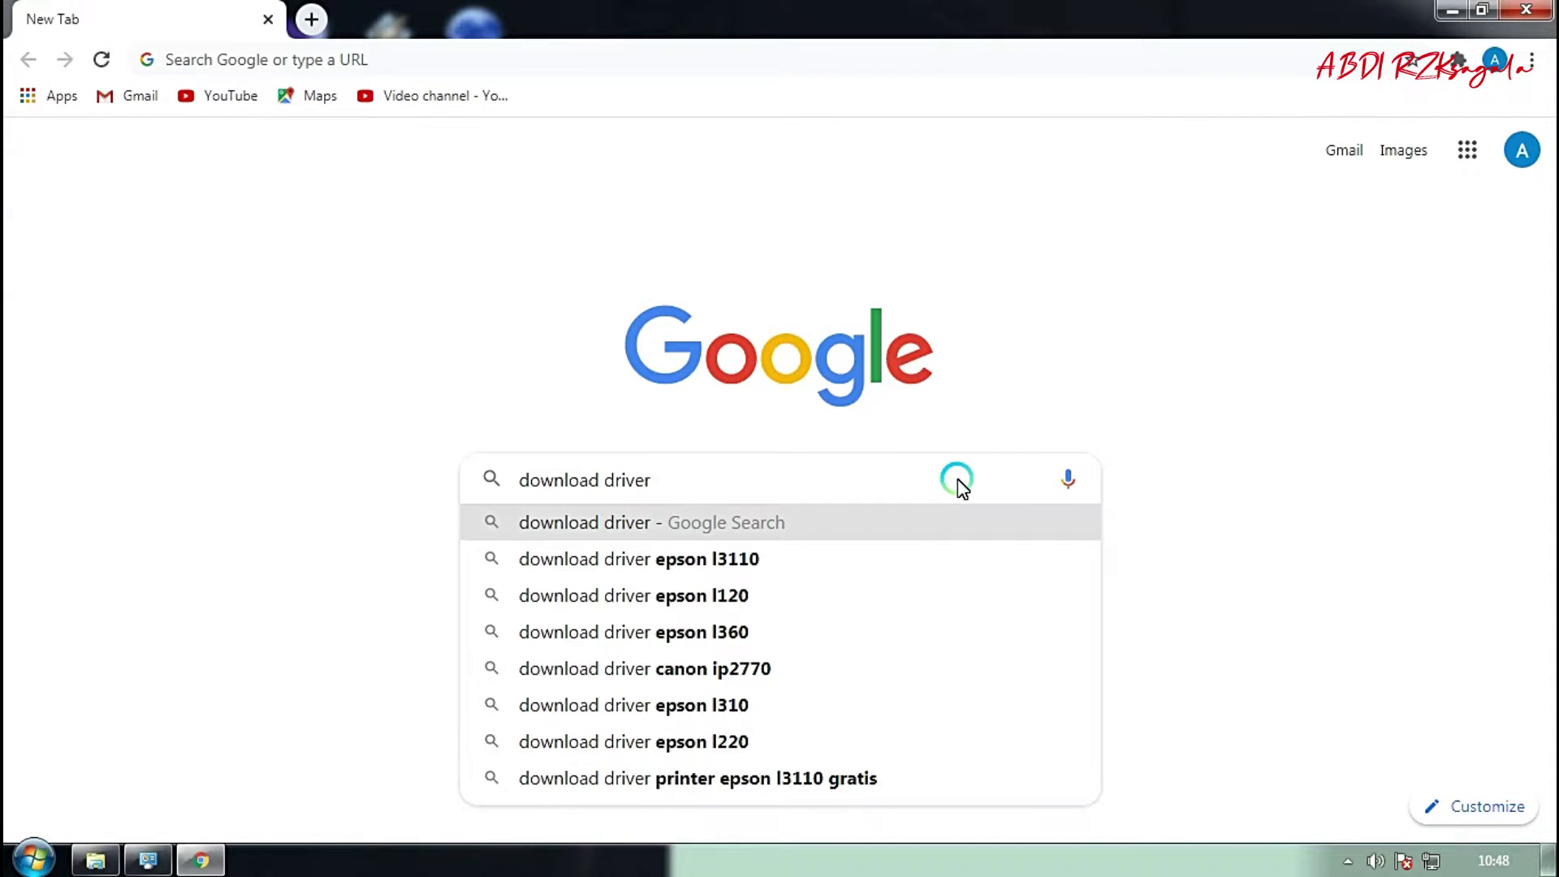
{"action": "type", "text": " printer"}
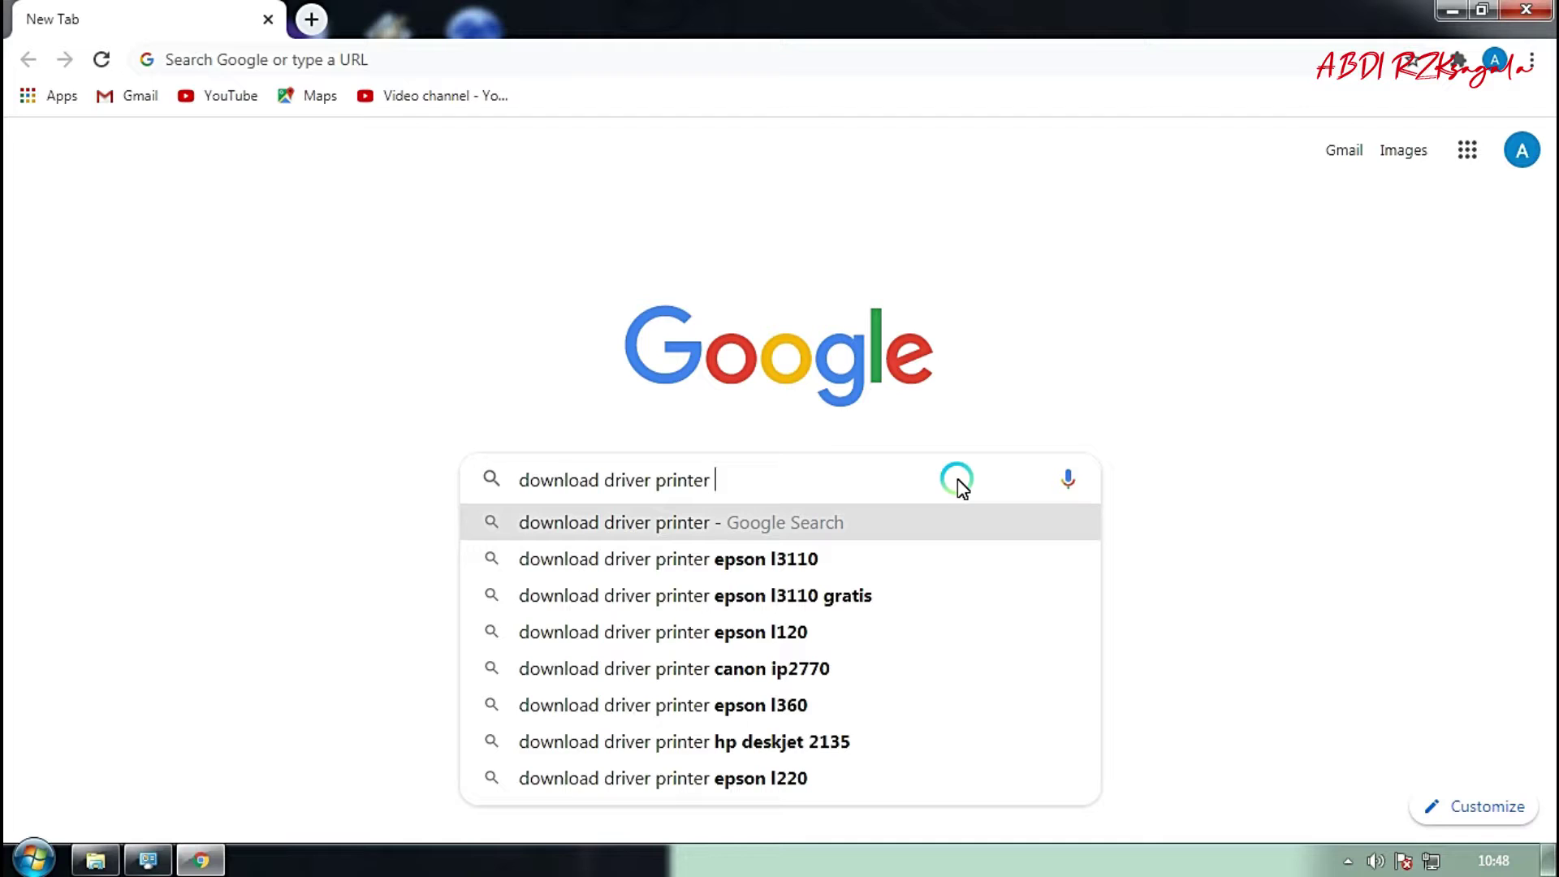
{"action": "type", "text": " epson "}
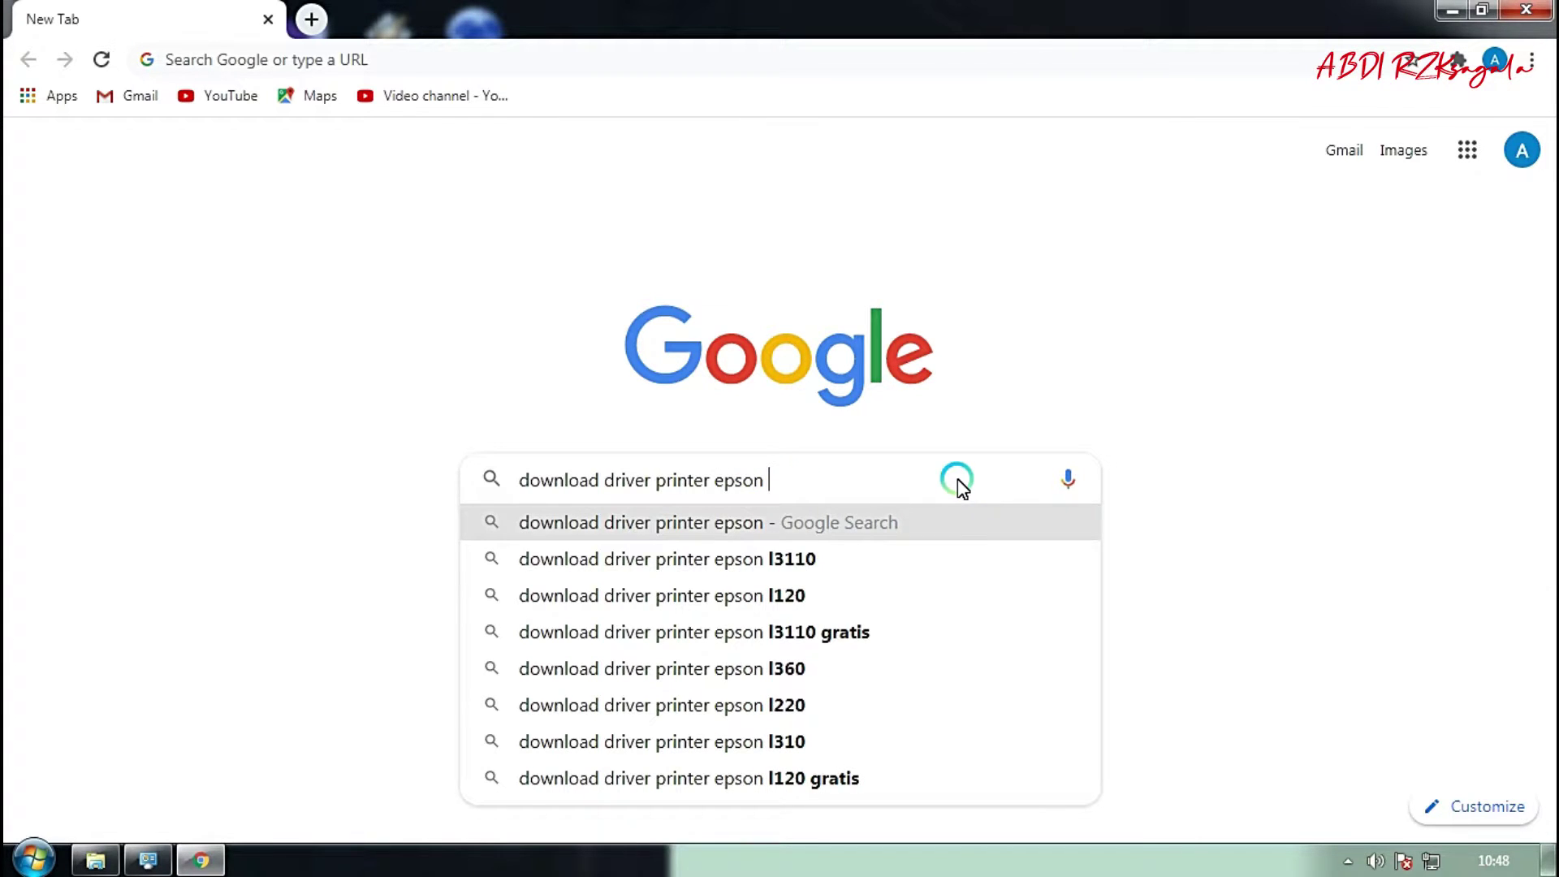
{"action": "type", "text": "L"}
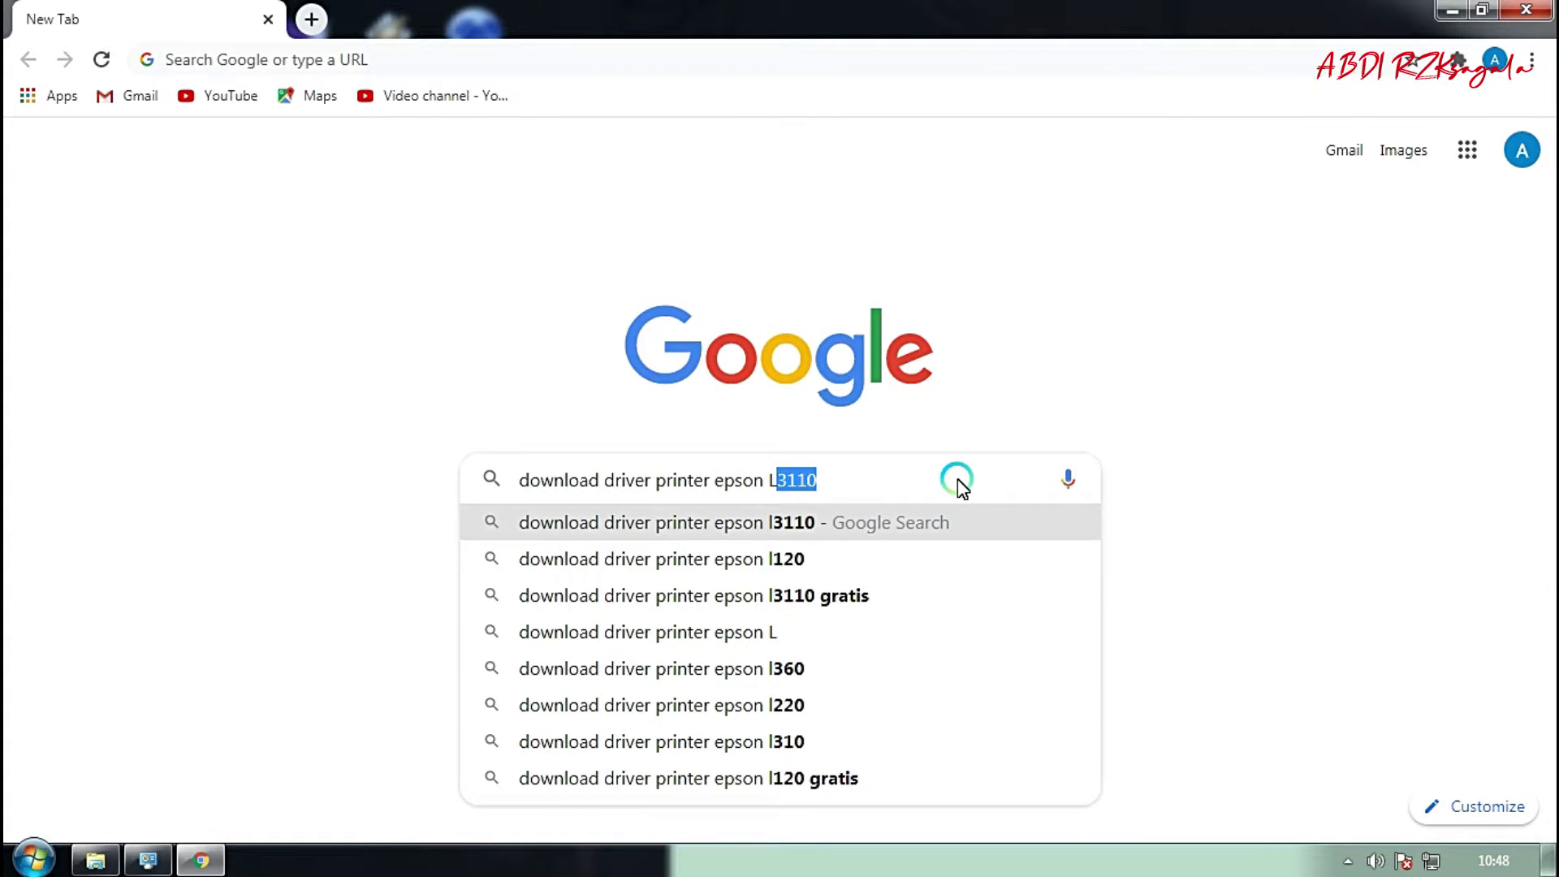
{"action": "type", "text": "1455"}
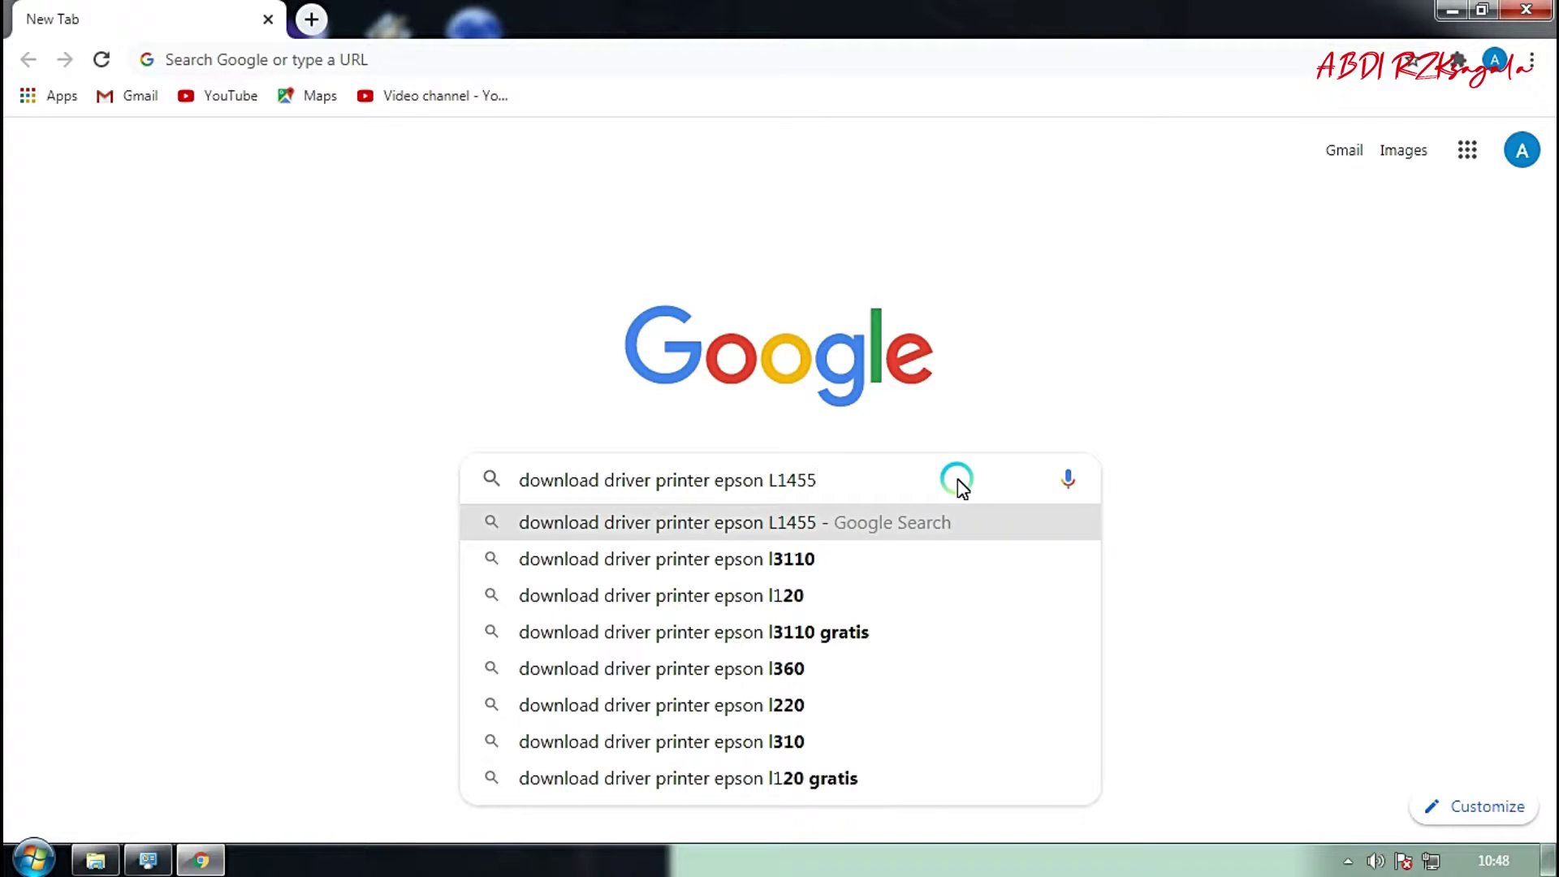
{"action": "key", "text": "Return"}
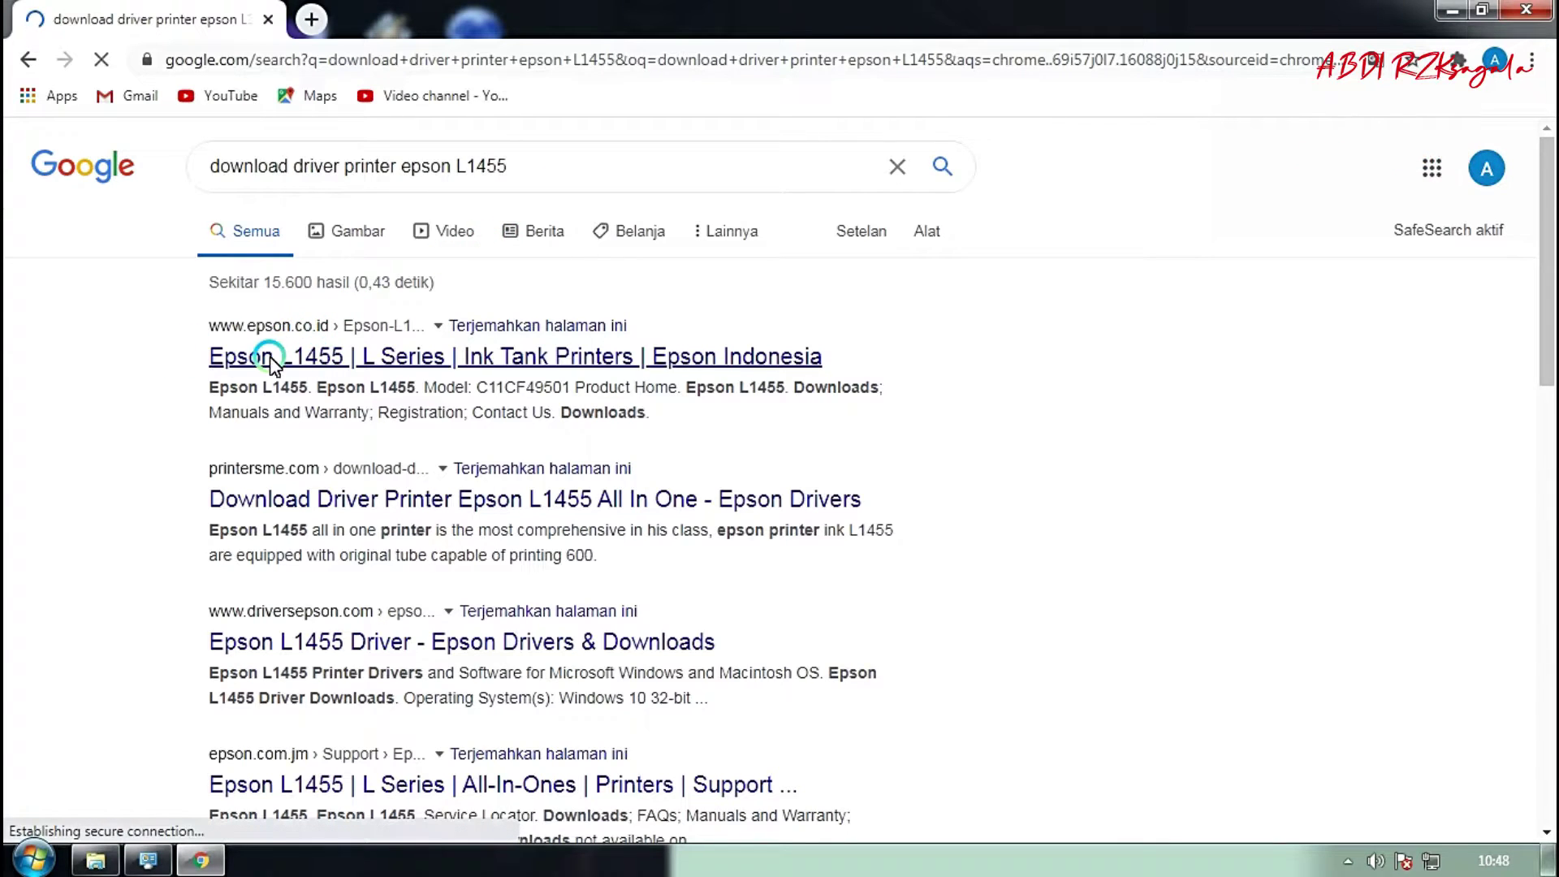
{"action": "left_click", "coordinate": [314, 359]}
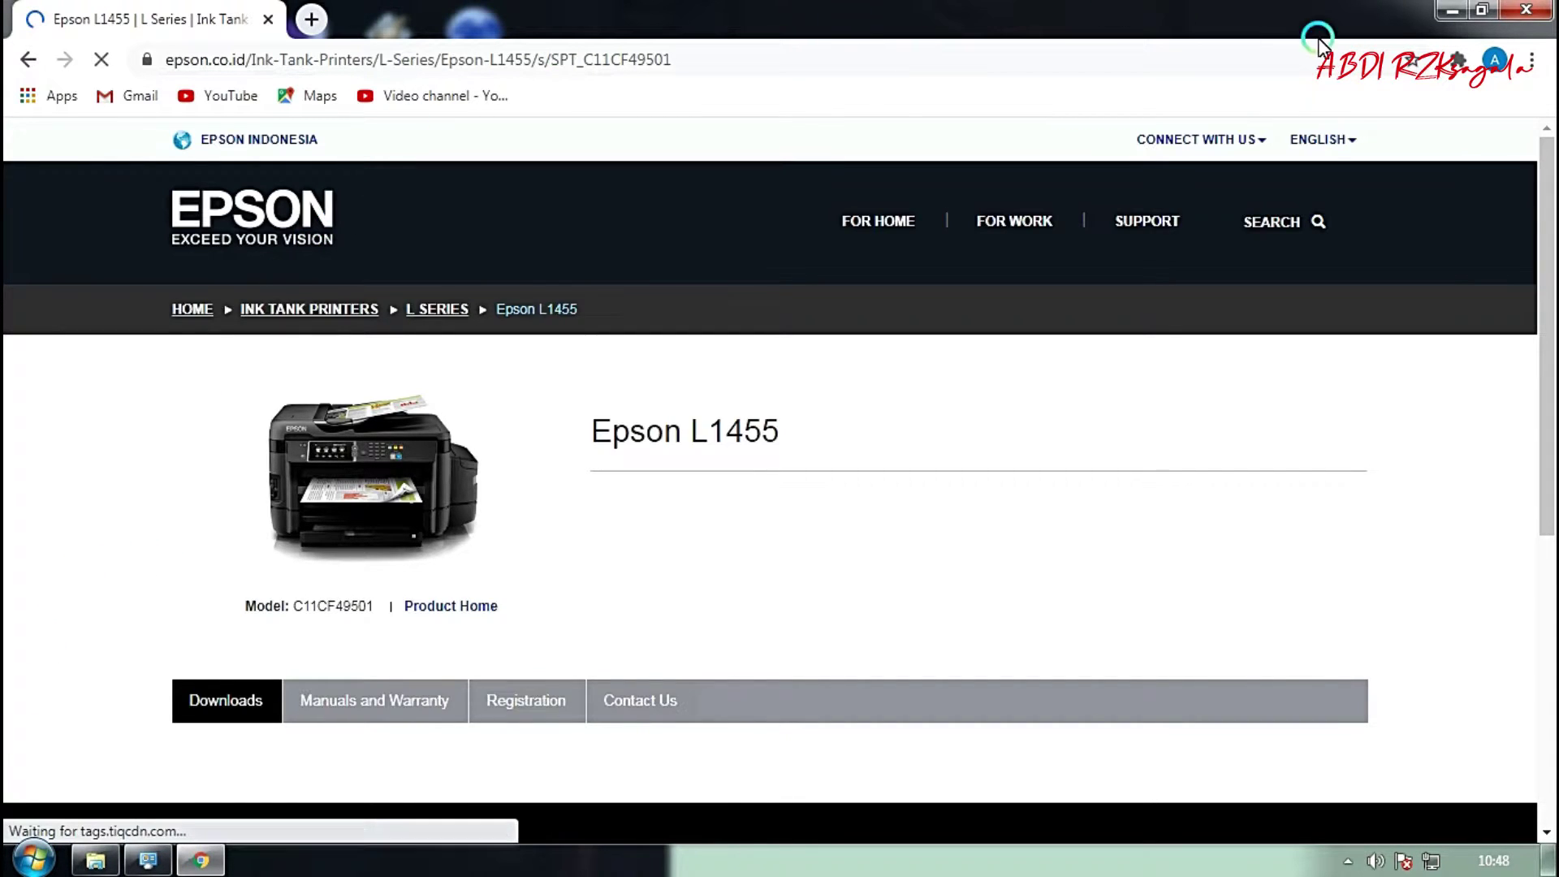
Step: Set the operating system for the L1455 downloads to Windows 7 32-bit
{"action": "scroll", "coordinate": [83, 452], "scroll_direction": "down", "scroll_amount": 3}
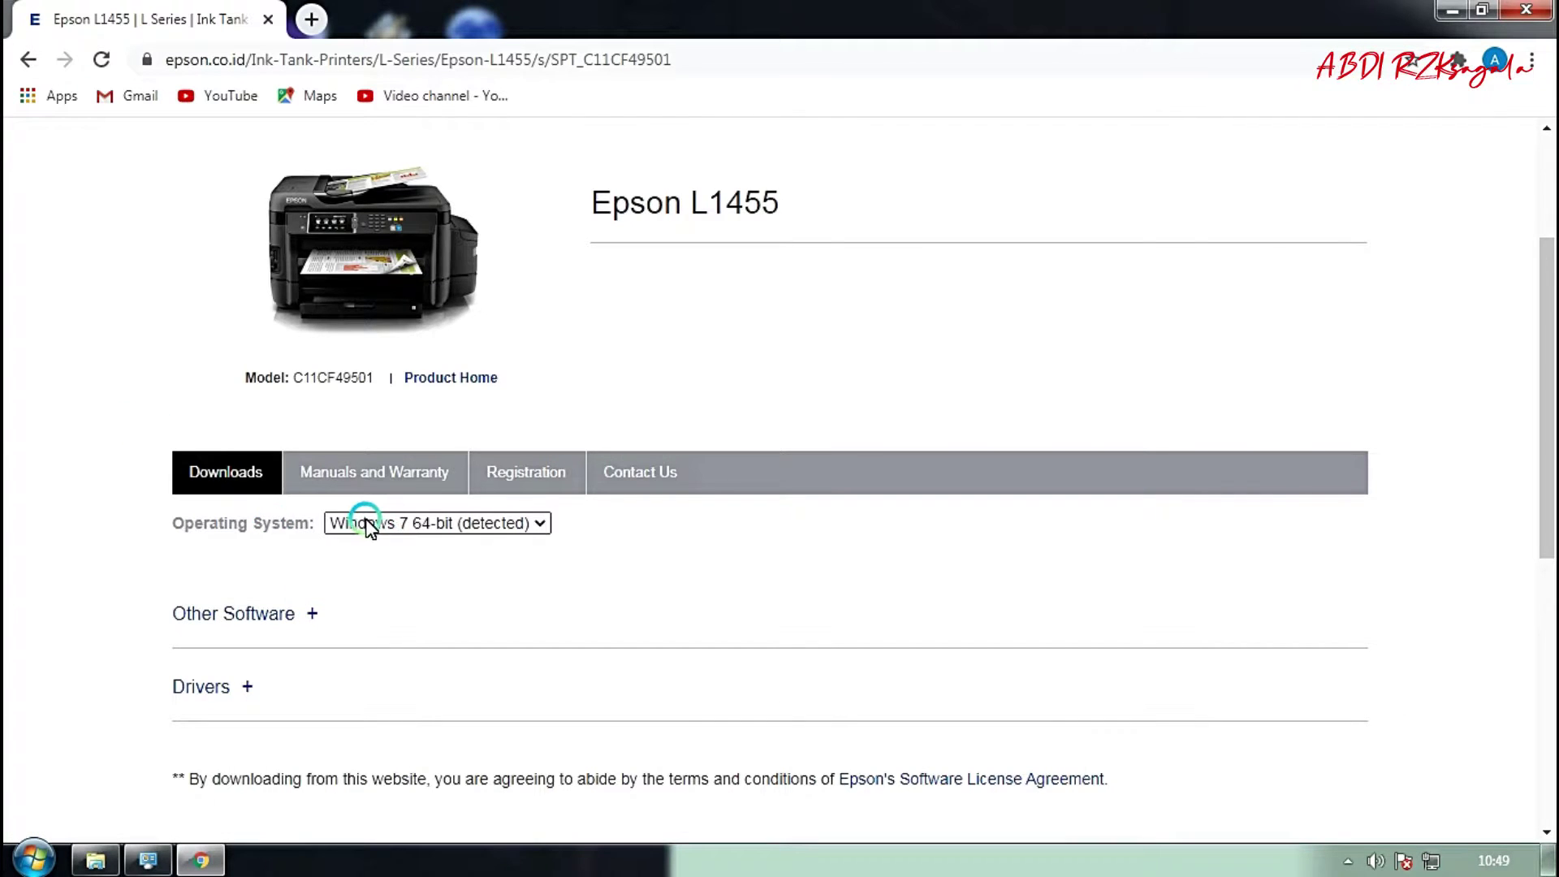
{"action": "left_click", "coordinate": [537, 524]}
{"action": "left_click", "coordinate": [532, 523]}
{"action": "left_click", "coordinate": [536, 523]}
{"action": "left_click", "coordinate": [537, 525]}
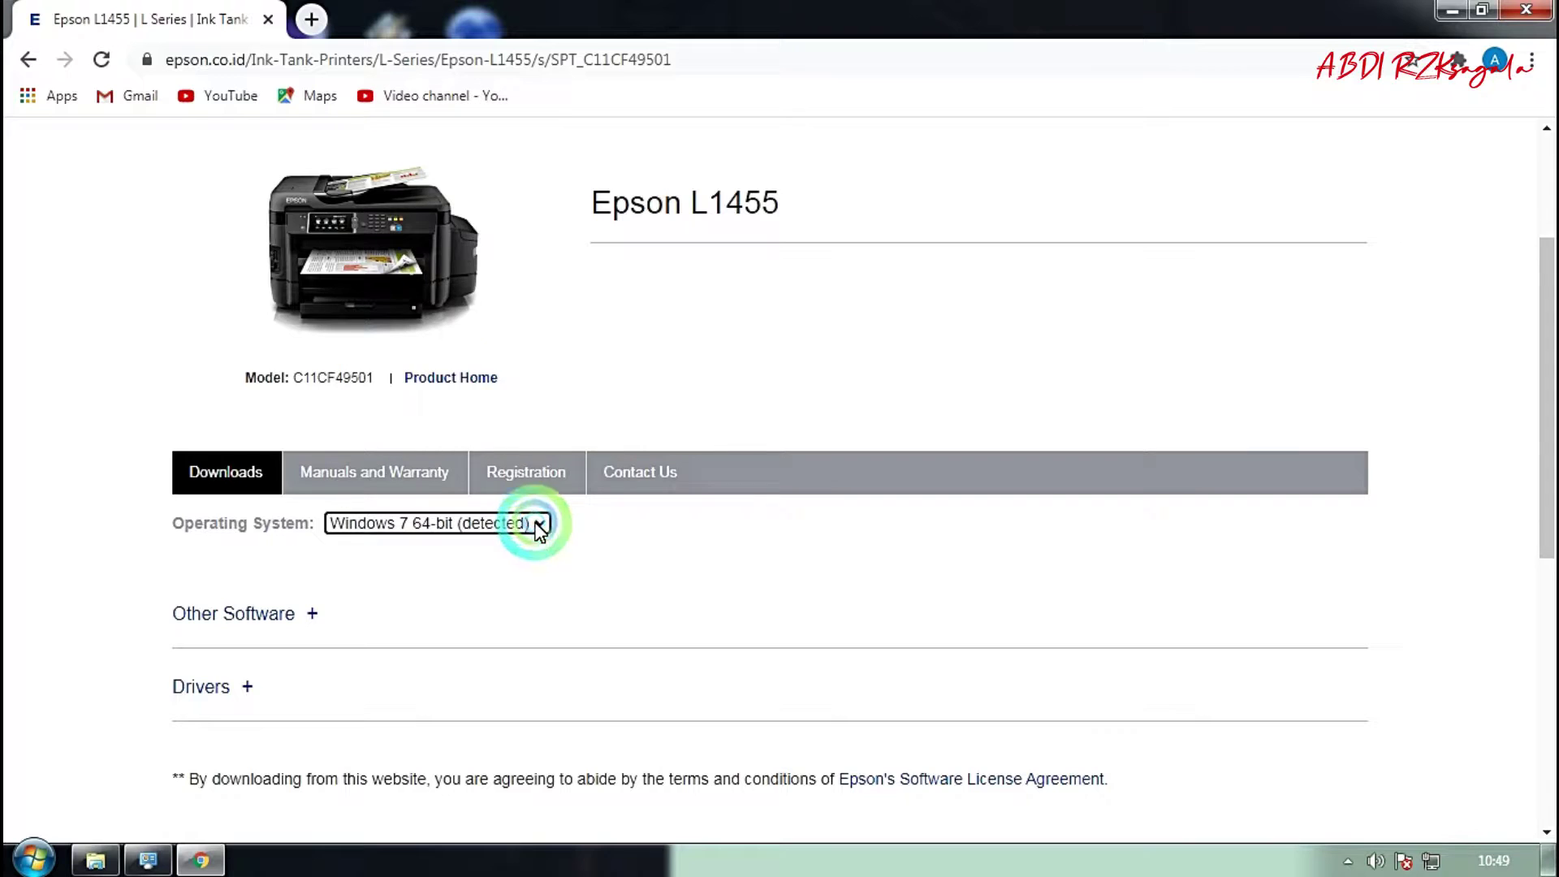
{"action": "left_click", "coordinate": [538, 525]}
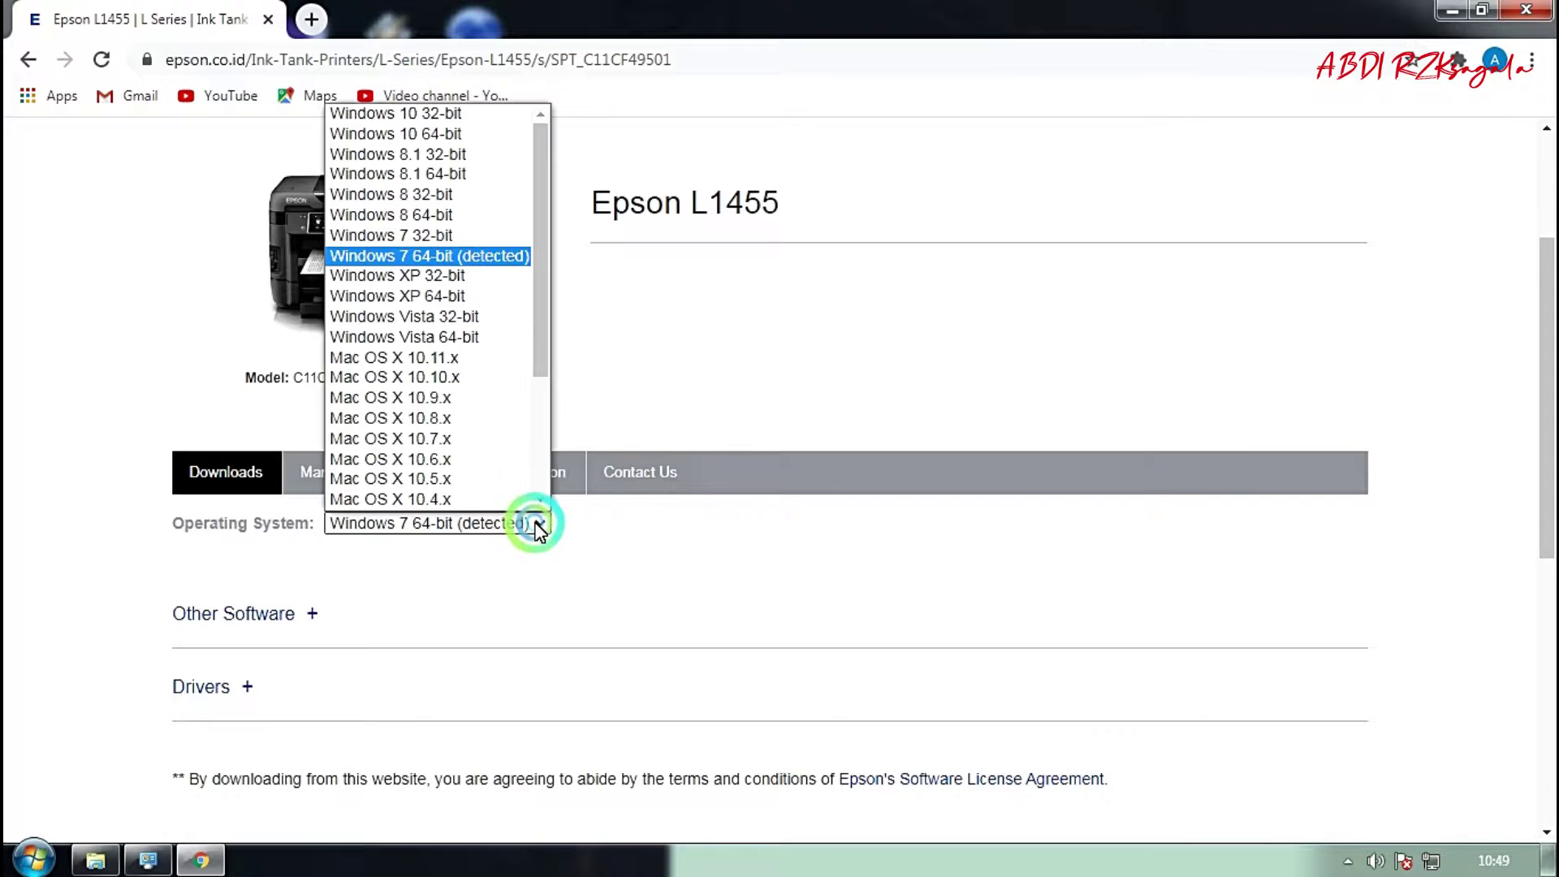
{"action": "left_click", "coordinate": [471, 237]}
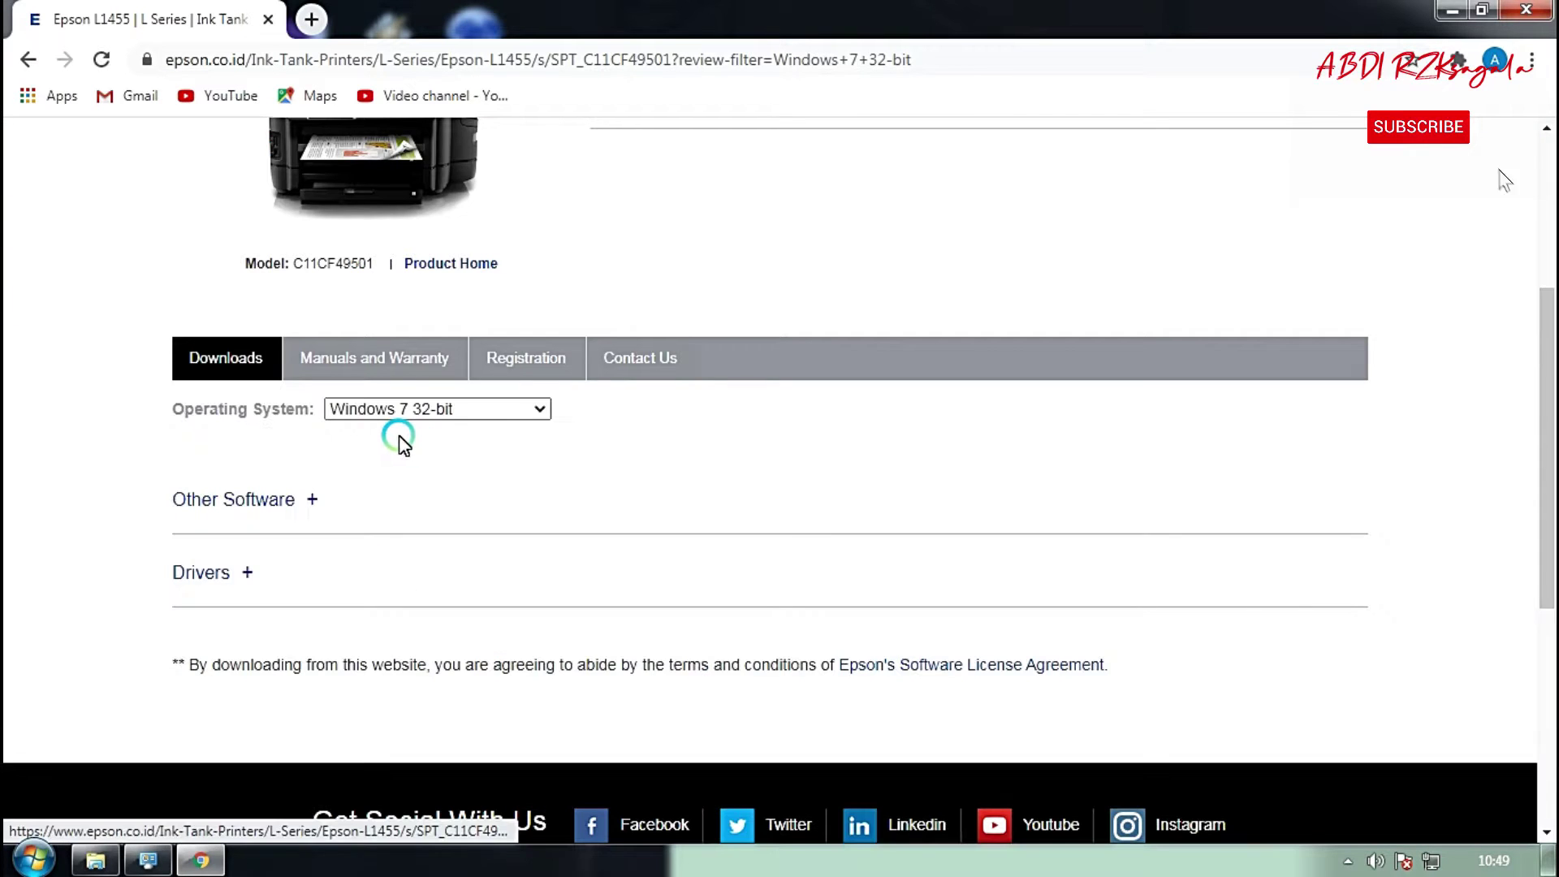
Step: Open the computer's system properties beside the browser and compare the Windows edition and system type with the chosen operating system
{"action": "left_click", "coordinate": [33, 859]}
{"action": "right_click", "coordinate": [357, 575]}
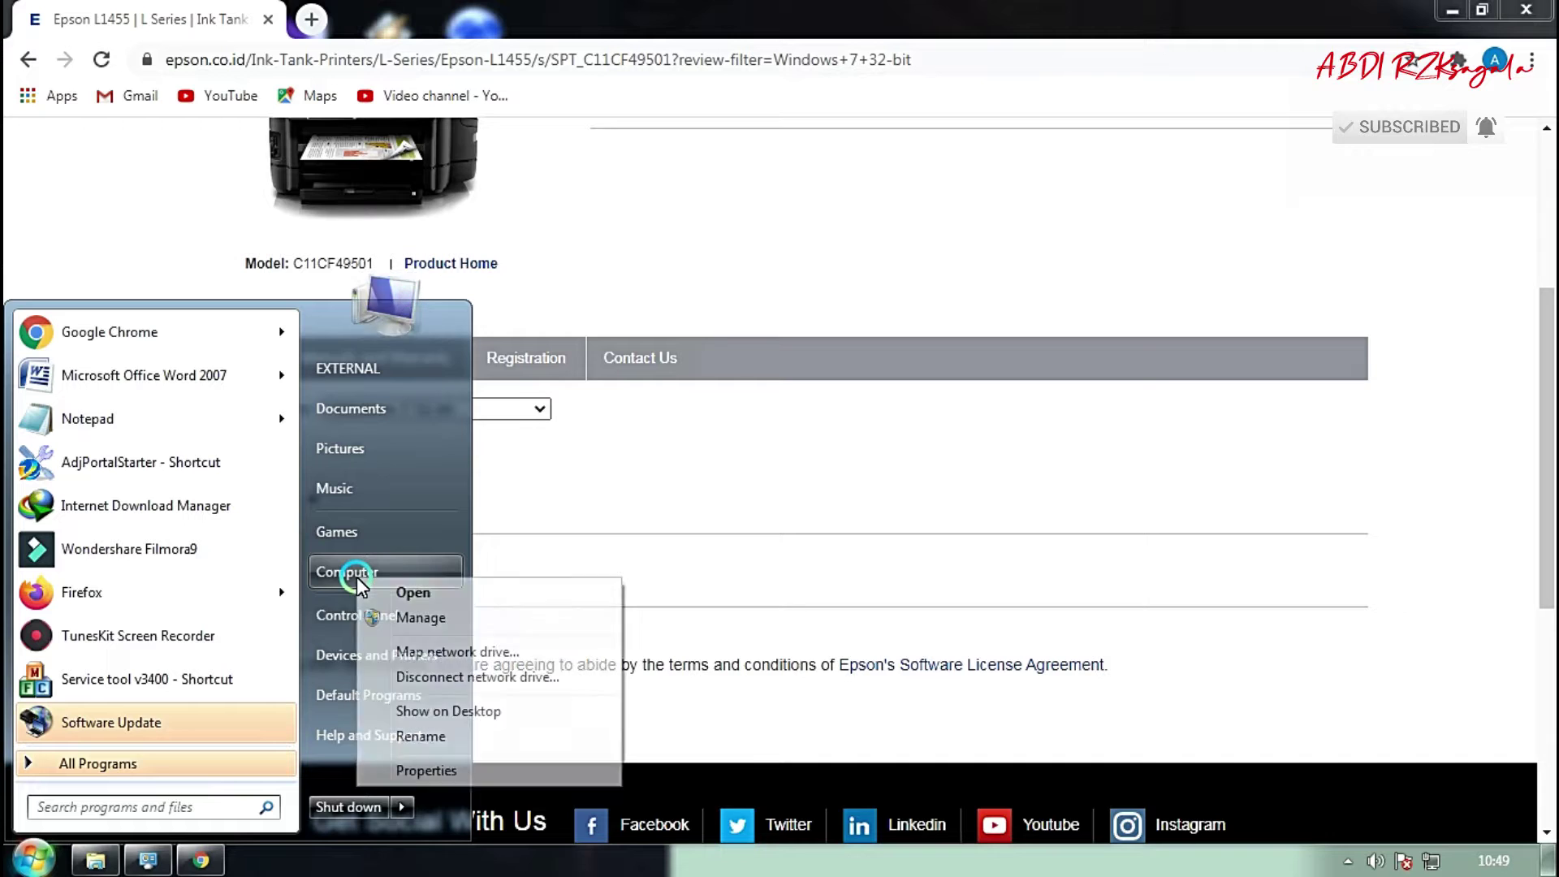
{"action": "left_click", "coordinate": [453, 770]}
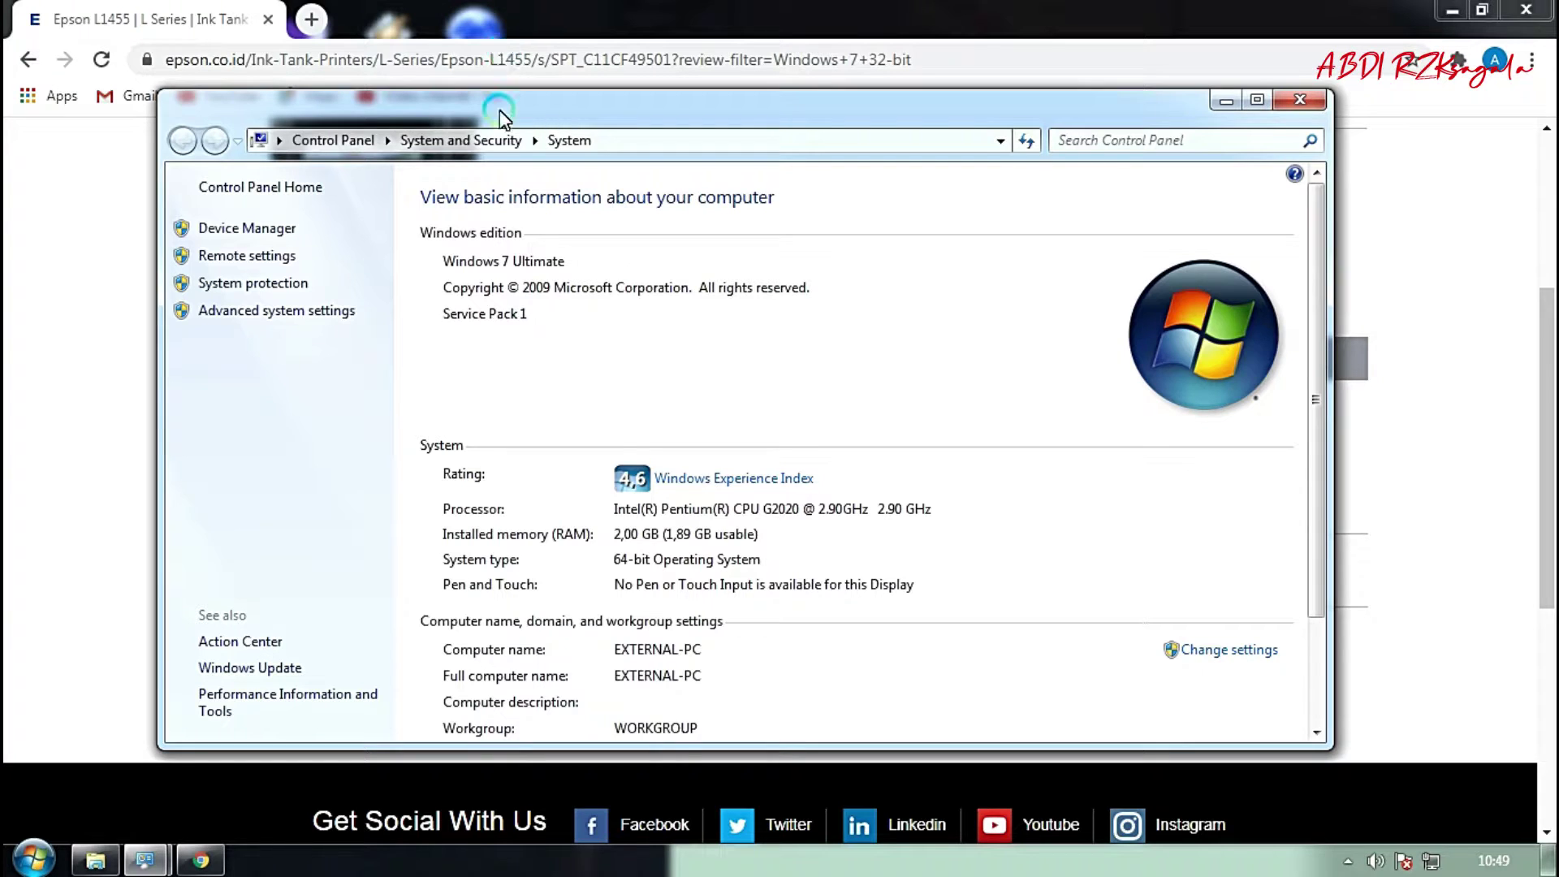
{"action": "left_click_drag", "start_coordinate": [381, 110], "coordinate": [889, 67]}
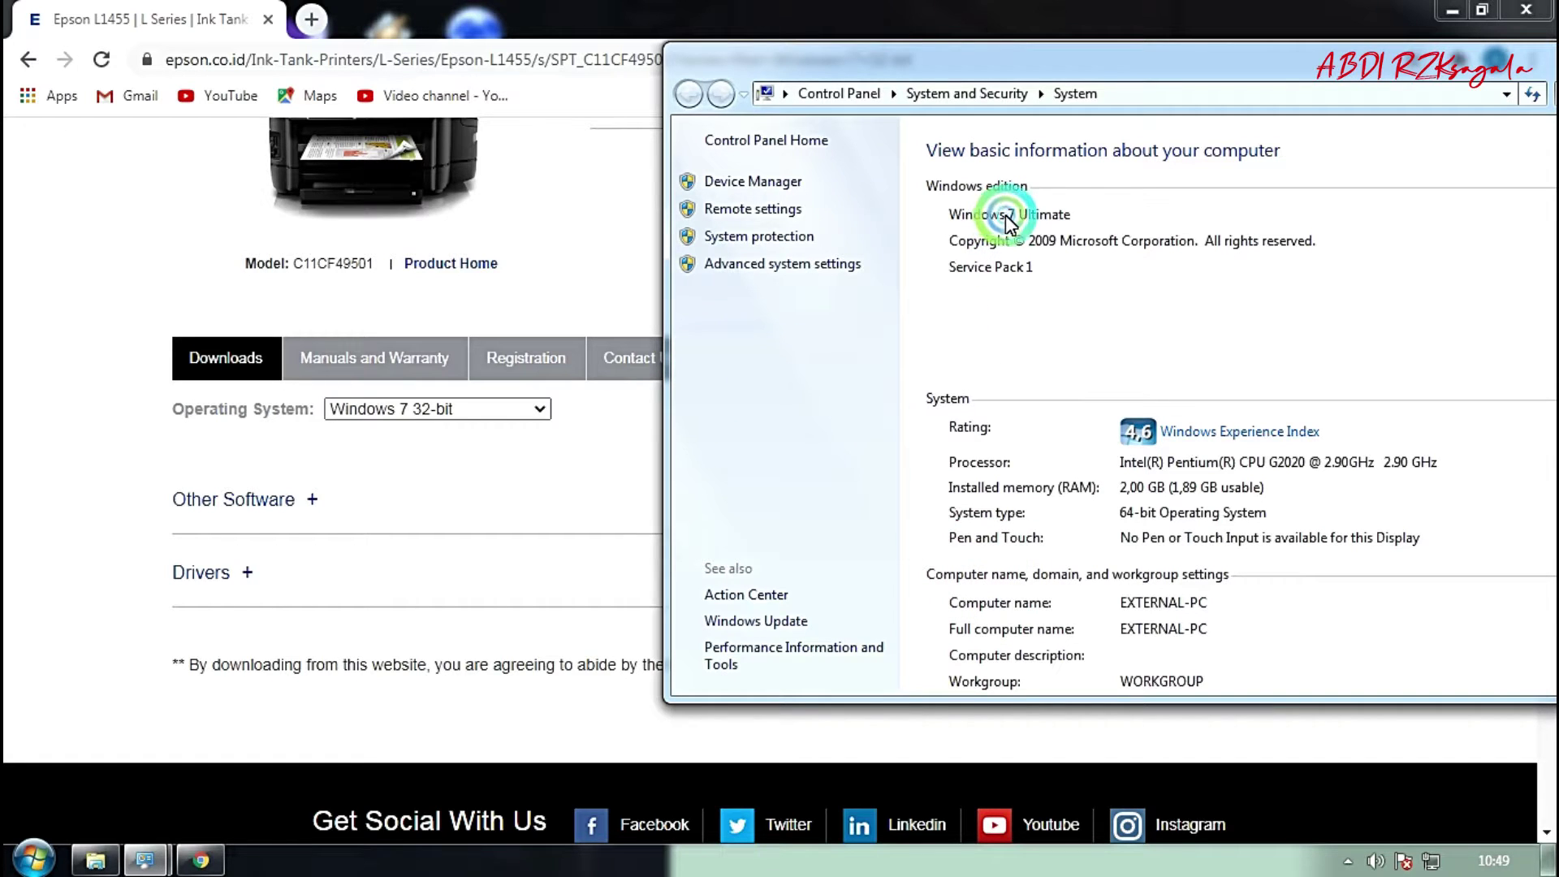
{"action": "left_click", "coordinate": [398, 412]}
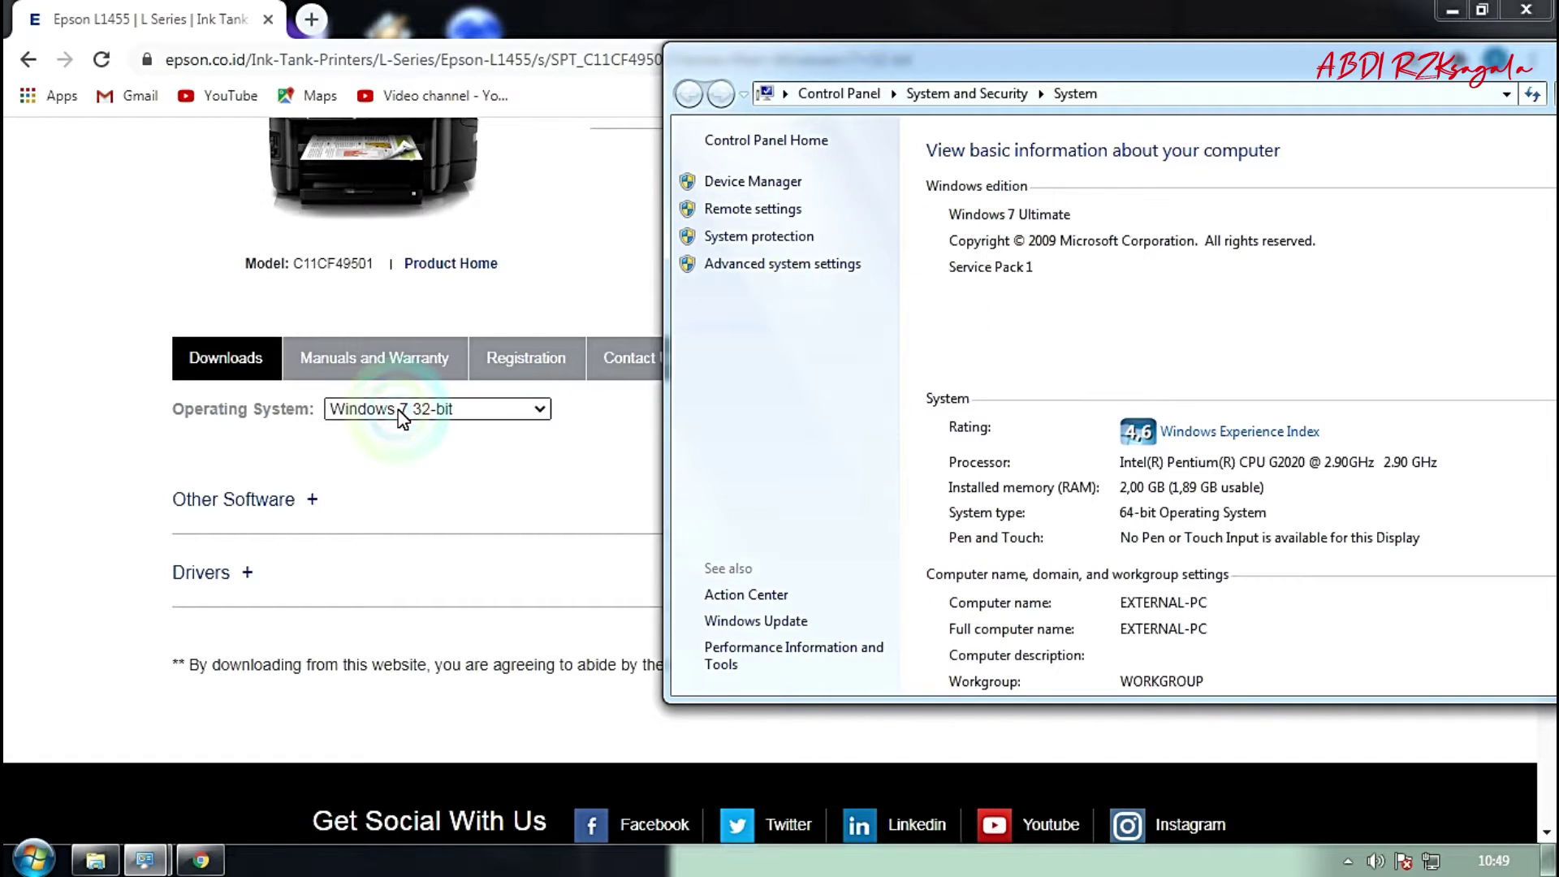
{"action": "left_click", "coordinate": [1148, 411]}
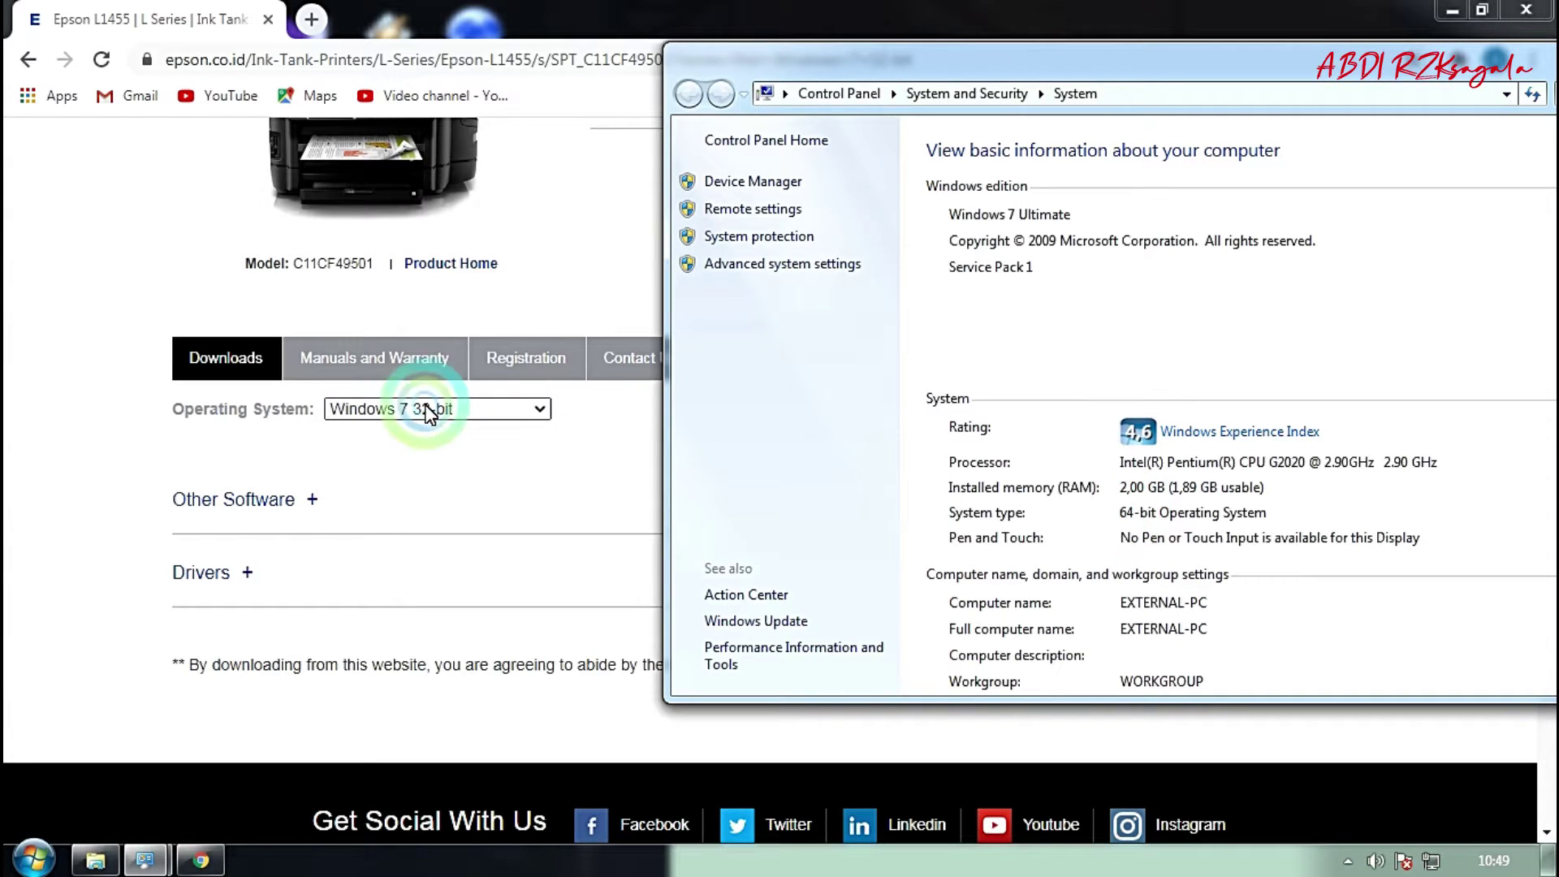
Step: Set the operating system for the L1455 downloads to Windows 7 64-bit
{"action": "left_click", "coordinate": [536, 410]}
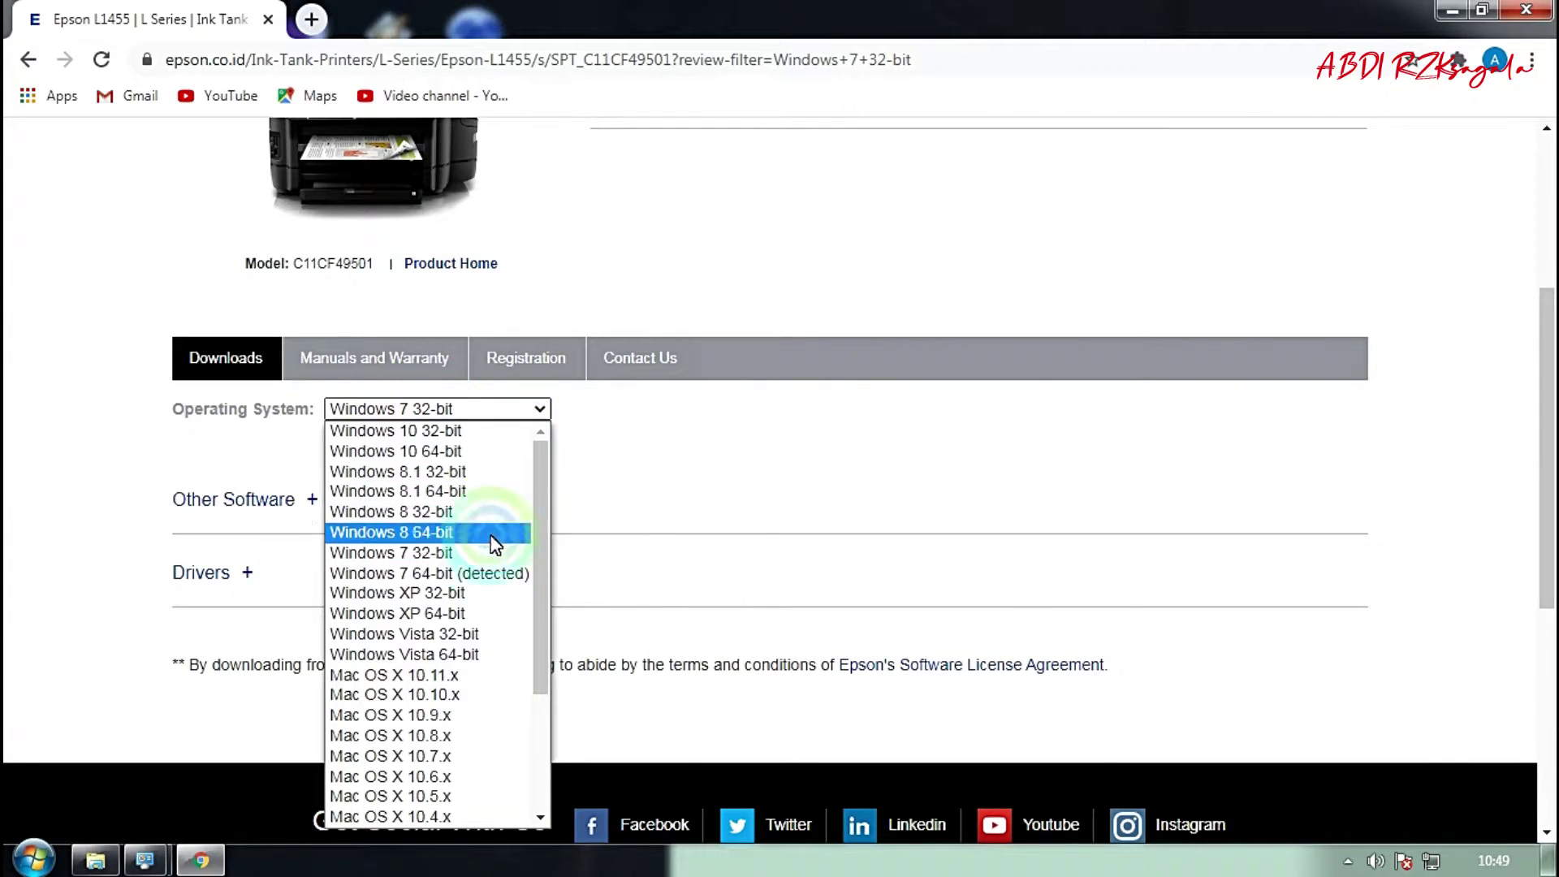
{"action": "left_click", "coordinate": [483, 570]}
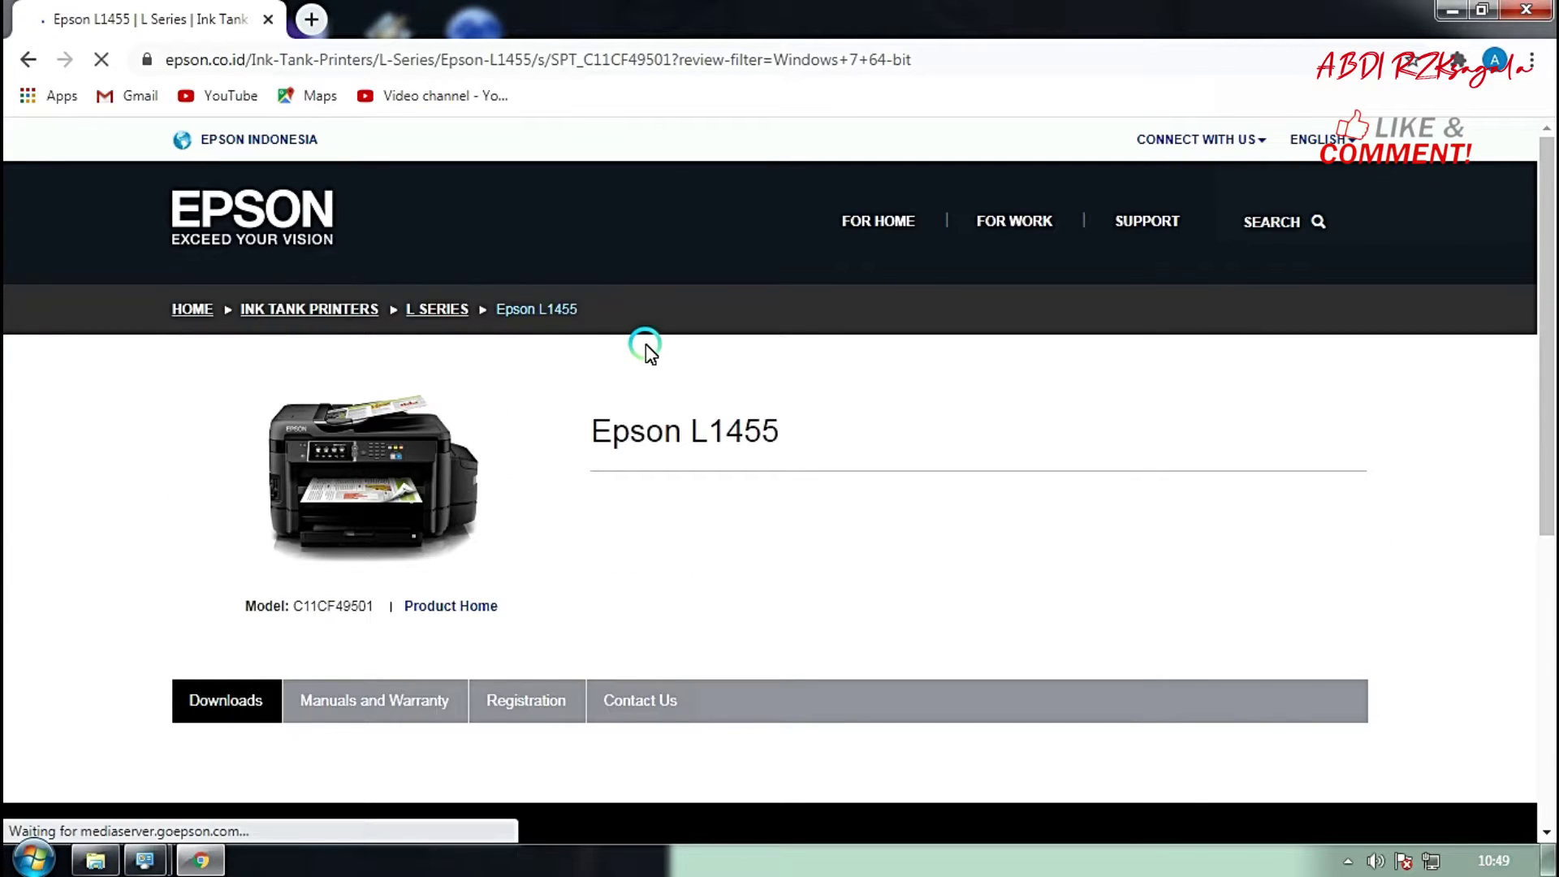
{"action": "scroll", "coordinate": [648, 379], "scroll_direction": "down", "scroll_amount": 4}
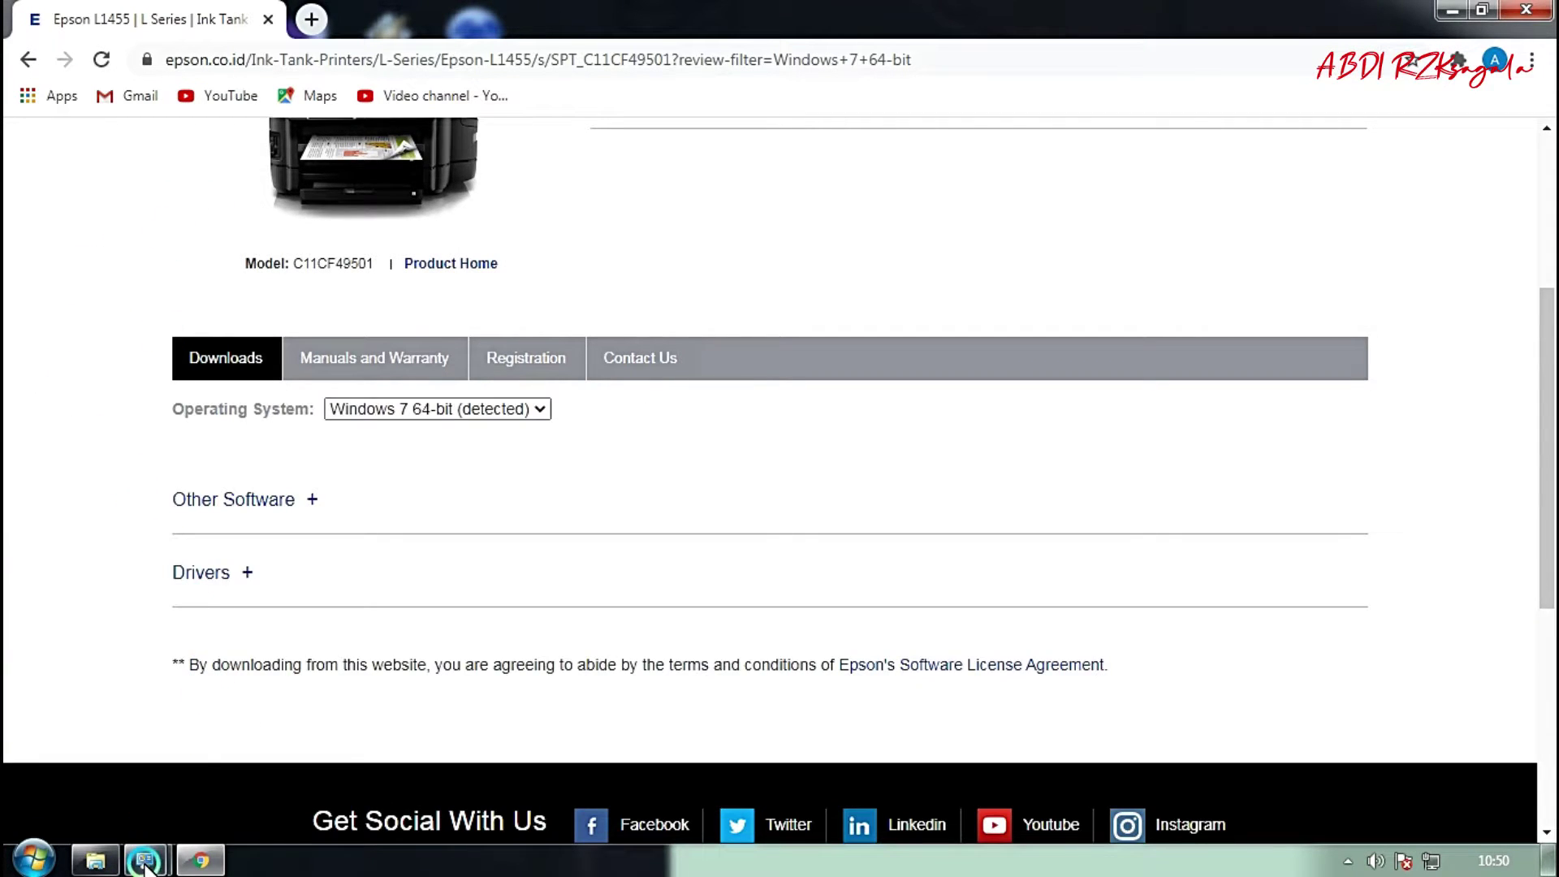
Step: Recheck the Windows edition and system type in the system properties against the chosen operating system, then minimise the window
{"action": "mouse_move", "coordinate": [142, 866]}
{"action": "left_click", "coordinate": [309, 784]}
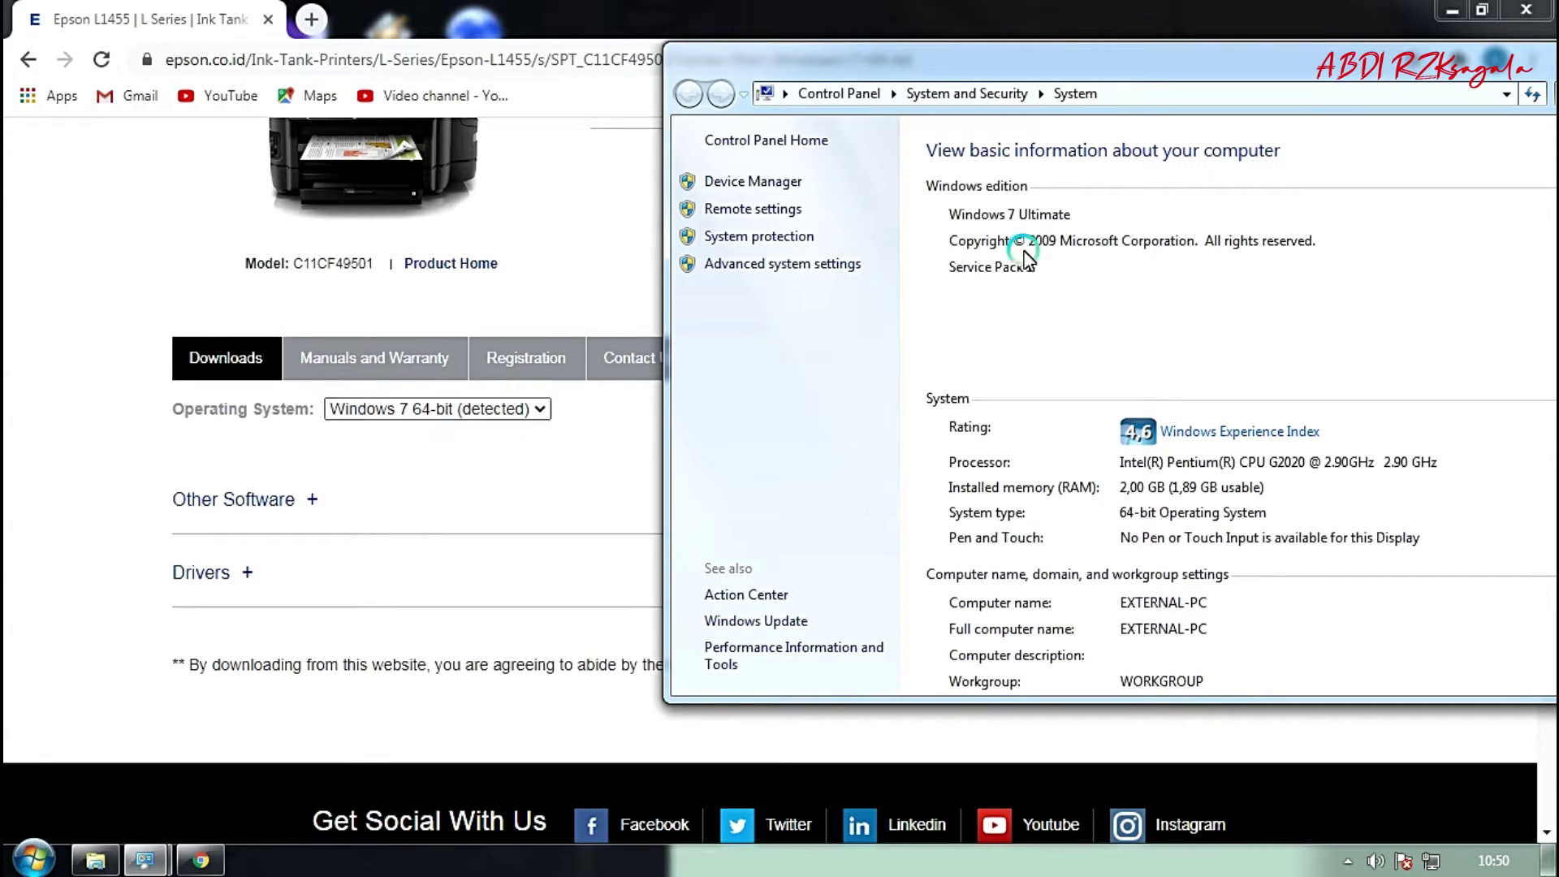
{"action": "left_click", "coordinate": [1270, 8]}
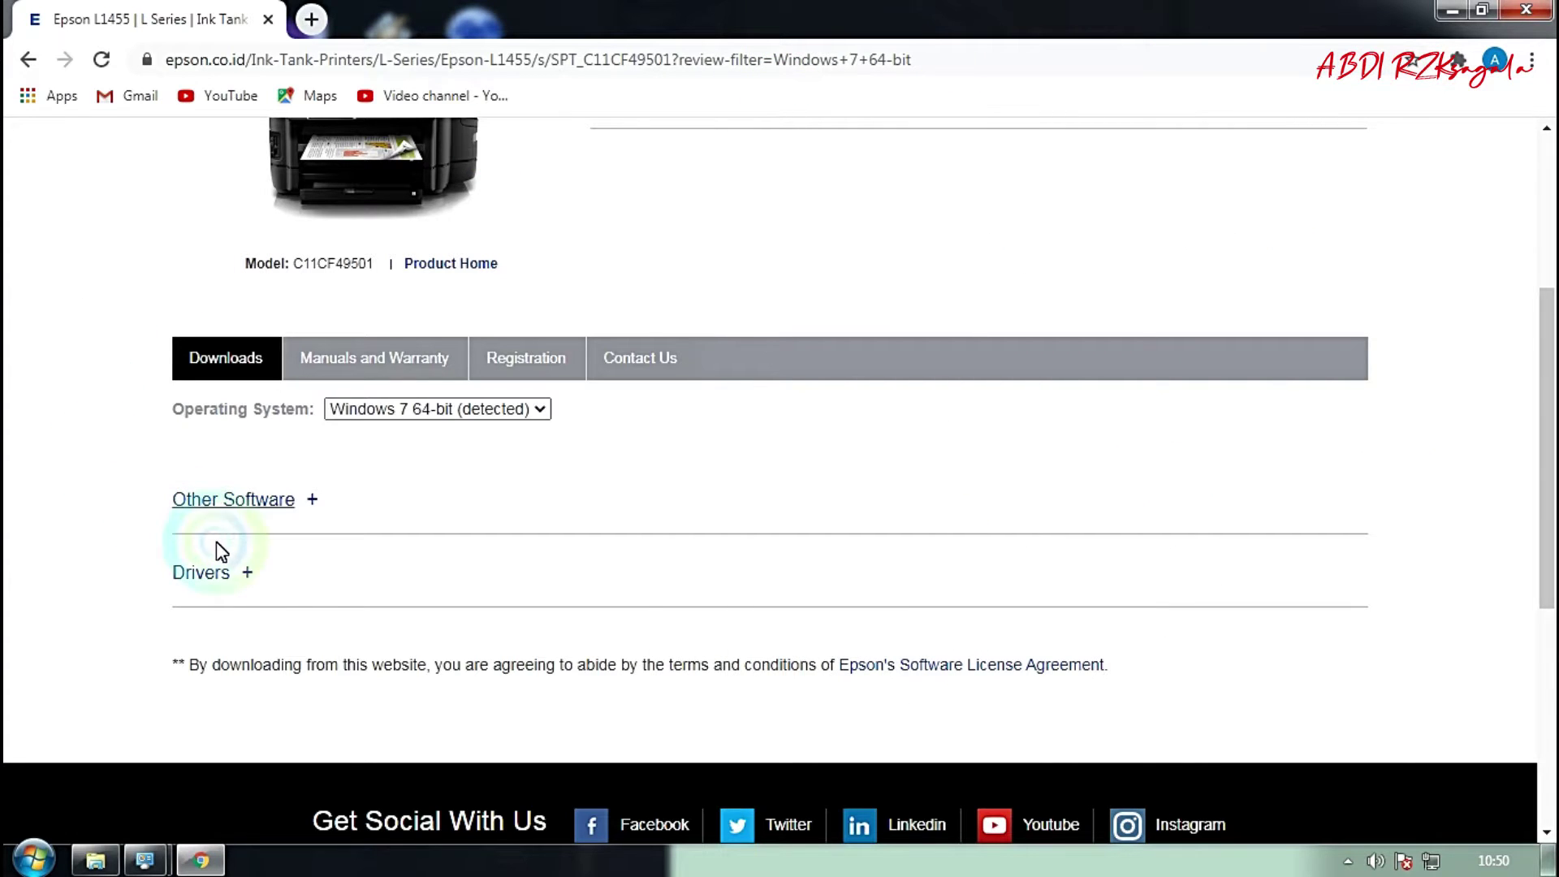
Step: Expand the Drivers section, request the Printer Driver for Win 64-bit, accept the license agreement and start the file download
{"action": "left_click", "coordinate": [247, 575]}
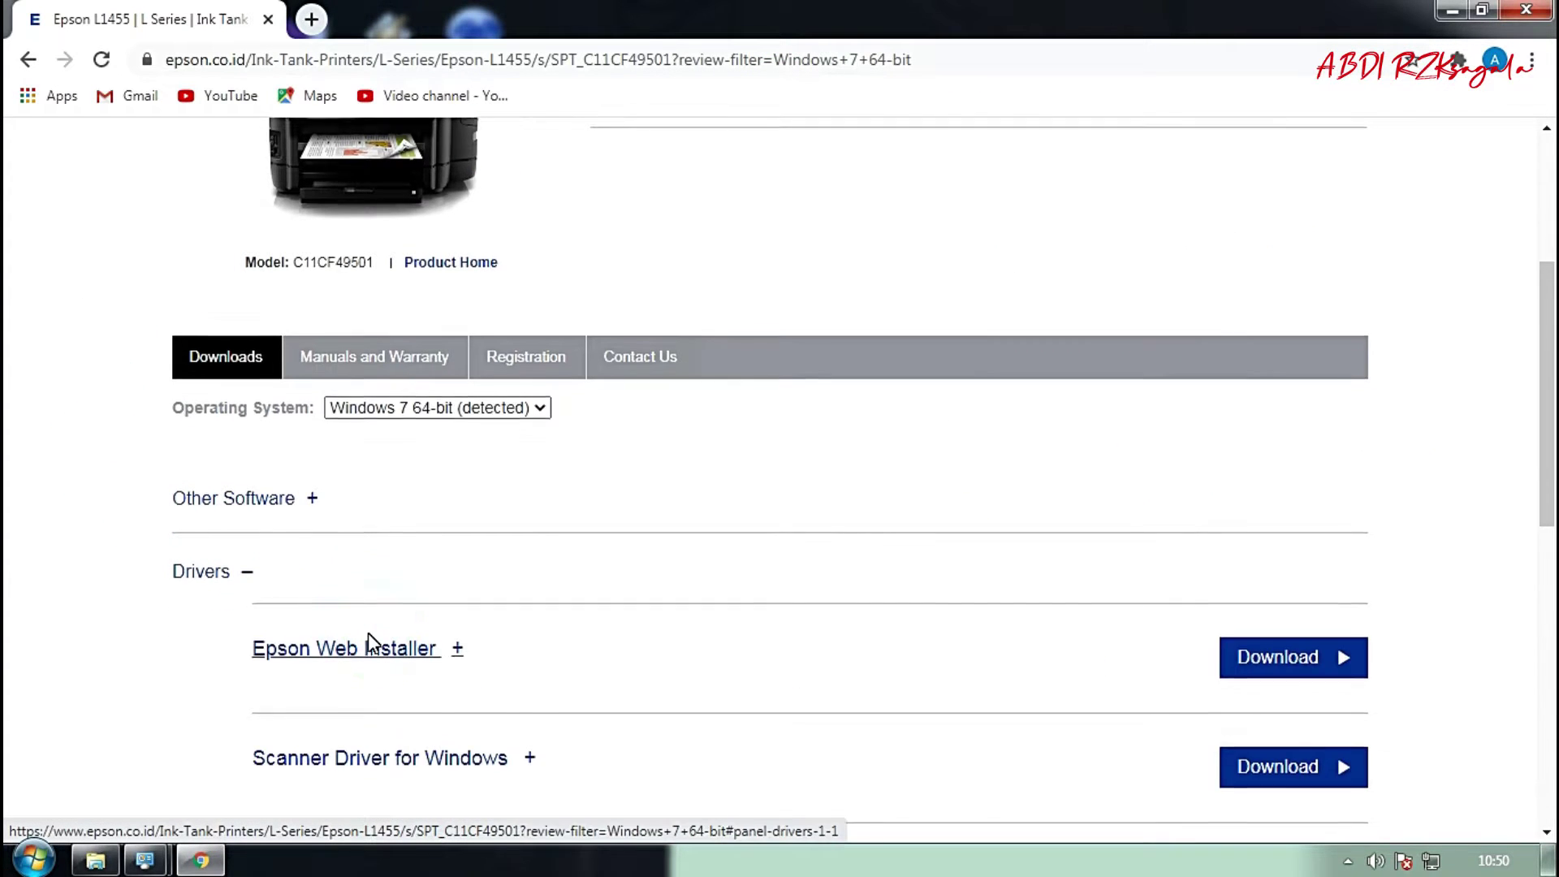
{"action": "scroll", "coordinate": [370, 633], "scroll_direction": "down", "scroll_amount": 4}
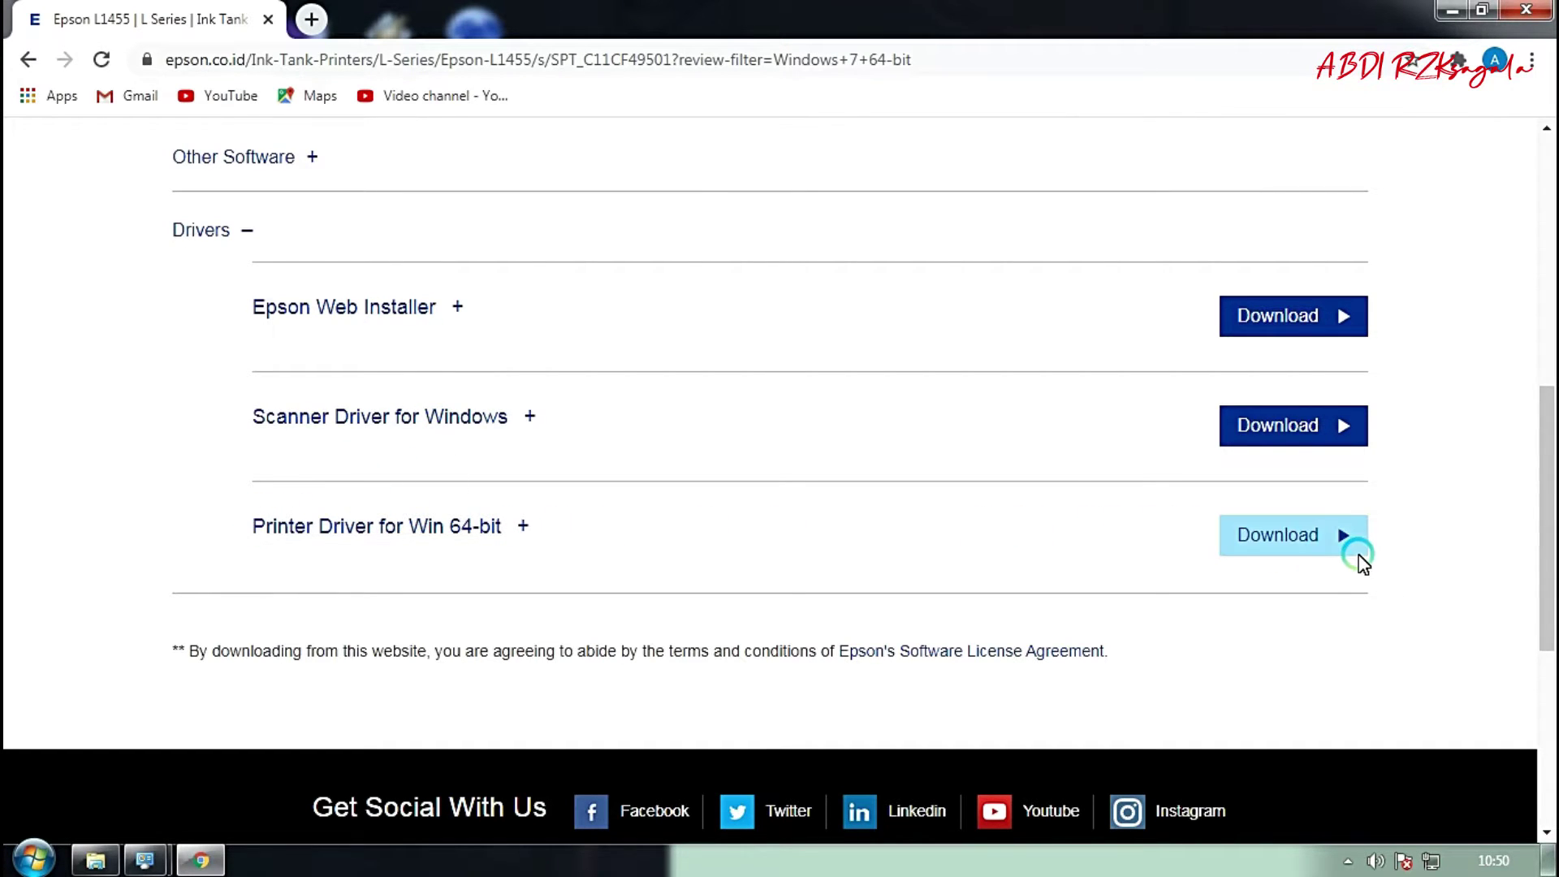
{"action": "left_click", "coordinate": [1334, 548]}
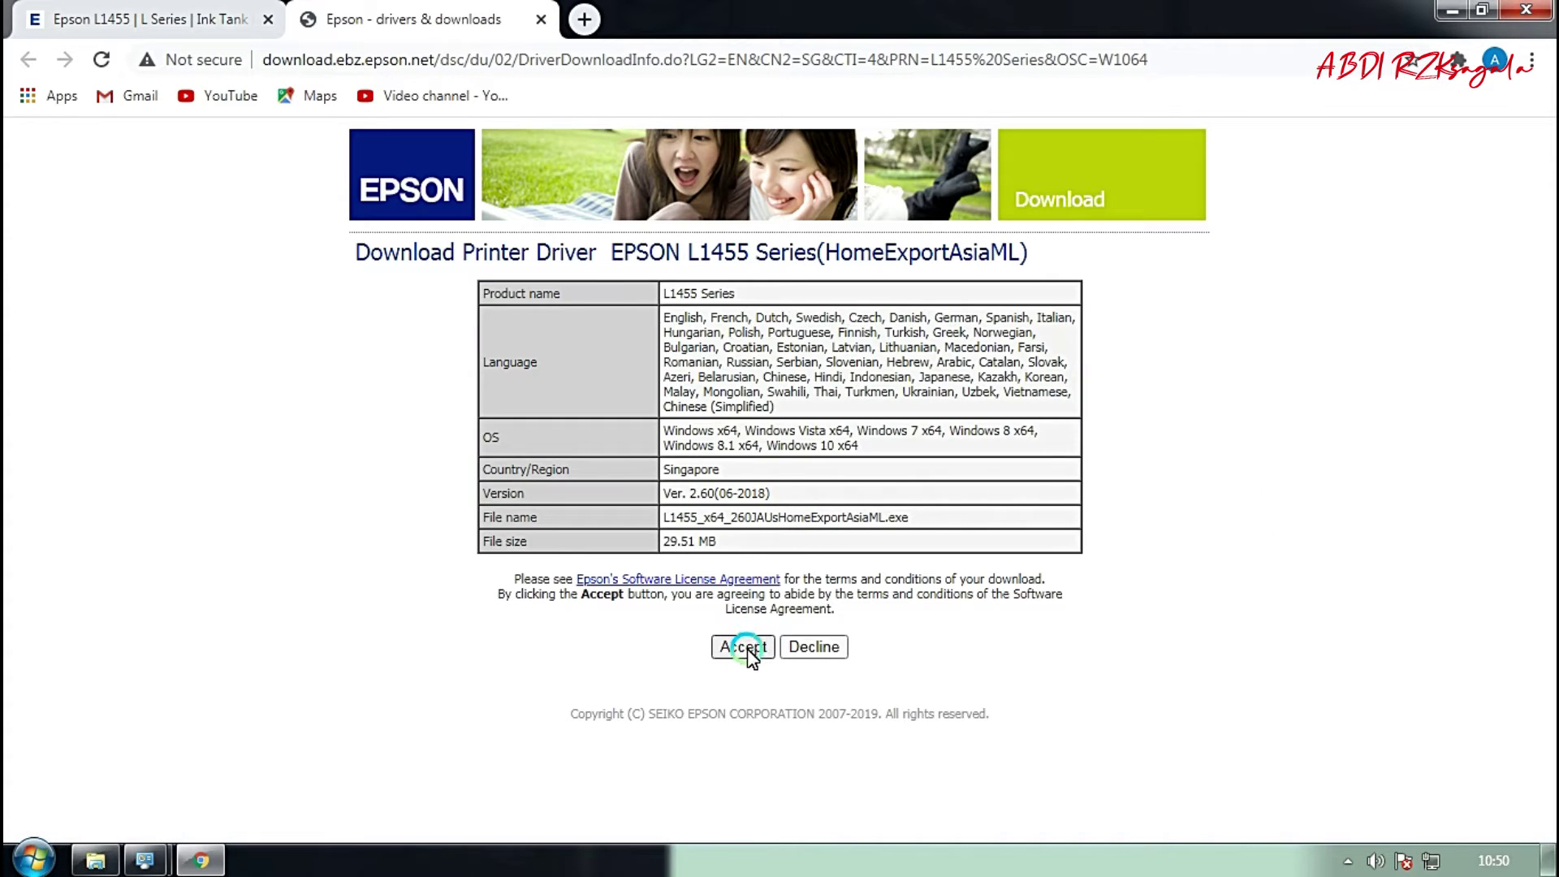
{"action": "left_click", "coordinate": [747, 648]}
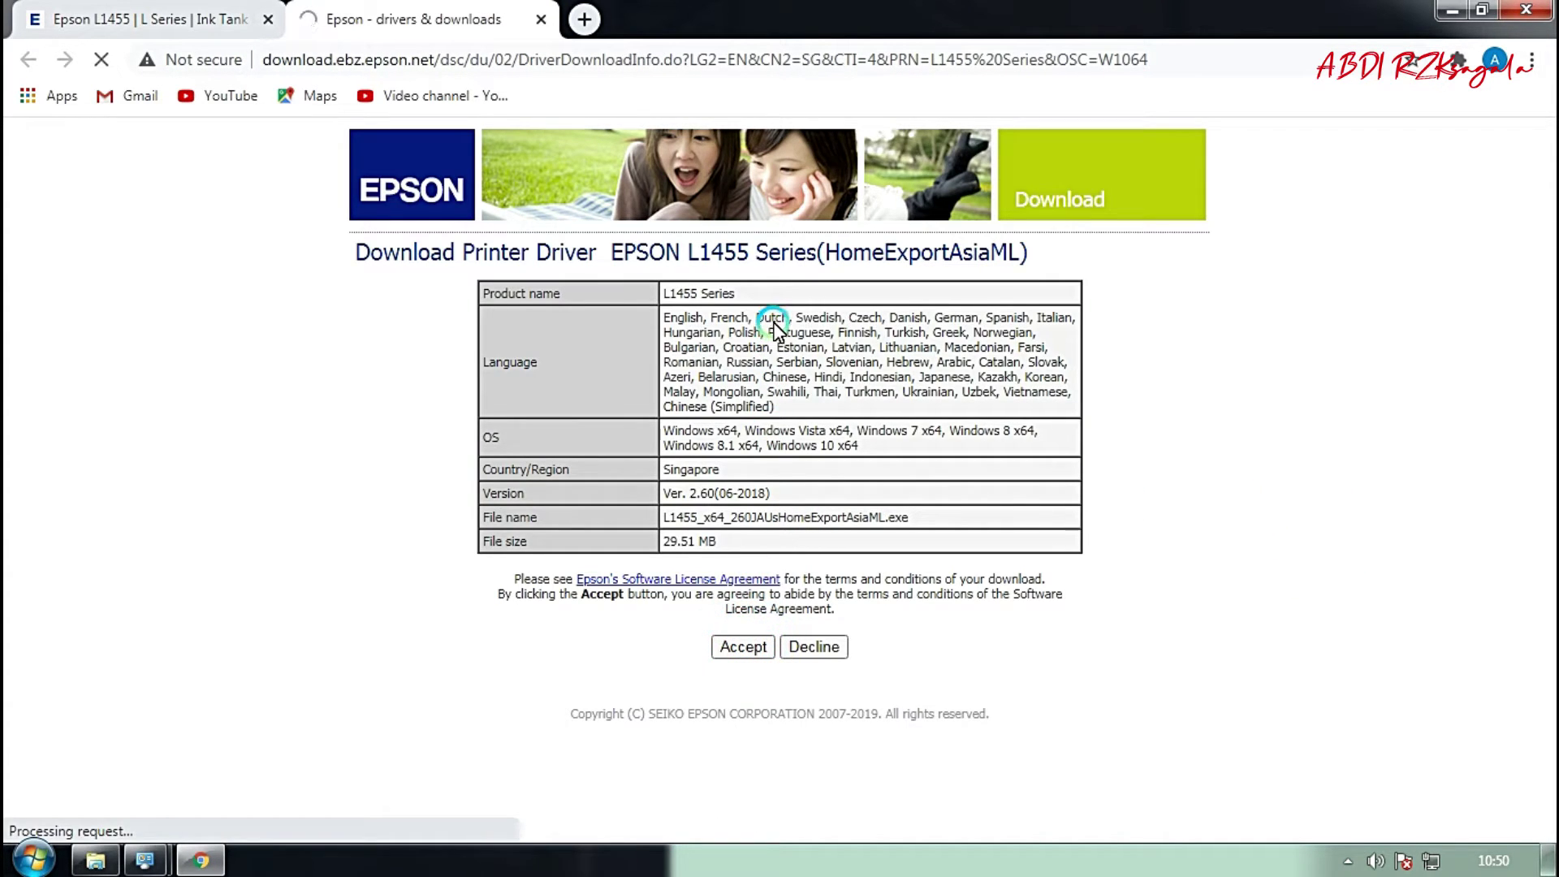
{"action": "left_click", "coordinate": [793, 532]}
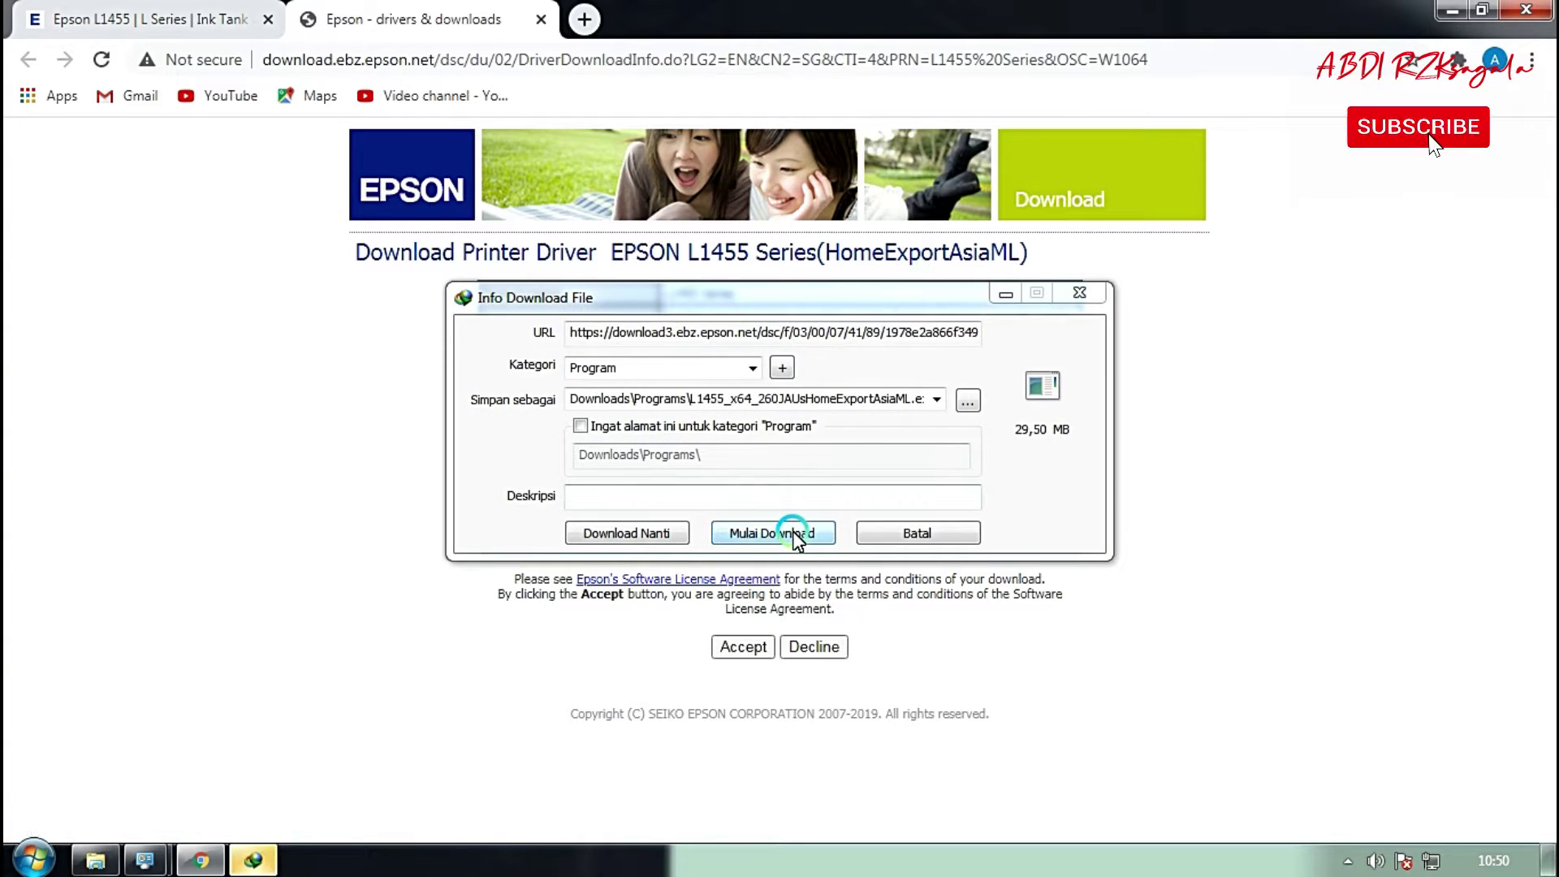
Step: Minimise the browser, switch to Internet Download Manager and open the folder containing the downloaded L1455_x64_260JAUsHomeExportAsiaML.exe
{"action": "left_click", "coordinate": [1451, 12]}
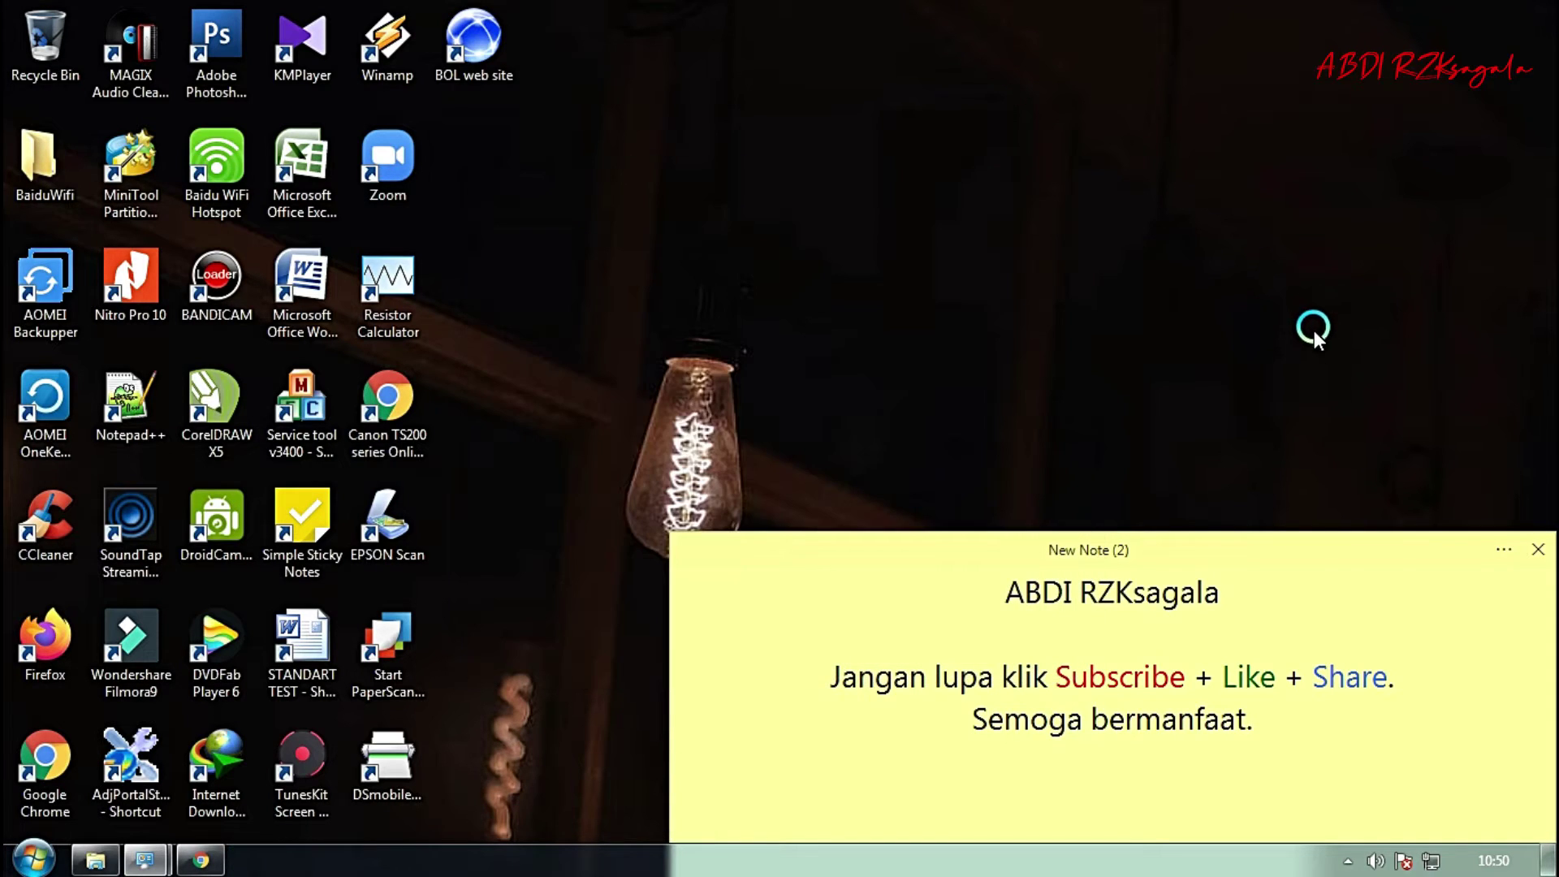
{"action": "left_click", "coordinate": [1345, 862]}
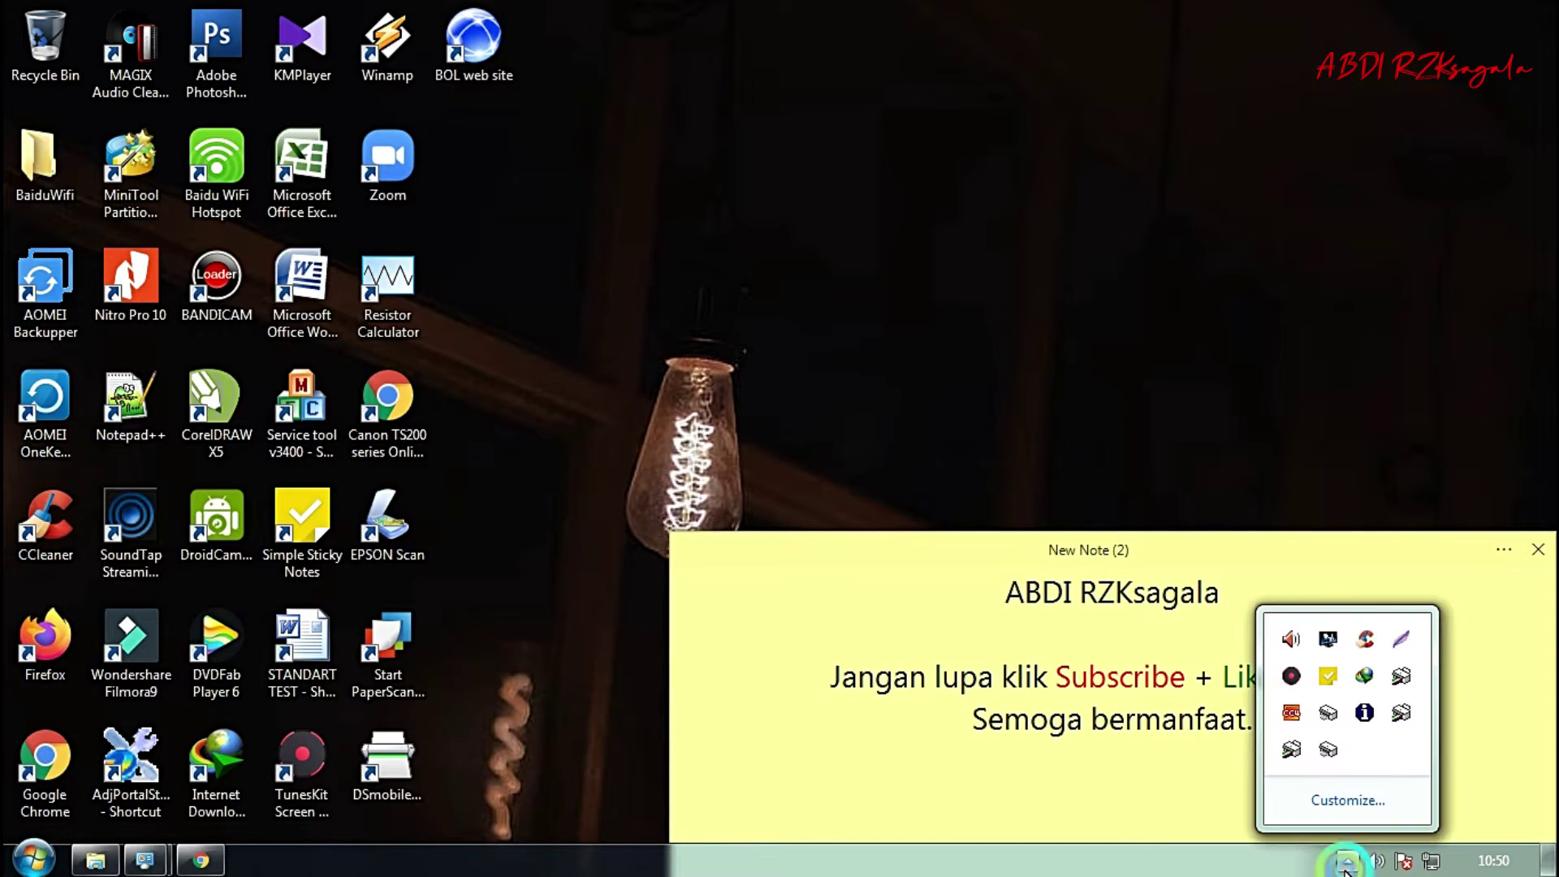
{"action": "double_click", "coordinate": [1366, 678]}
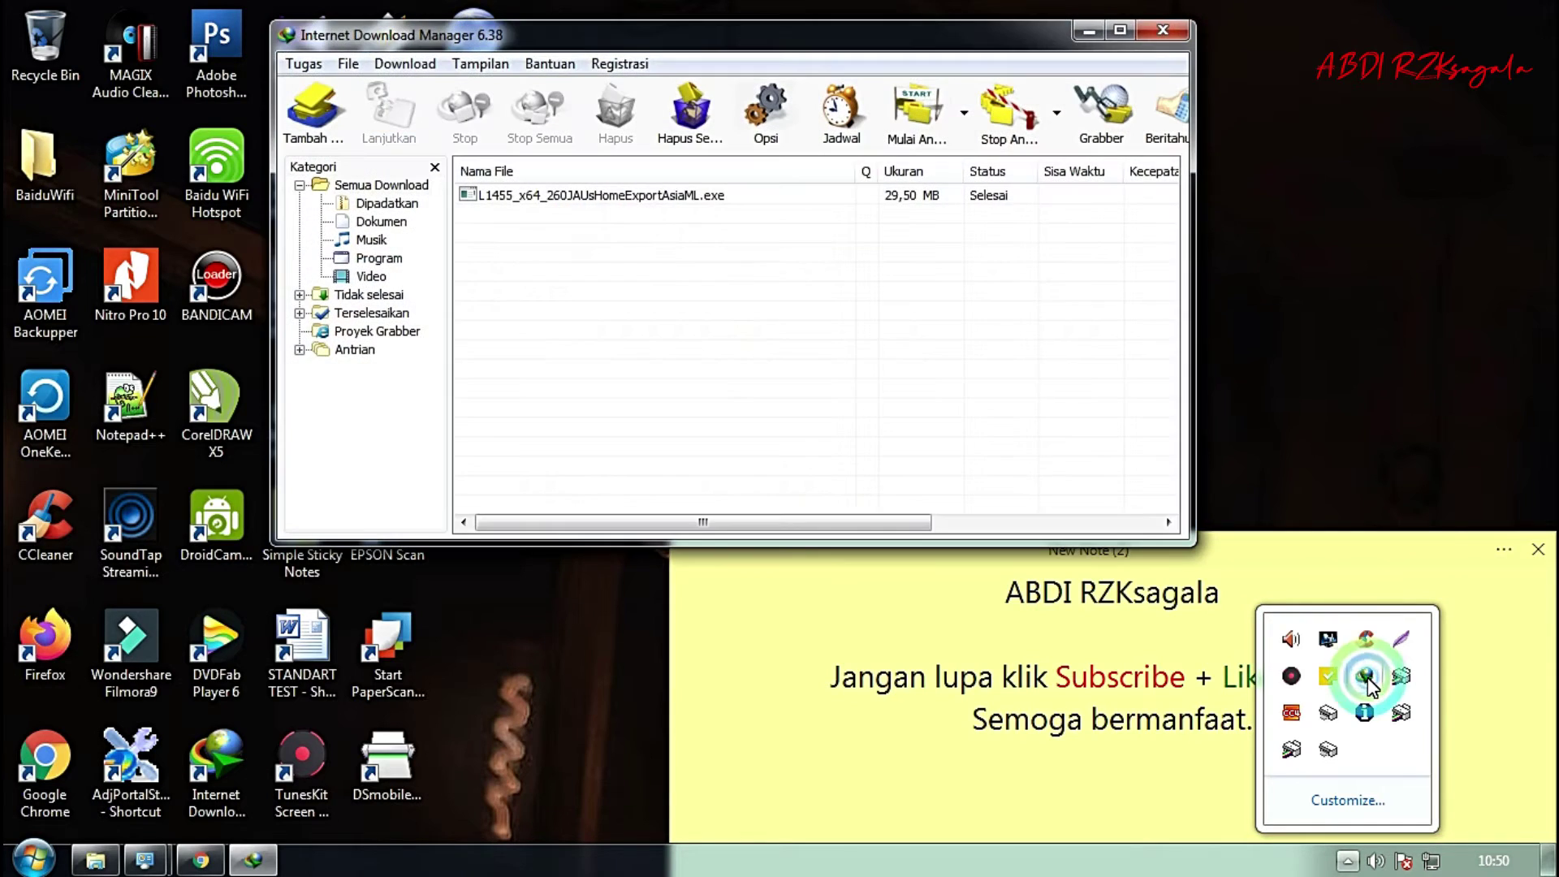
{"action": "right_click", "coordinate": [557, 202]}
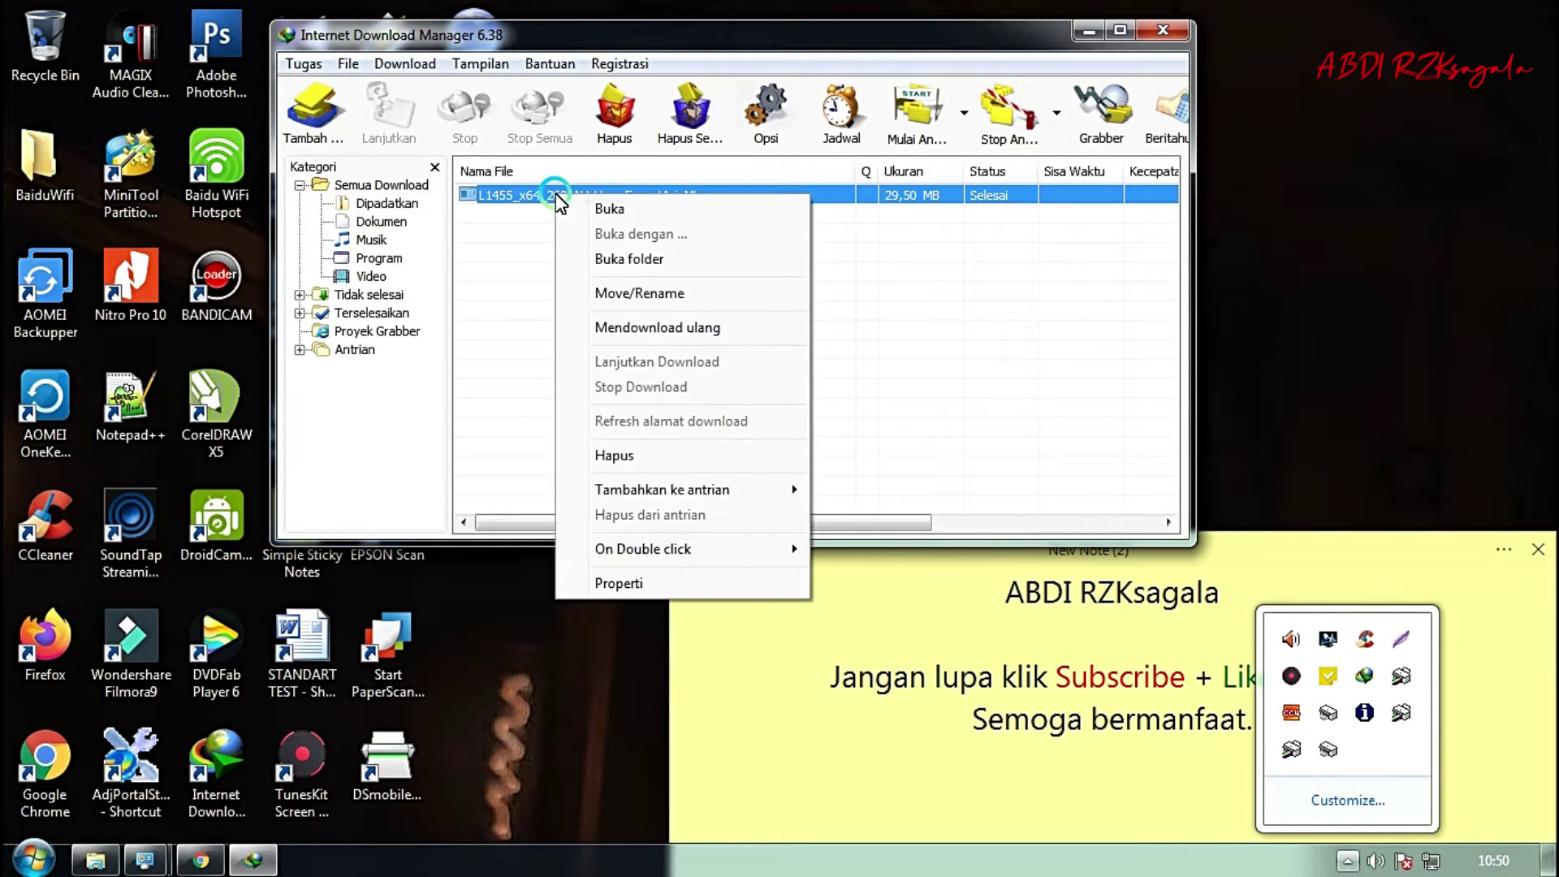
{"action": "left_click", "coordinate": [619, 261]}
Step: Minimise the download manager, run the L1455_x64_260JAUsHomeExportAsiaML installer and minimise the folder window
{"action": "left_click", "coordinate": [1088, 30]}
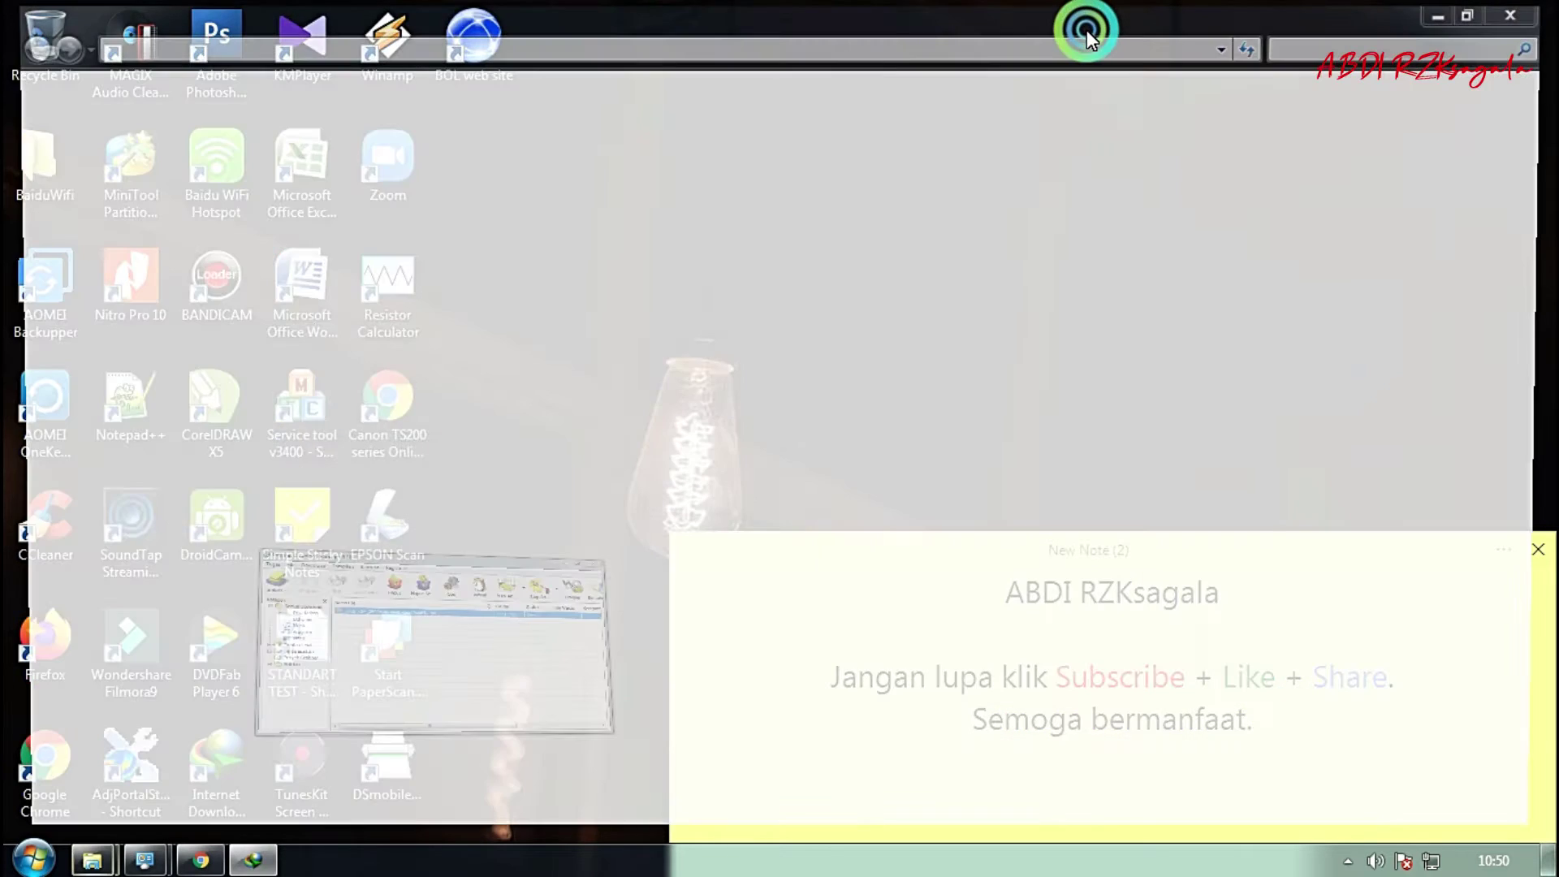
{"action": "left_click", "coordinate": [243, 484]}
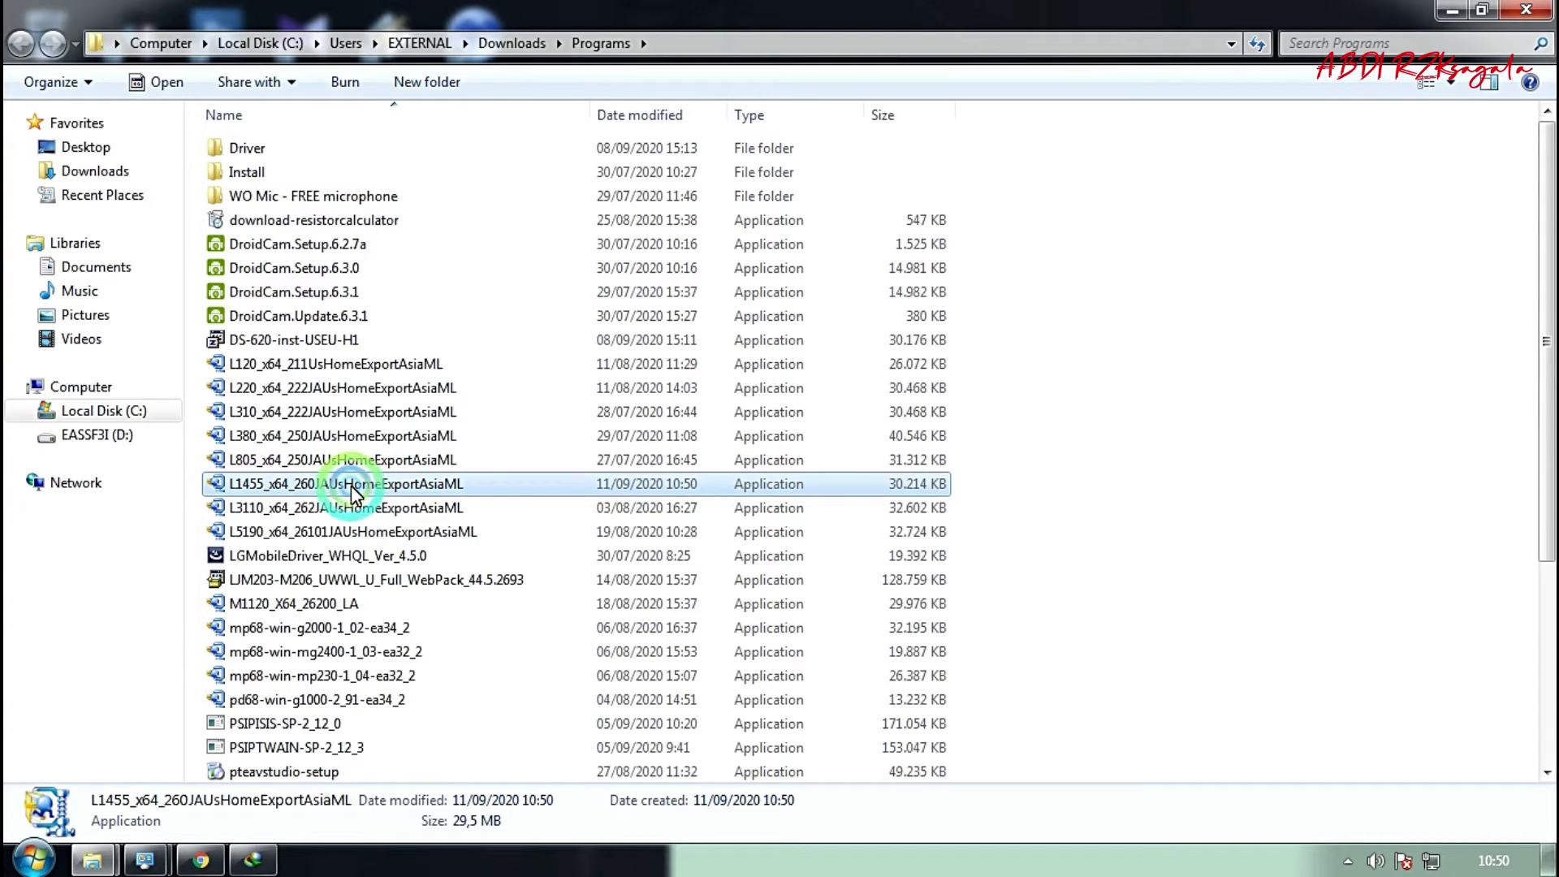
{"action": "left_click", "coordinate": [1451, 12]}
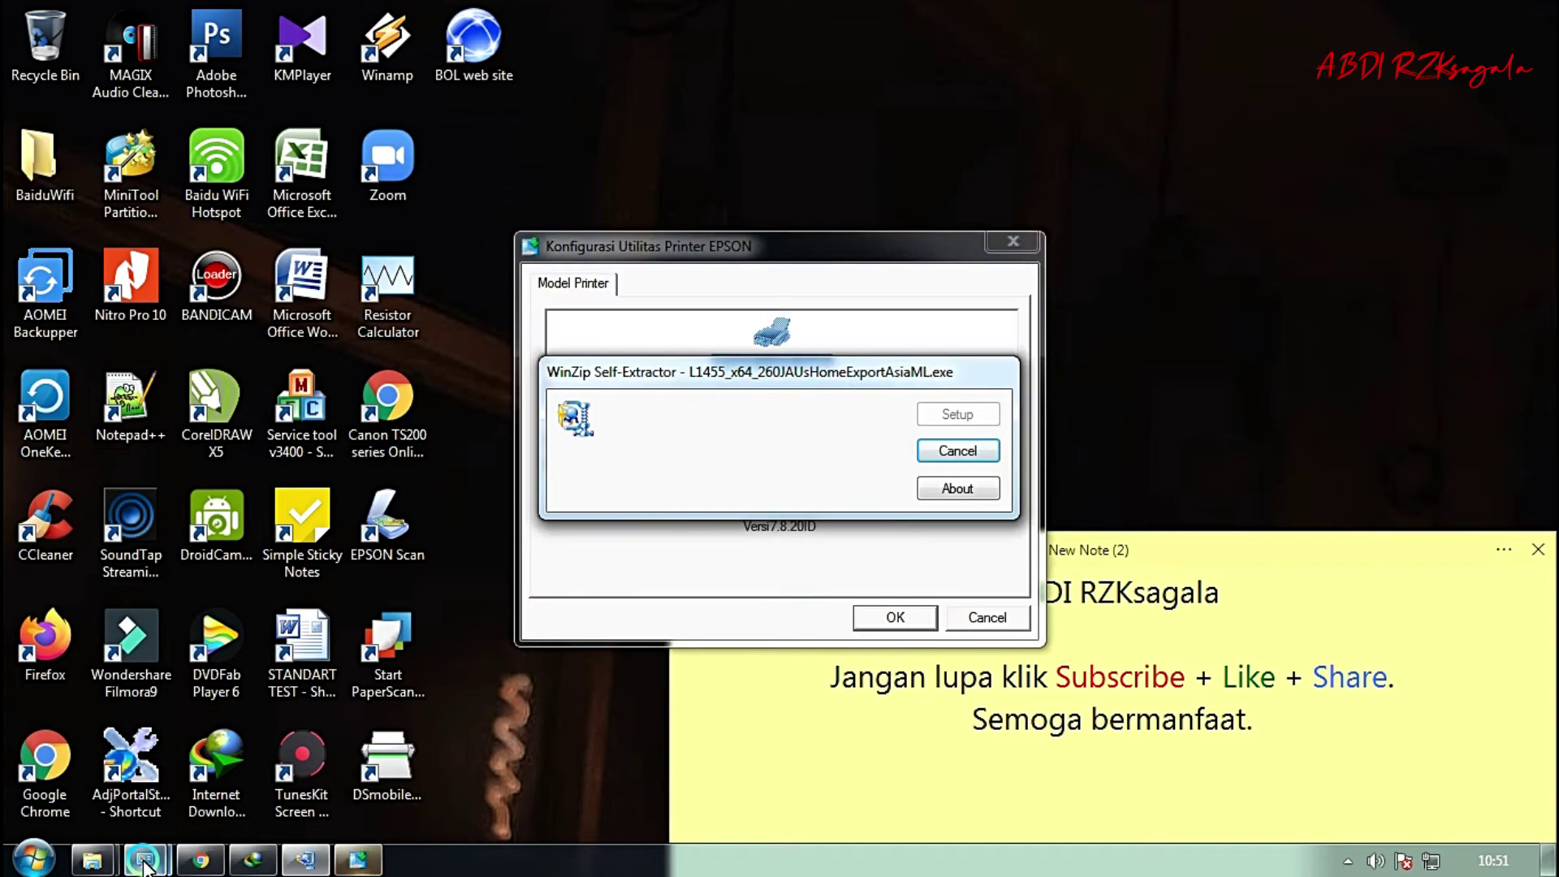
Step: Close the System window, bring up Devices and Printers maximised and check where the L1455 Series is listed
{"action": "mouse_move", "coordinate": [145, 864]}
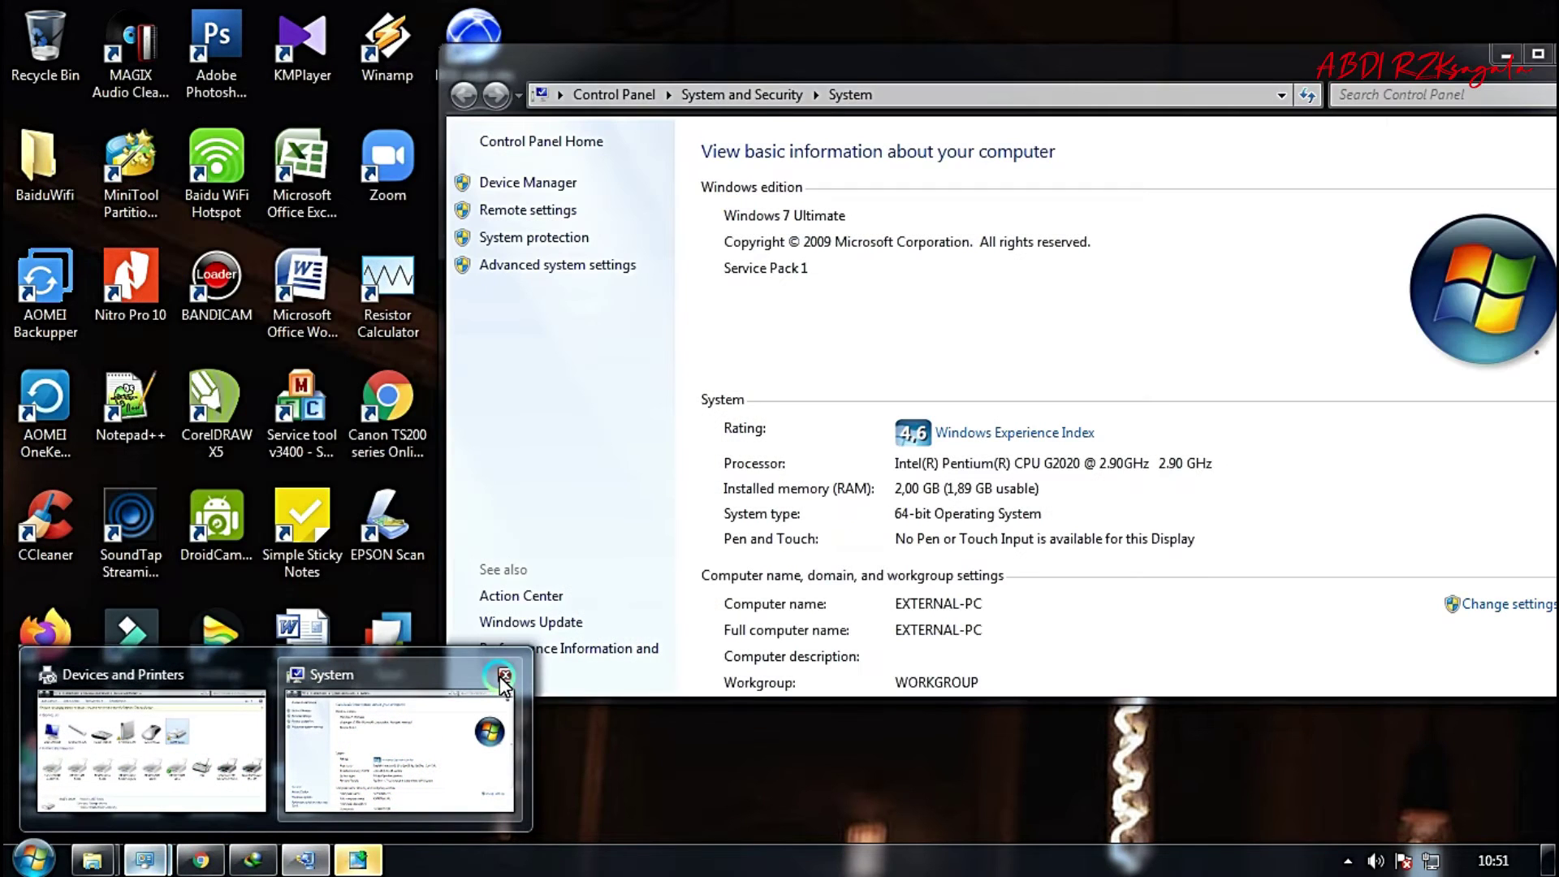
{"action": "left_click", "coordinate": [504, 675]}
{"action": "left_click", "coordinate": [122, 772]}
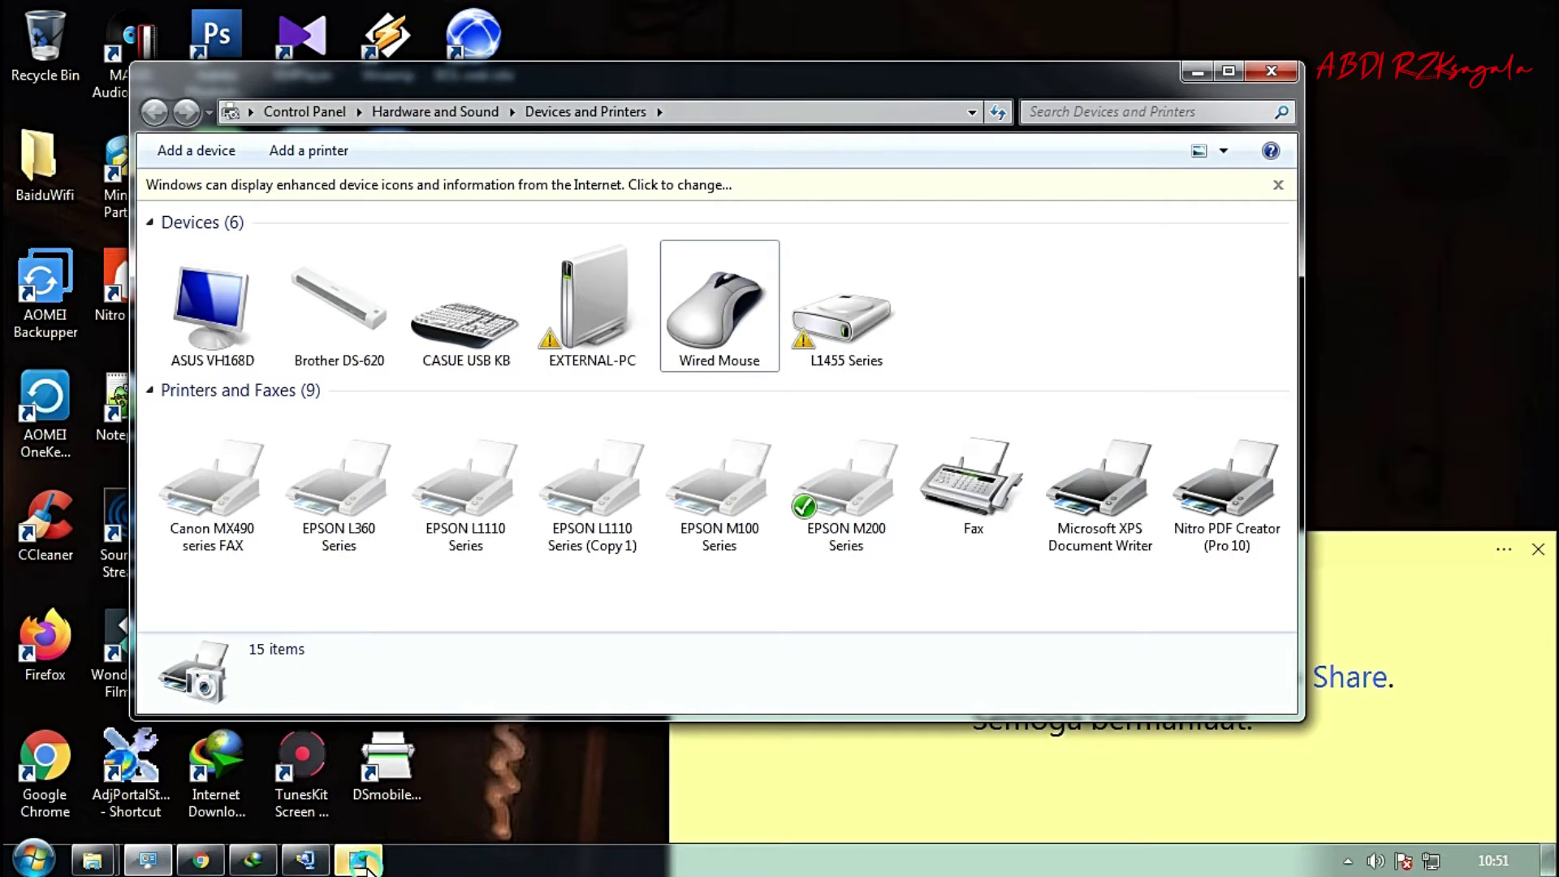
{"action": "left_click", "coordinate": [812, 358]}
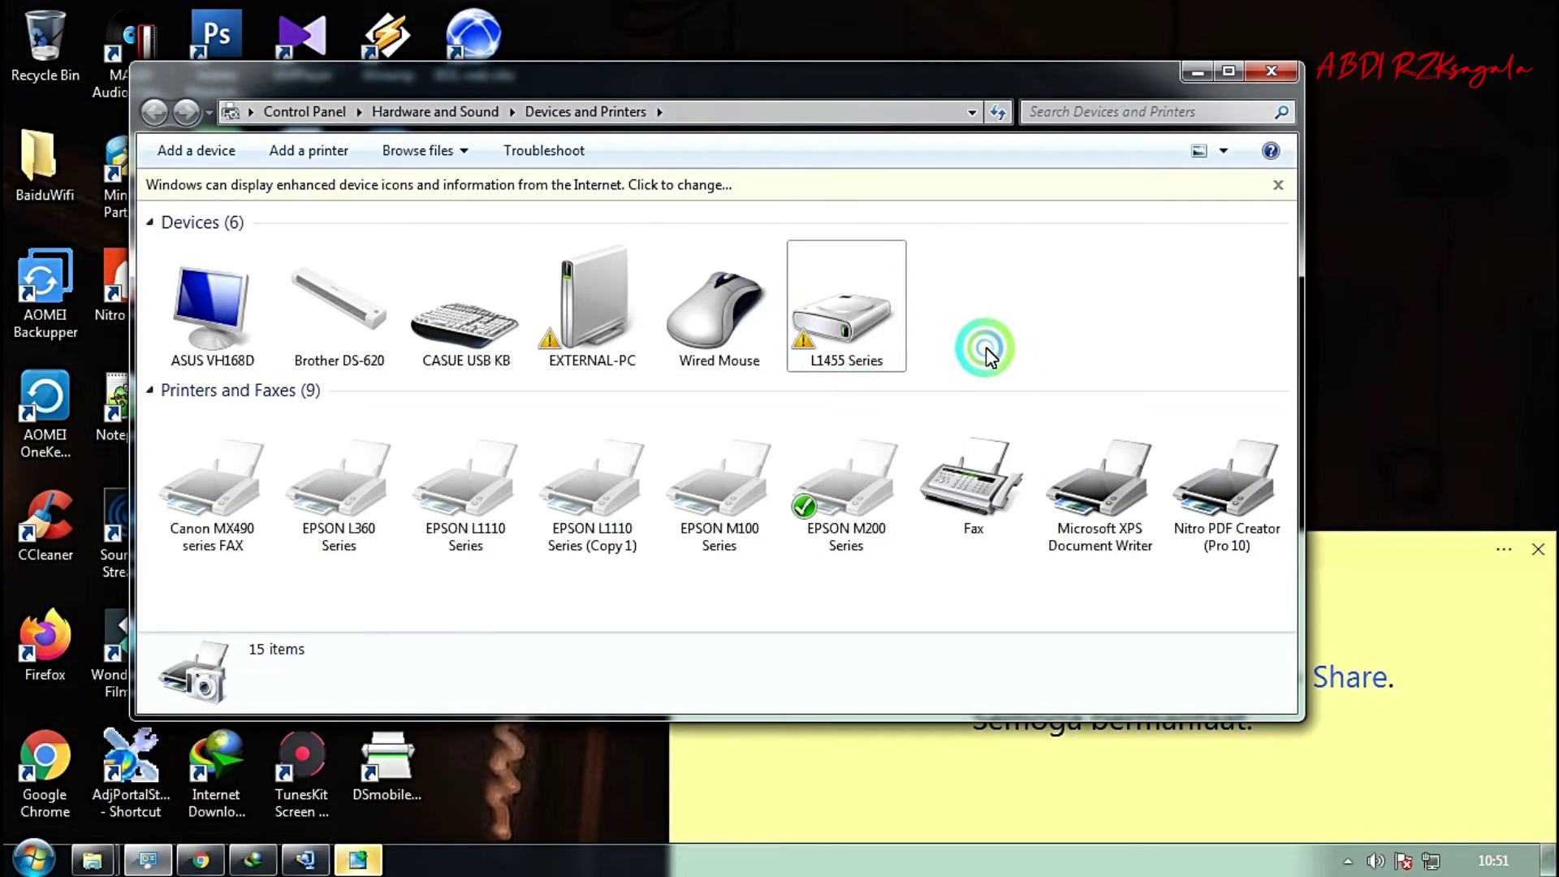
{"action": "left_click", "coordinate": [987, 350]}
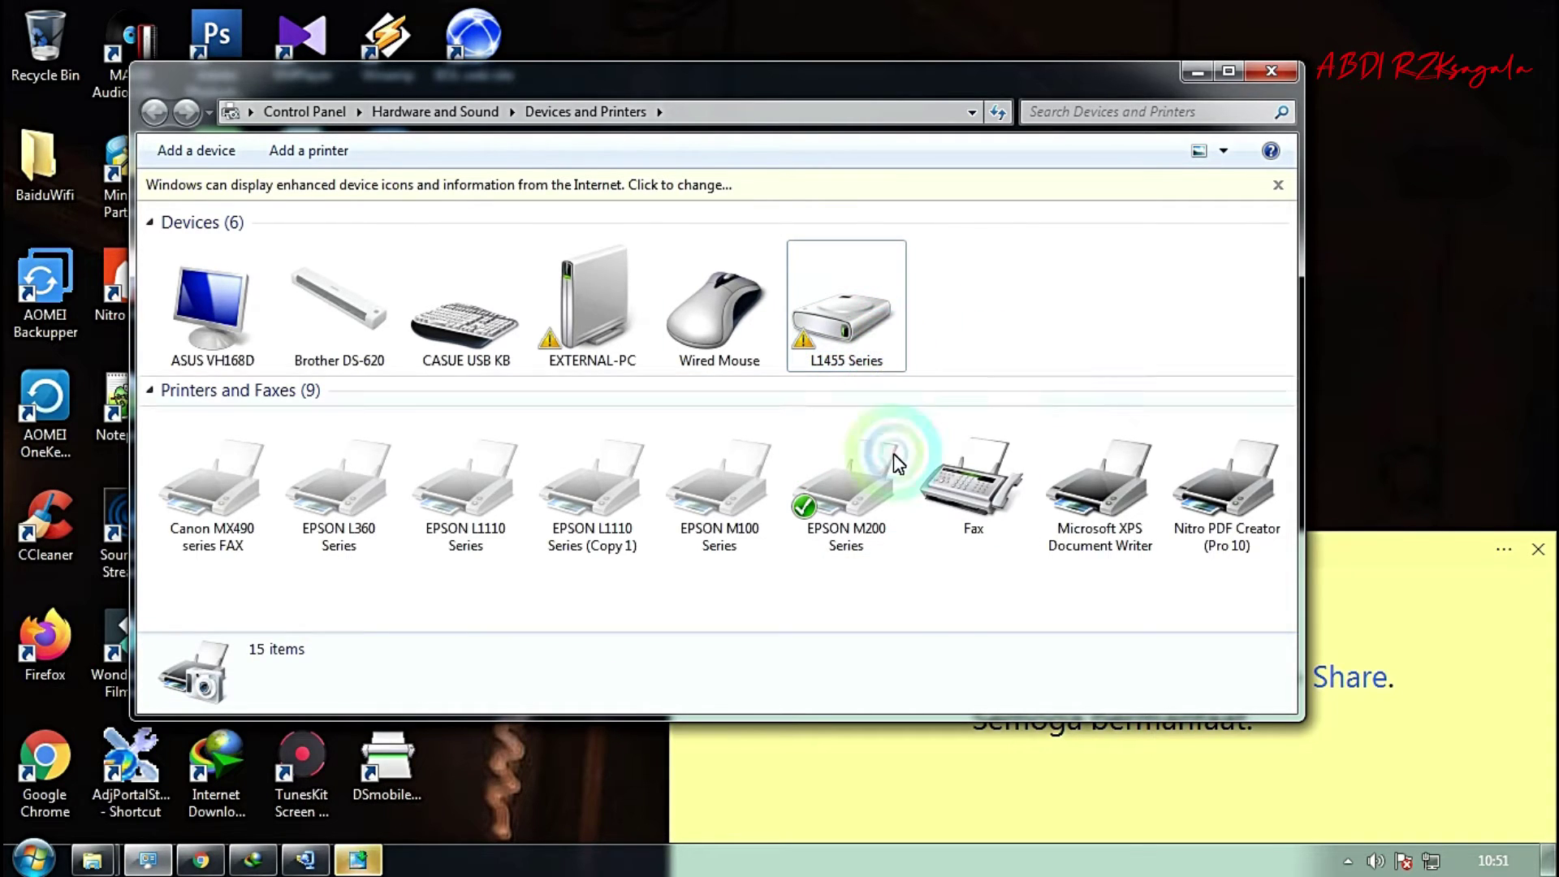
{"action": "left_click", "coordinate": [1227, 71]}
{"action": "left_click", "coordinate": [794, 298]}
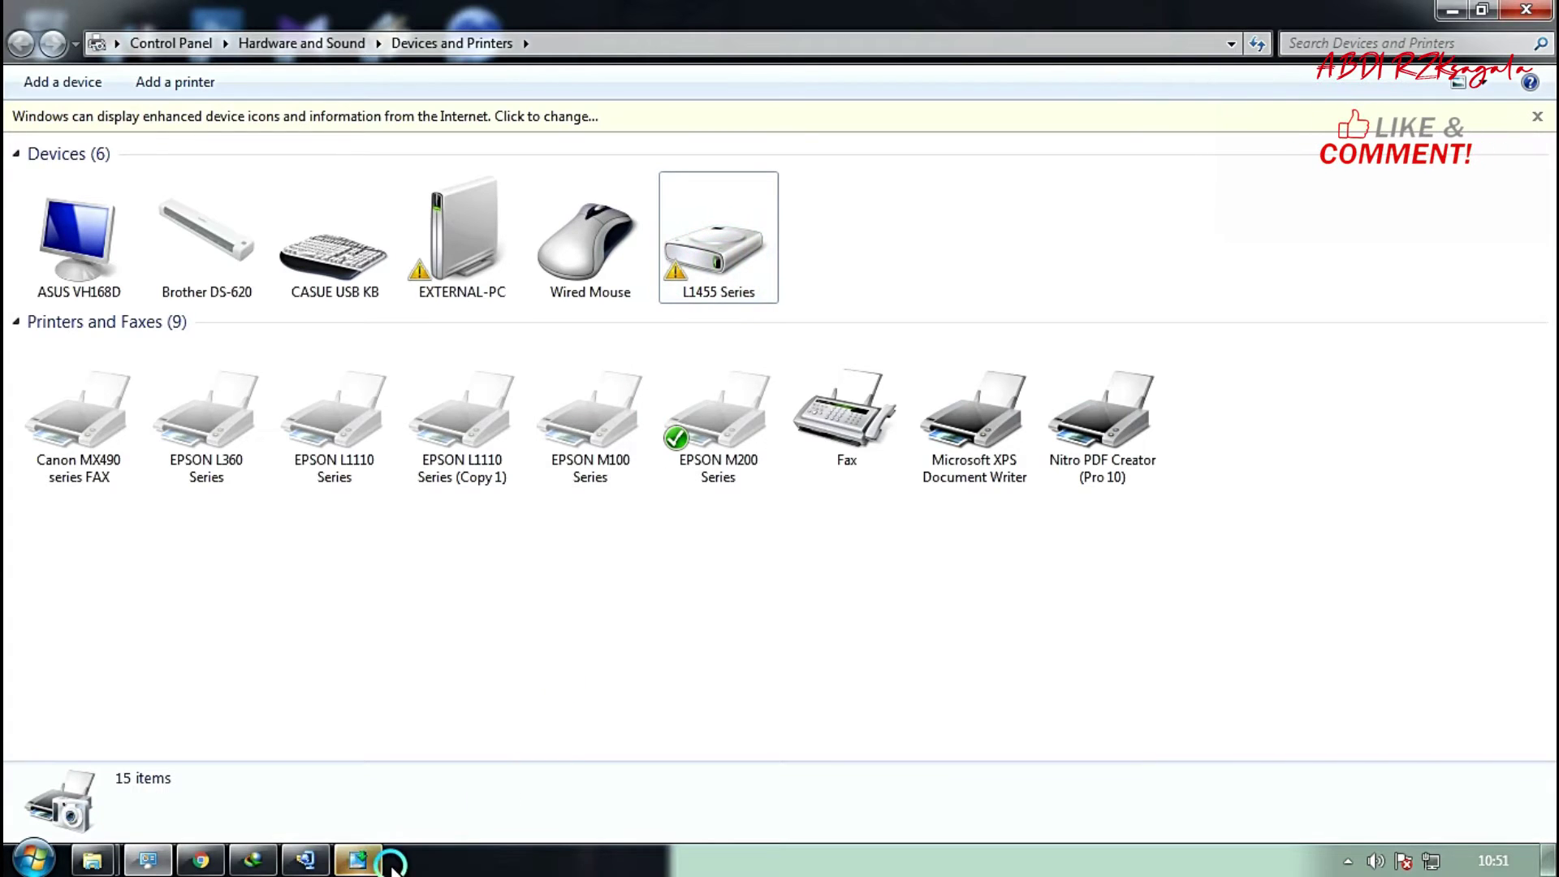
{"action": "left_click", "coordinate": [13, 324]}
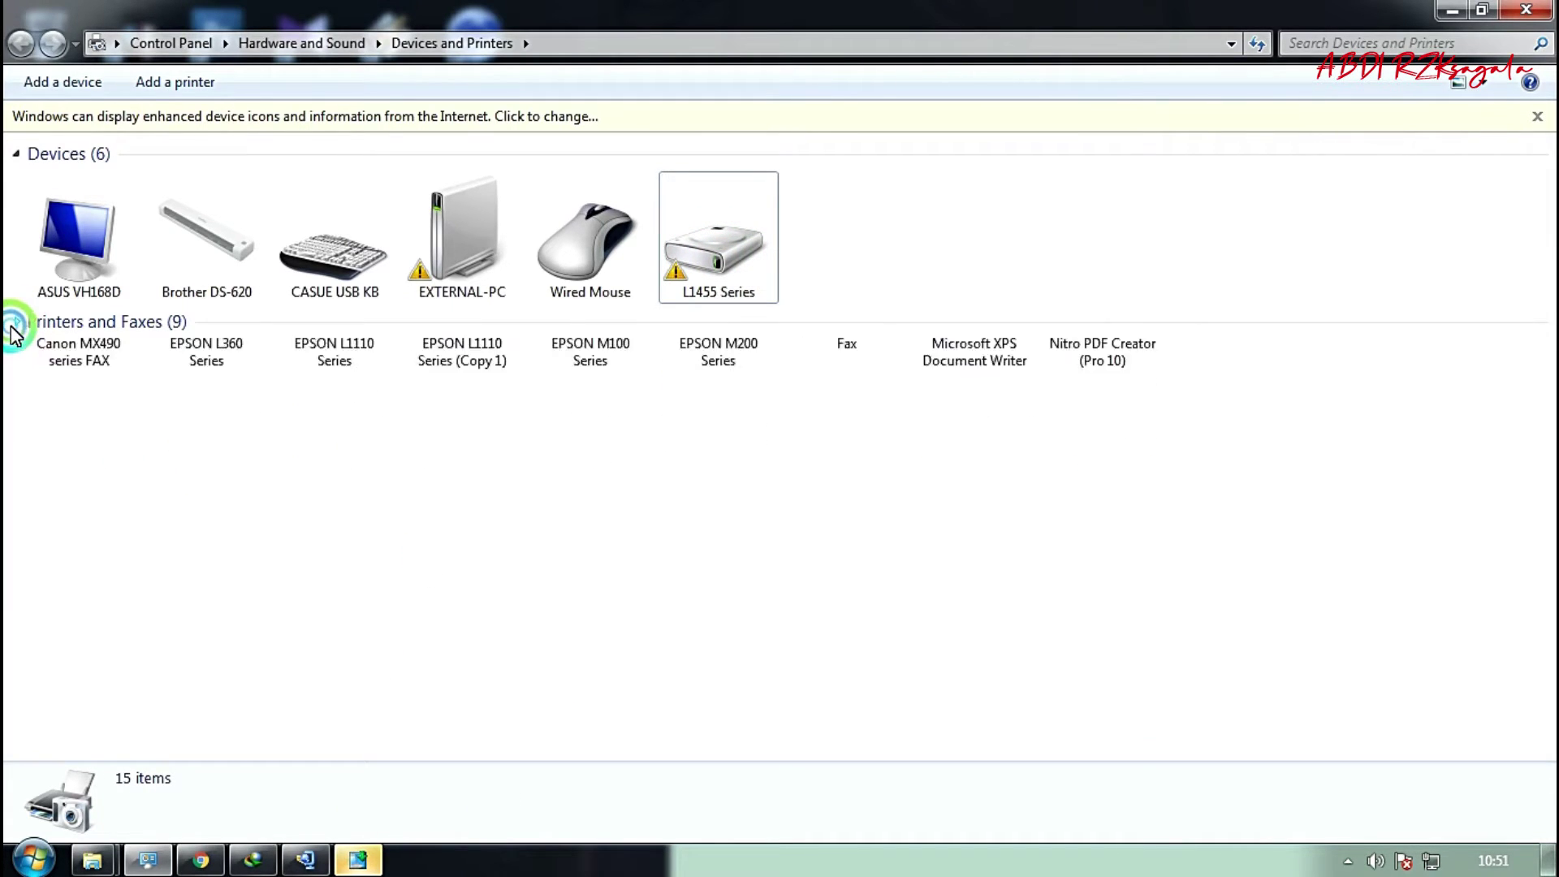
Step: Return to the Epson printer setup and confirm the EPSON L1455 Series model, keeping the default-printer and automatic-update options enabled
{"action": "left_click", "coordinate": [358, 855]}
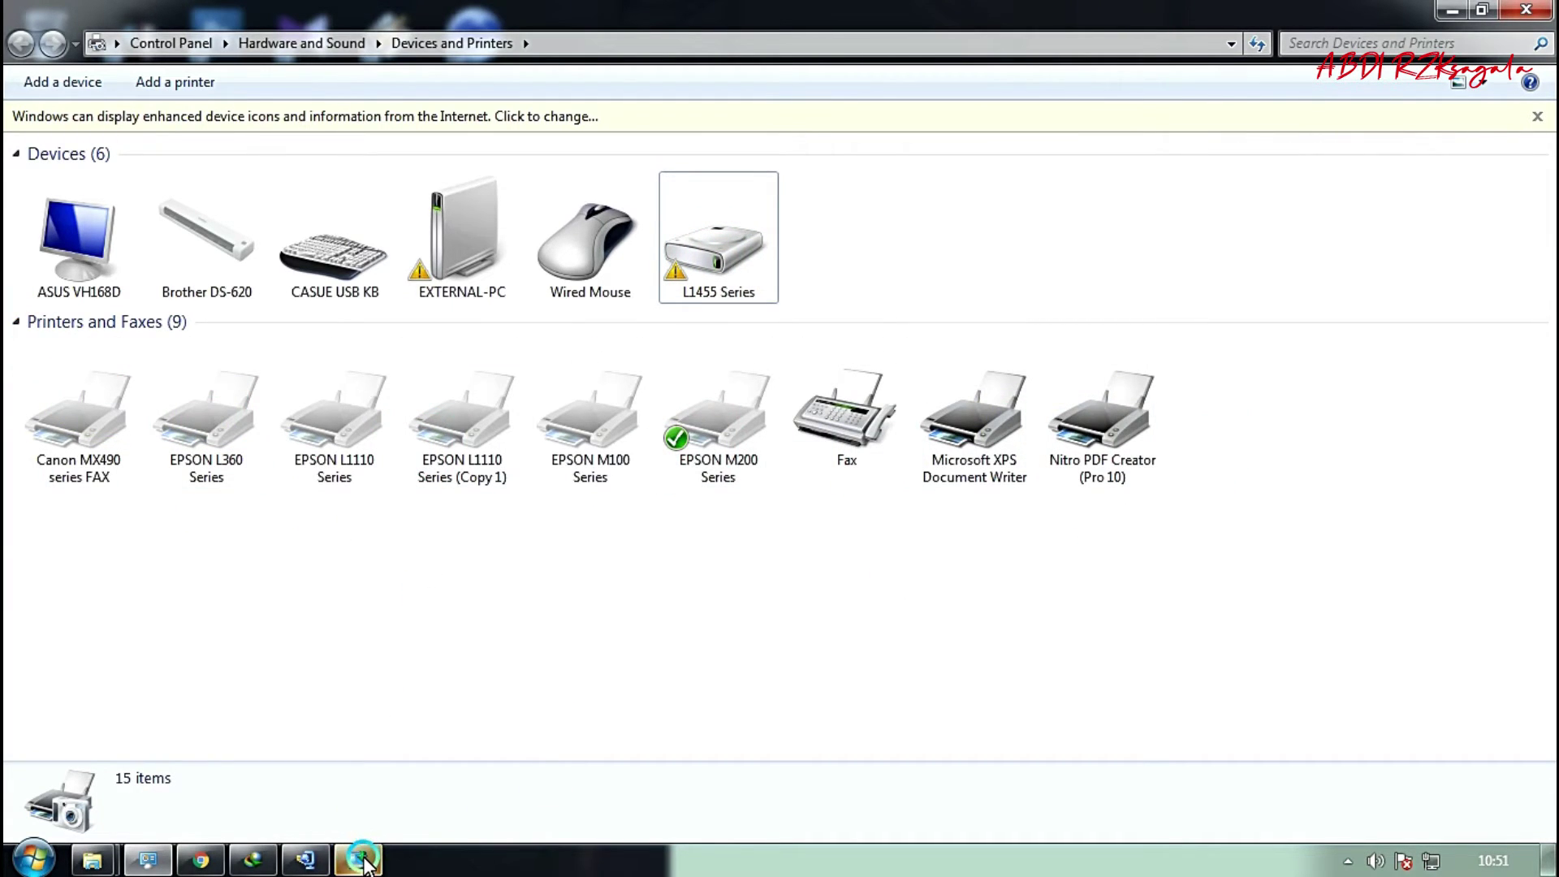
{"action": "left_click_drag", "start_coordinate": [884, 234], "coordinate": [1224, 153]}
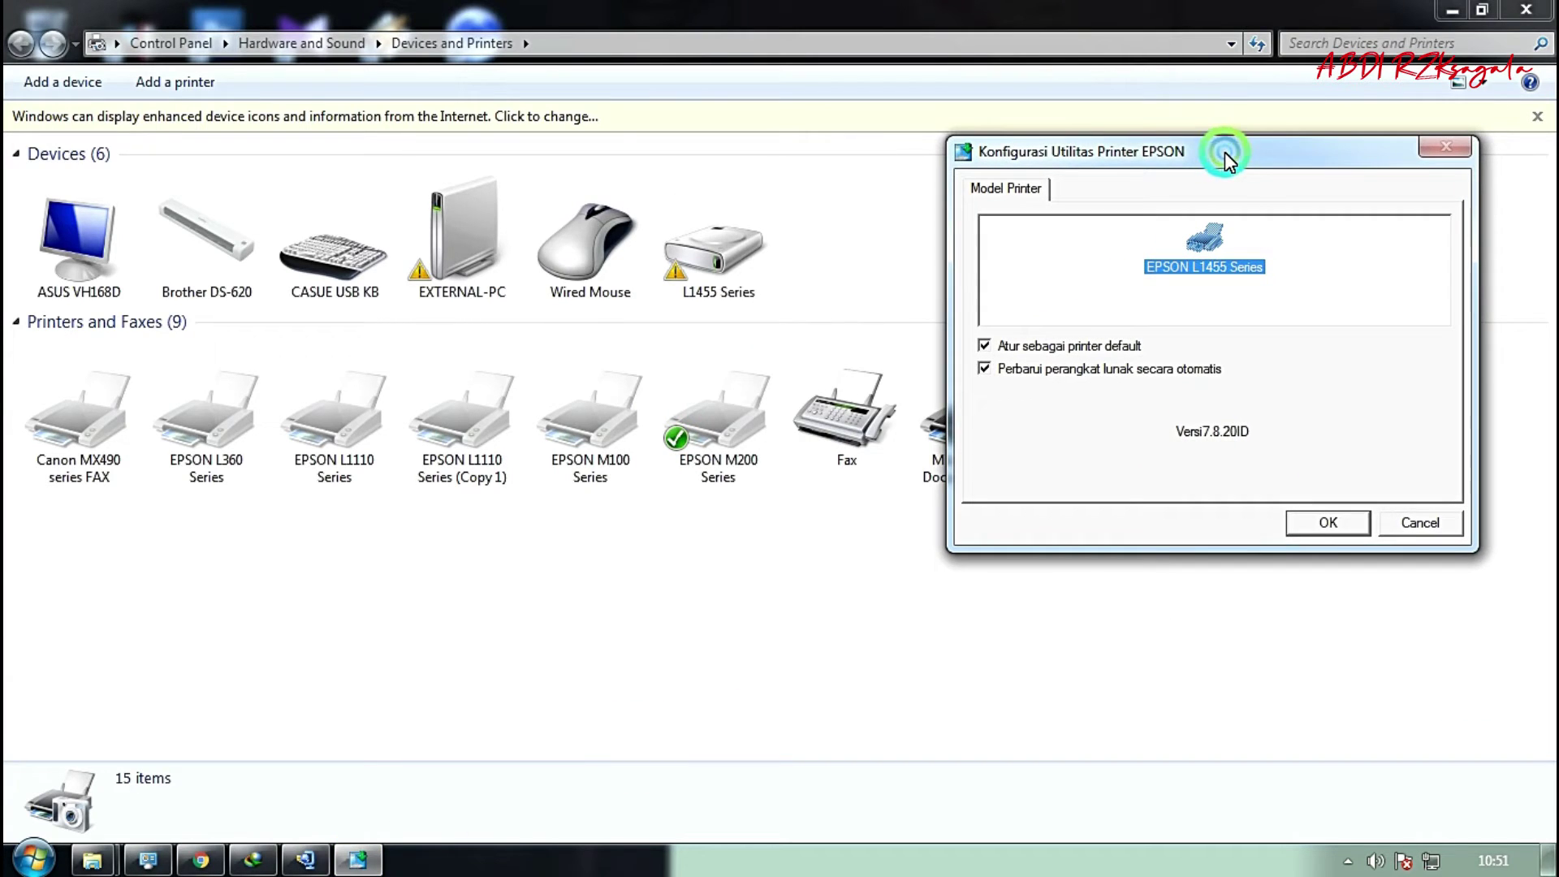
{"action": "left_click", "coordinate": [1299, 523]}
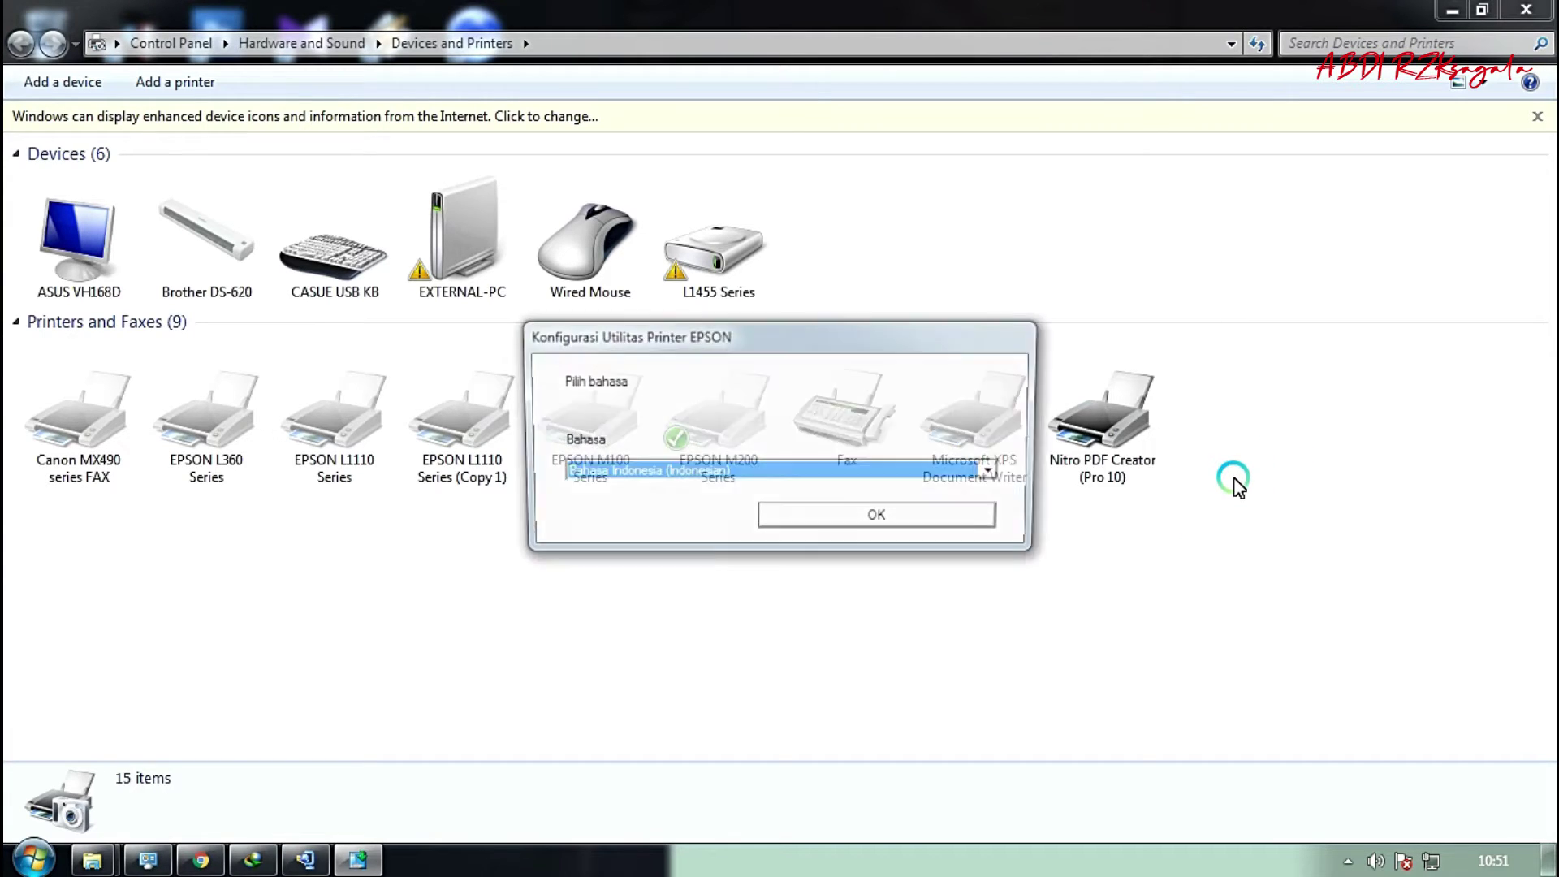
Step: Set the Epson printer setup language to English and confirm it
{"action": "left_click_drag", "start_coordinate": [977, 339], "coordinate": [1357, 263]}
{"action": "left_click", "coordinate": [1348, 602]}
{"action": "left_click", "coordinate": [985, 211]}
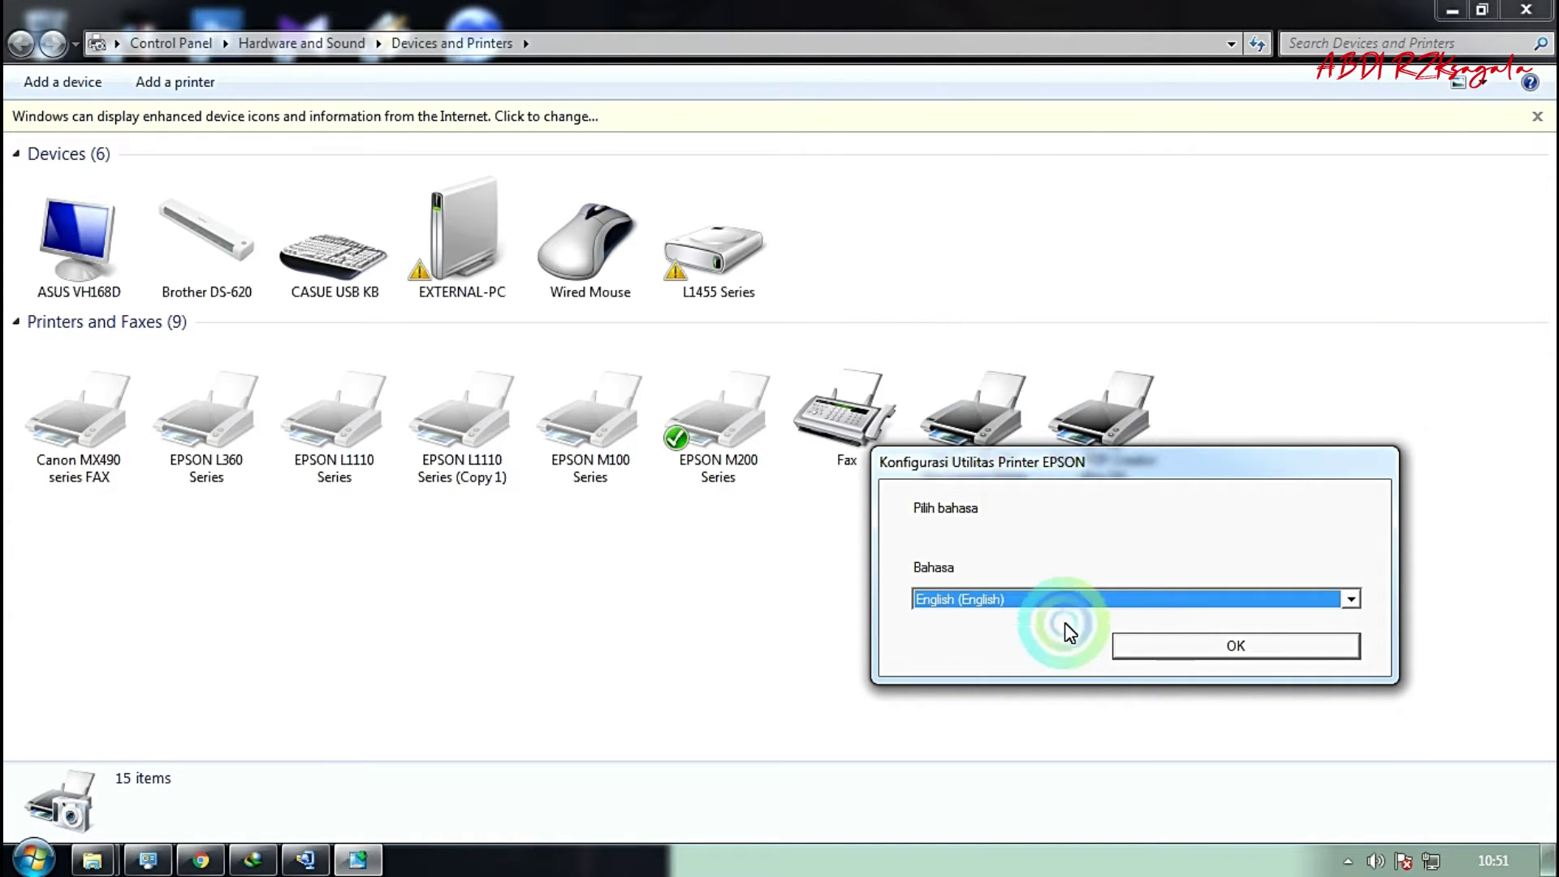
{"action": "left_click", "coordinate": [1183, 645]}
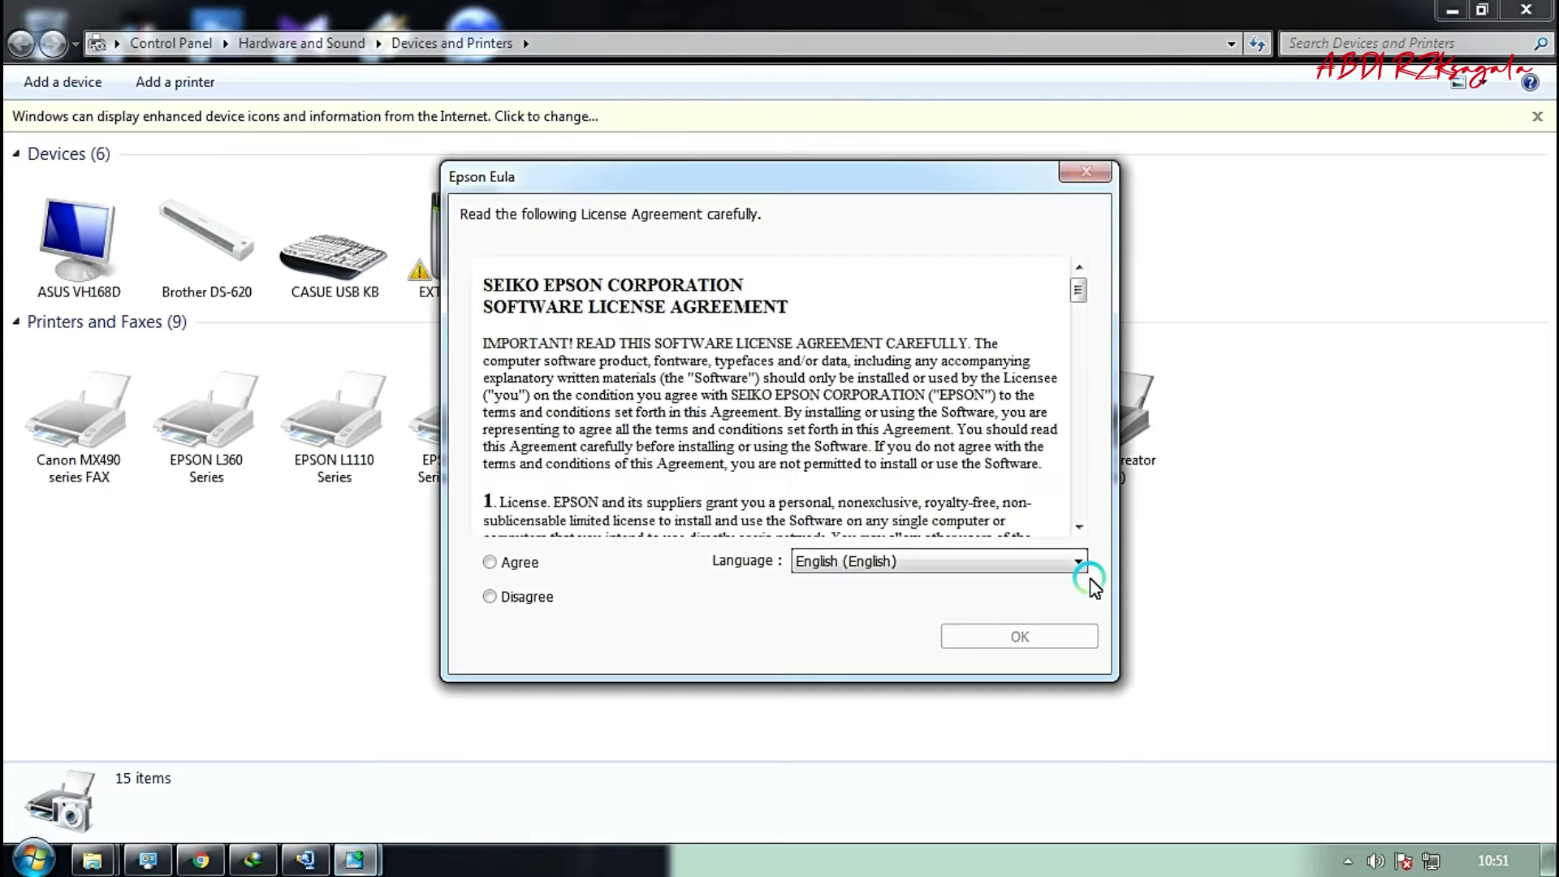
Step: Agree to the Epson license agreement, let the printer driver install and close the completion message
{"action": "left_click", "coordinate": [490, 562]}
{"action": "left_click", "coordinate": [1000, 643]}
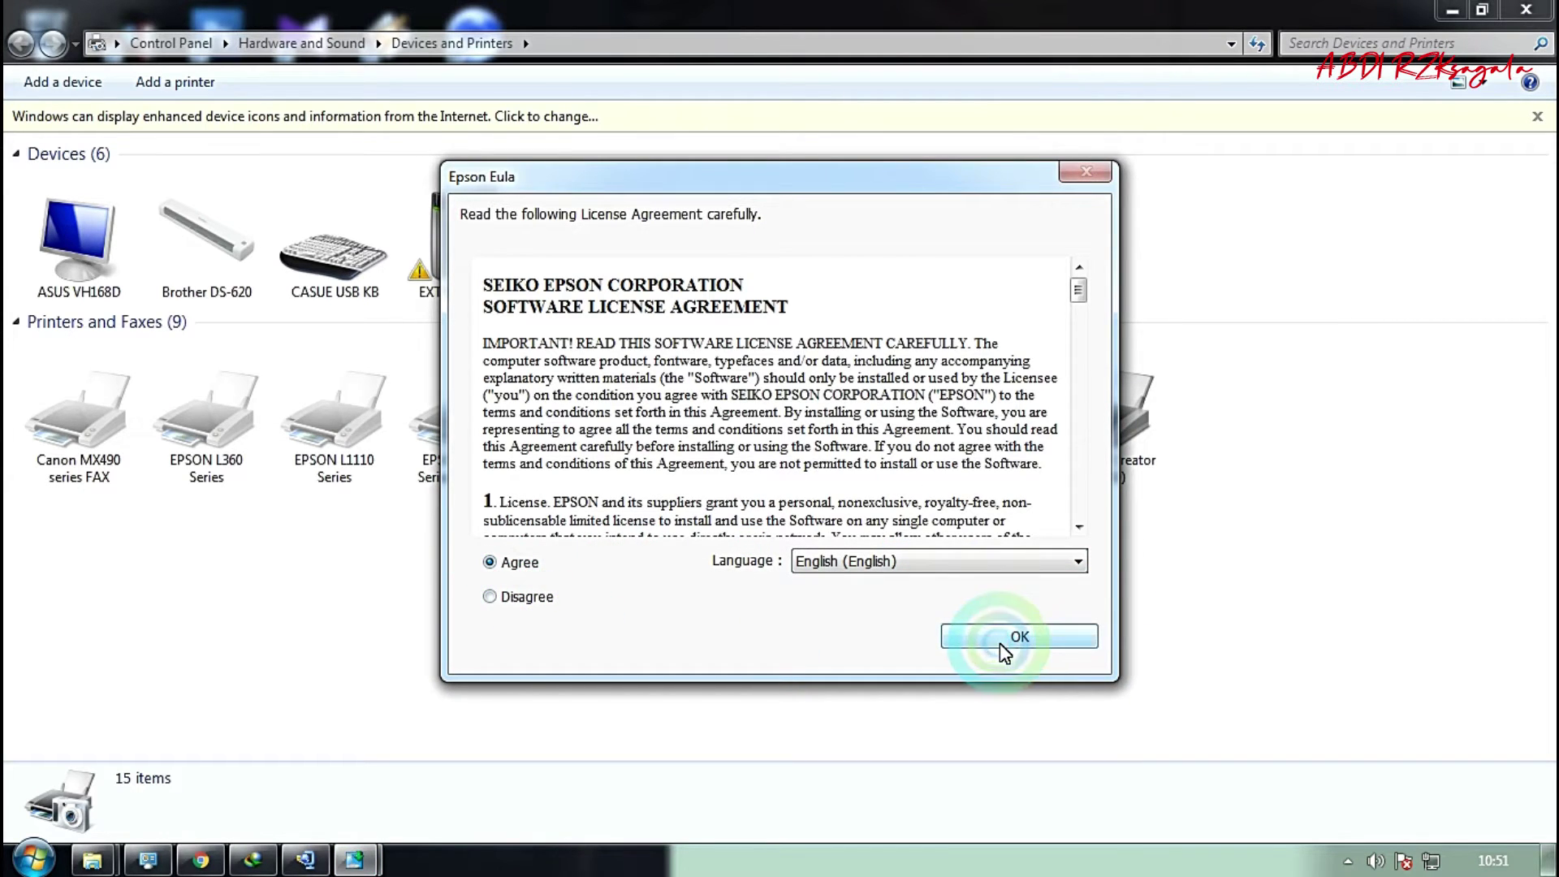
{"action": "left_click", "coordinate": [890, 329]}
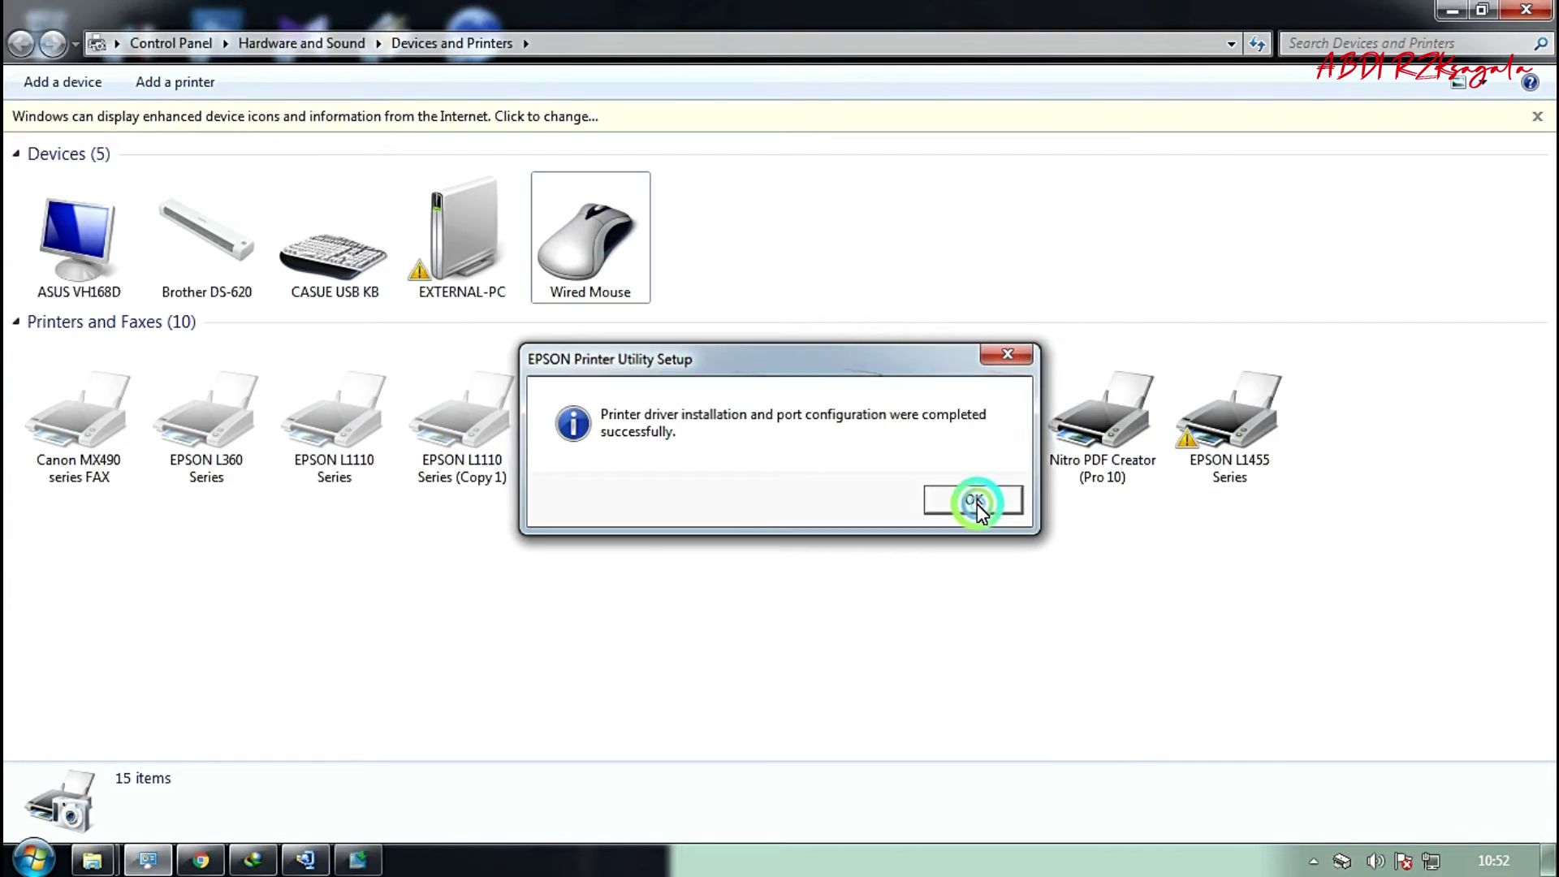
{"action": "left_click", "coordinate": [978, 505]}
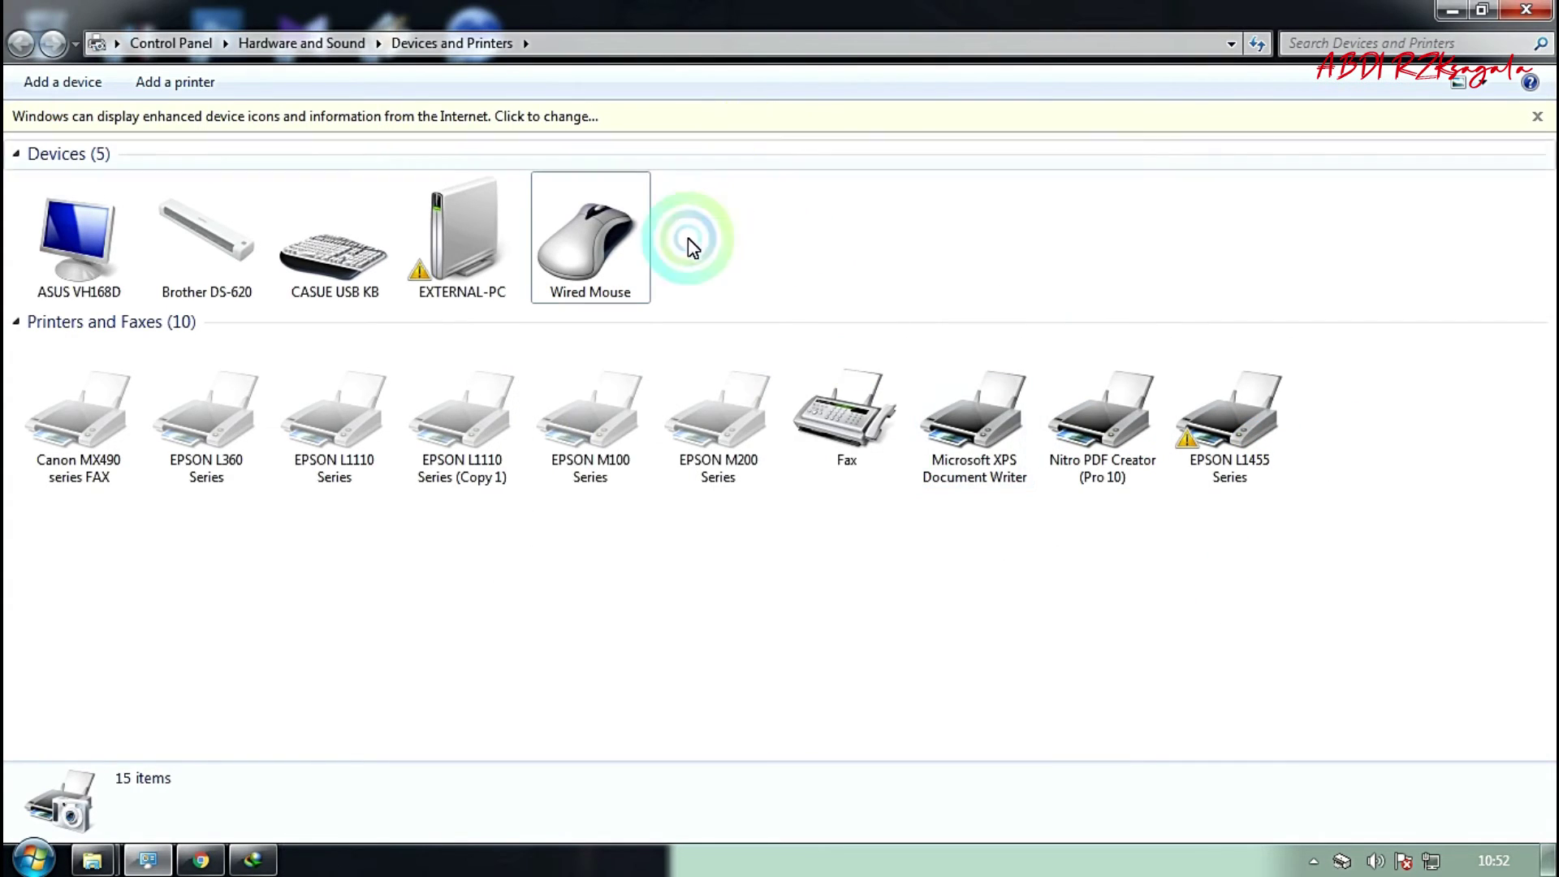
Step: Check the EPSON L1455 Series entry under Printers and Faxes, with the Devices and Printers window restored to its smaller size
{"action": "left_click", "coordinate": [1228, 461]}
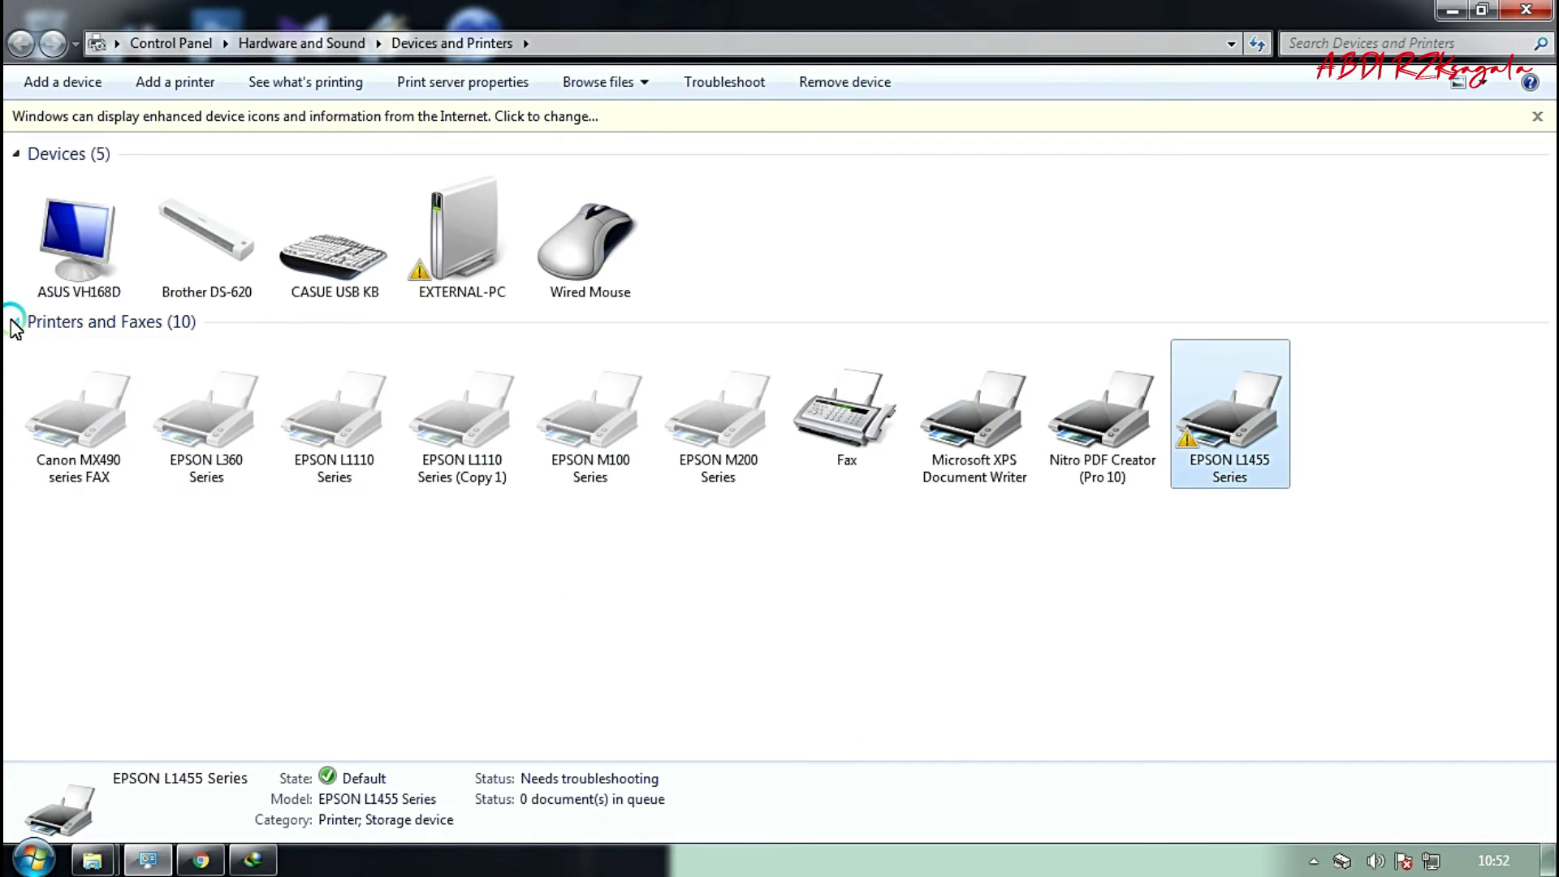
{"action": "left_click", "coordinate": [1226, 450]}
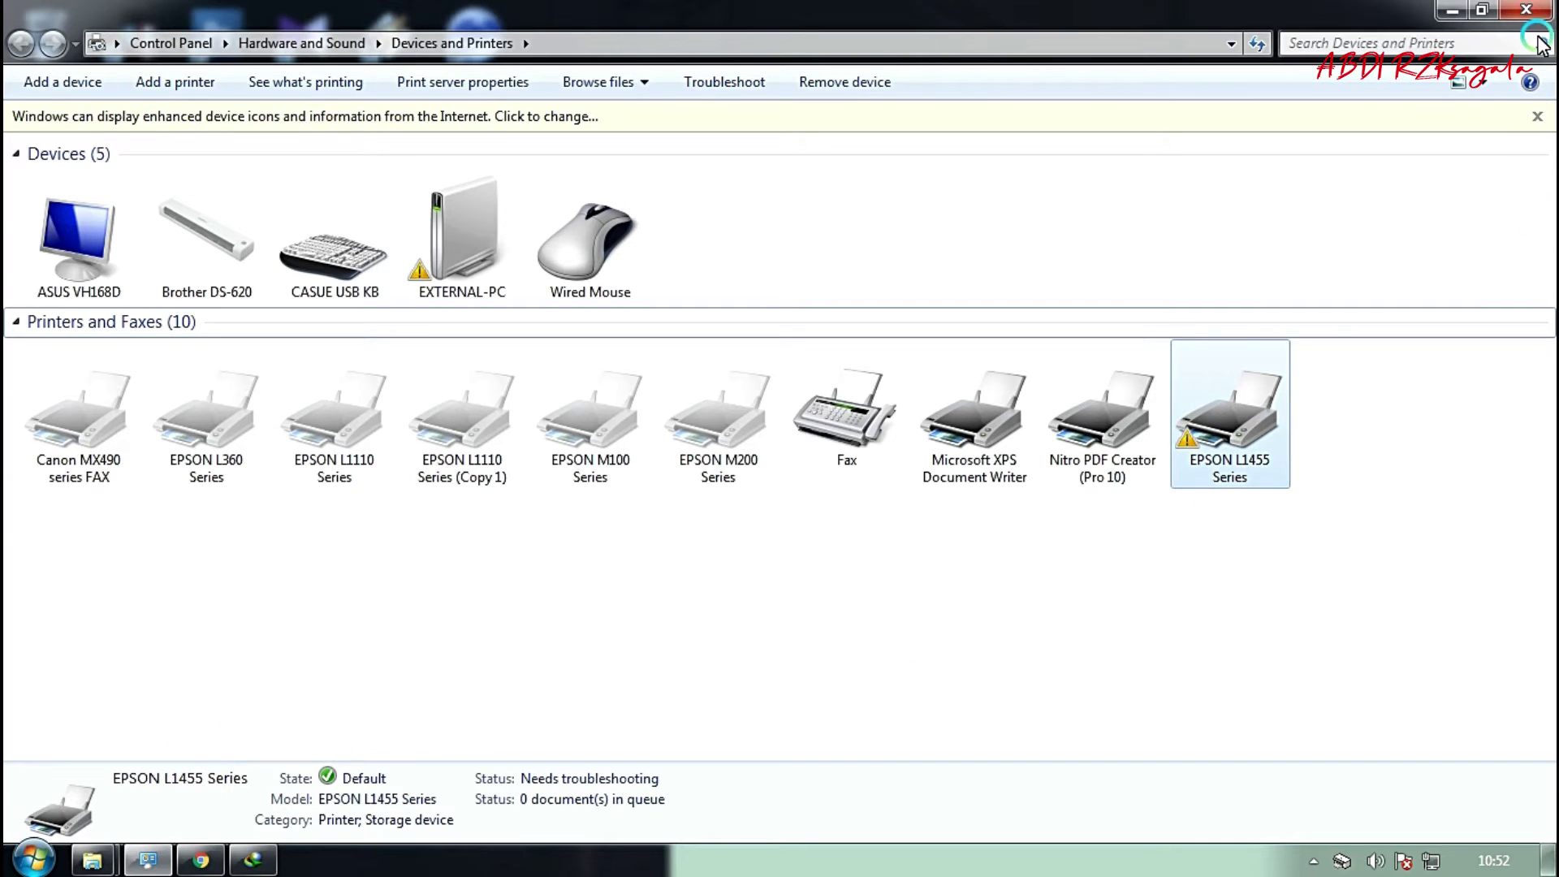
{"action": "left_click", "coordinate": [1485, 13]}
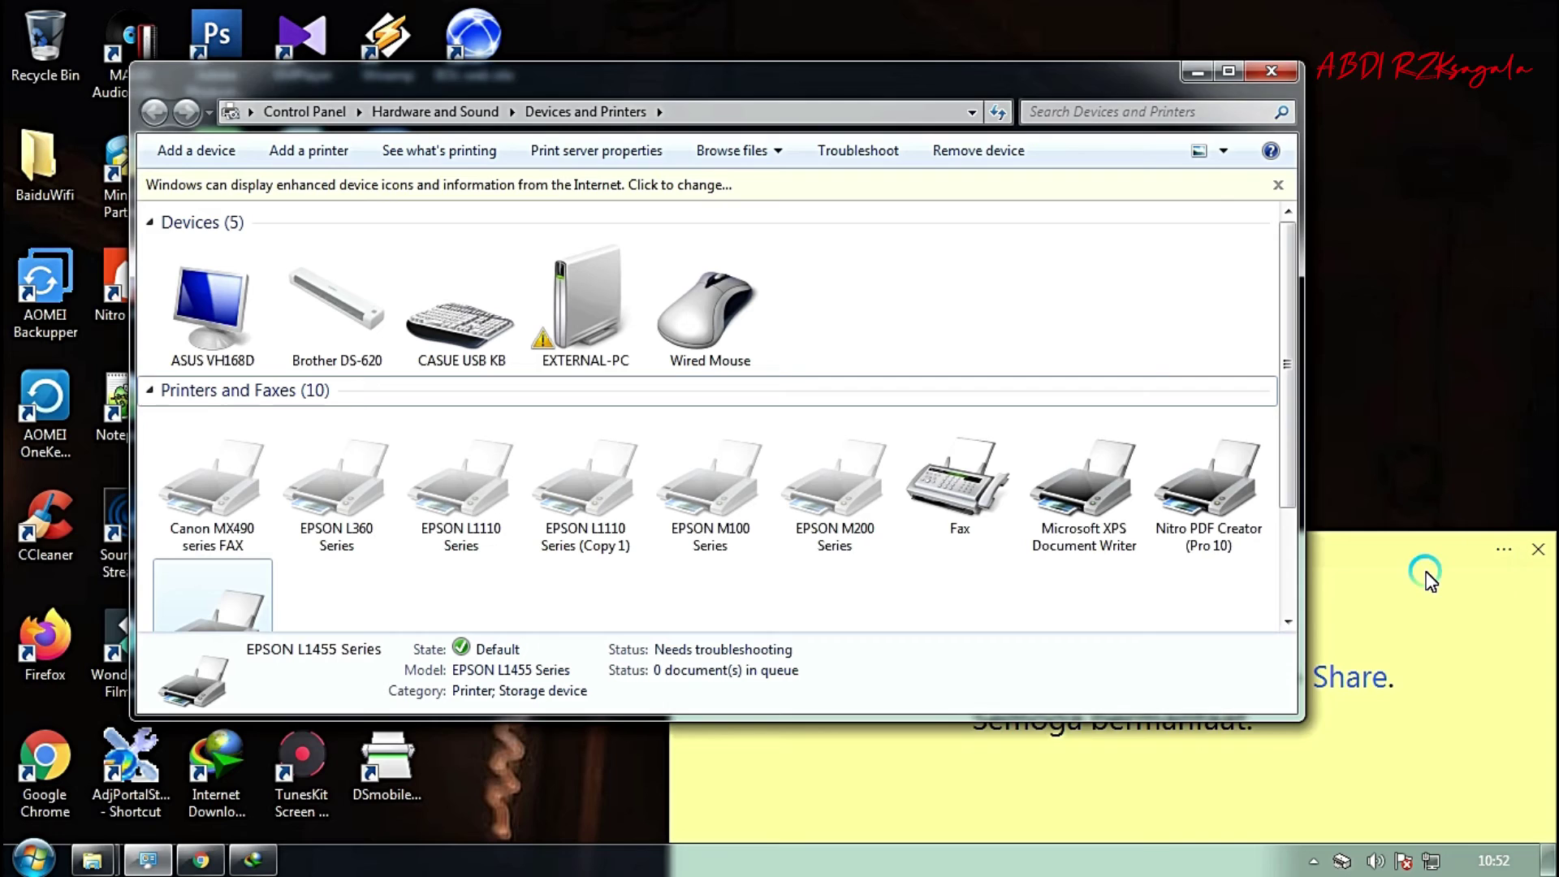
{"action": "left_click", "coordinate": [1383, 574]}
{"action": "left_click_drag", "start_coordinate": [1136, 67], "coordinate": [903, 71]}
{"action": "left_click", "coordinate": [650, 566]}
{"action": "scroll", "coordinate": [651, 567], "scroll_direction": "down", "scroll_amount": 2}
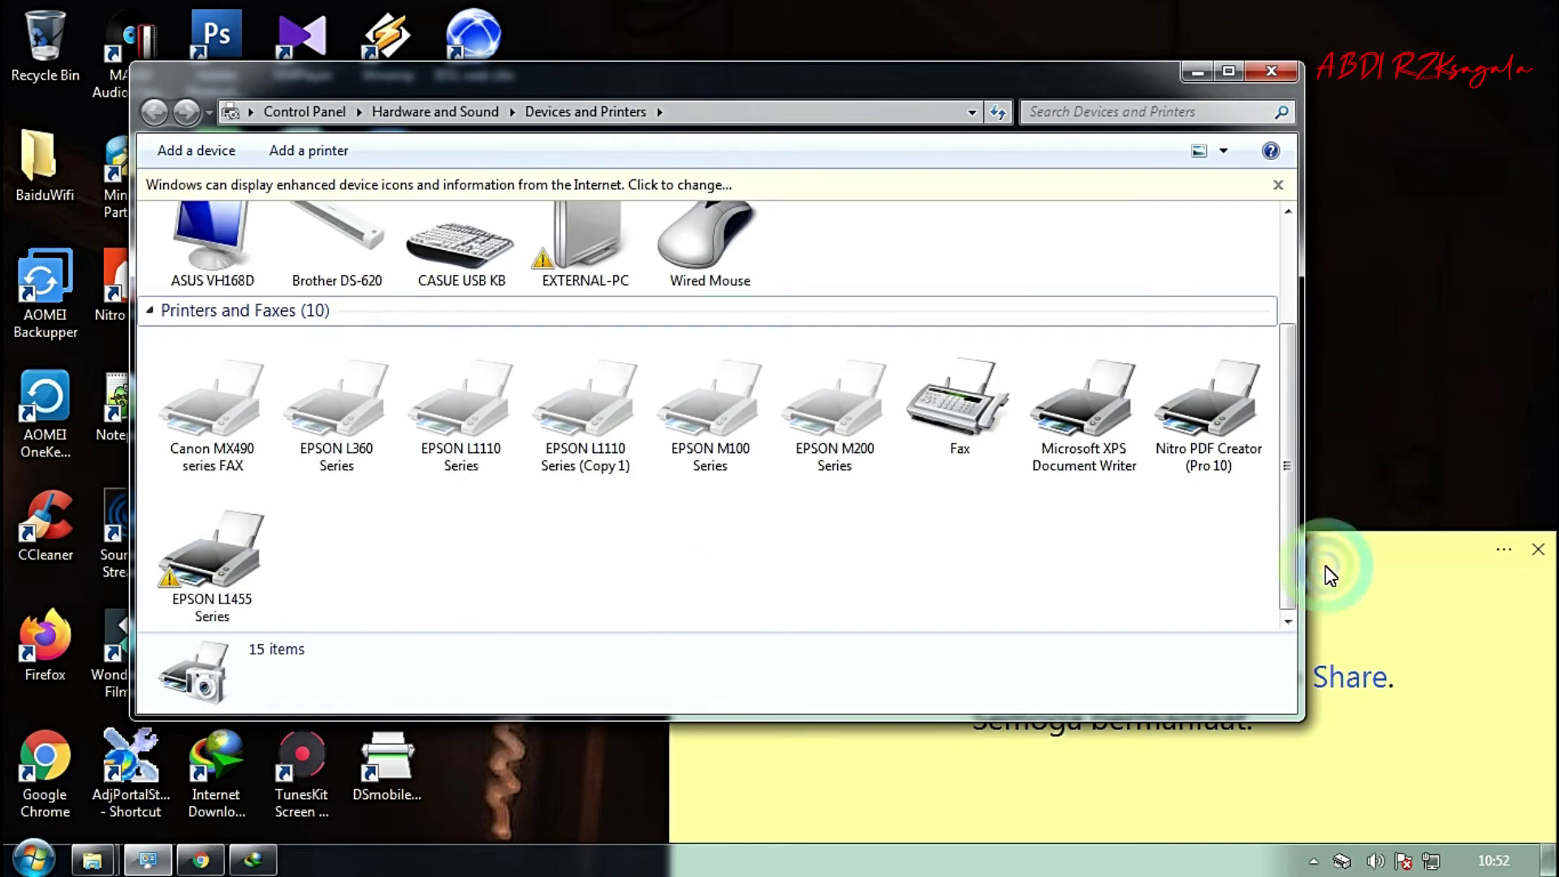
Step: Move the yellow sticky note up over the Devices and Printers window and add a new paragraph below its text: "Oke driver sudah selesai di install"
{"action": "left_click", "coordinate": [1425, 539]}
{"action": "left_click_drag", "start_coordinate": [1312, 550], "coordinate": [1312, 306]}
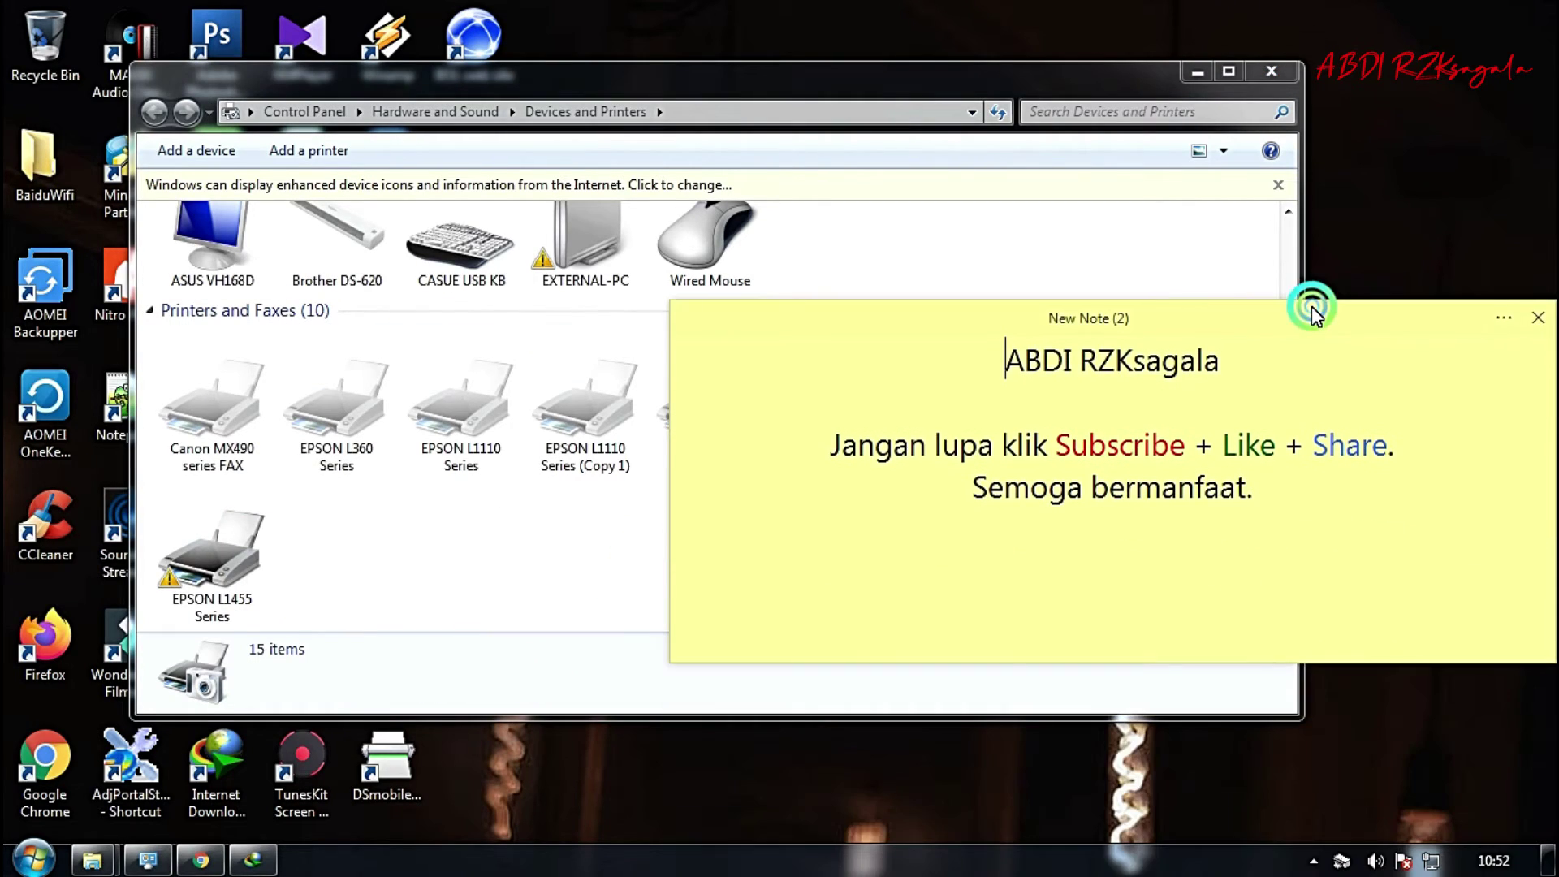
{"action": "left_click", "coordinate": [1303, 492]}
{"action": "key", "text": "Return"}
{"action": "key", "text": "Return"}
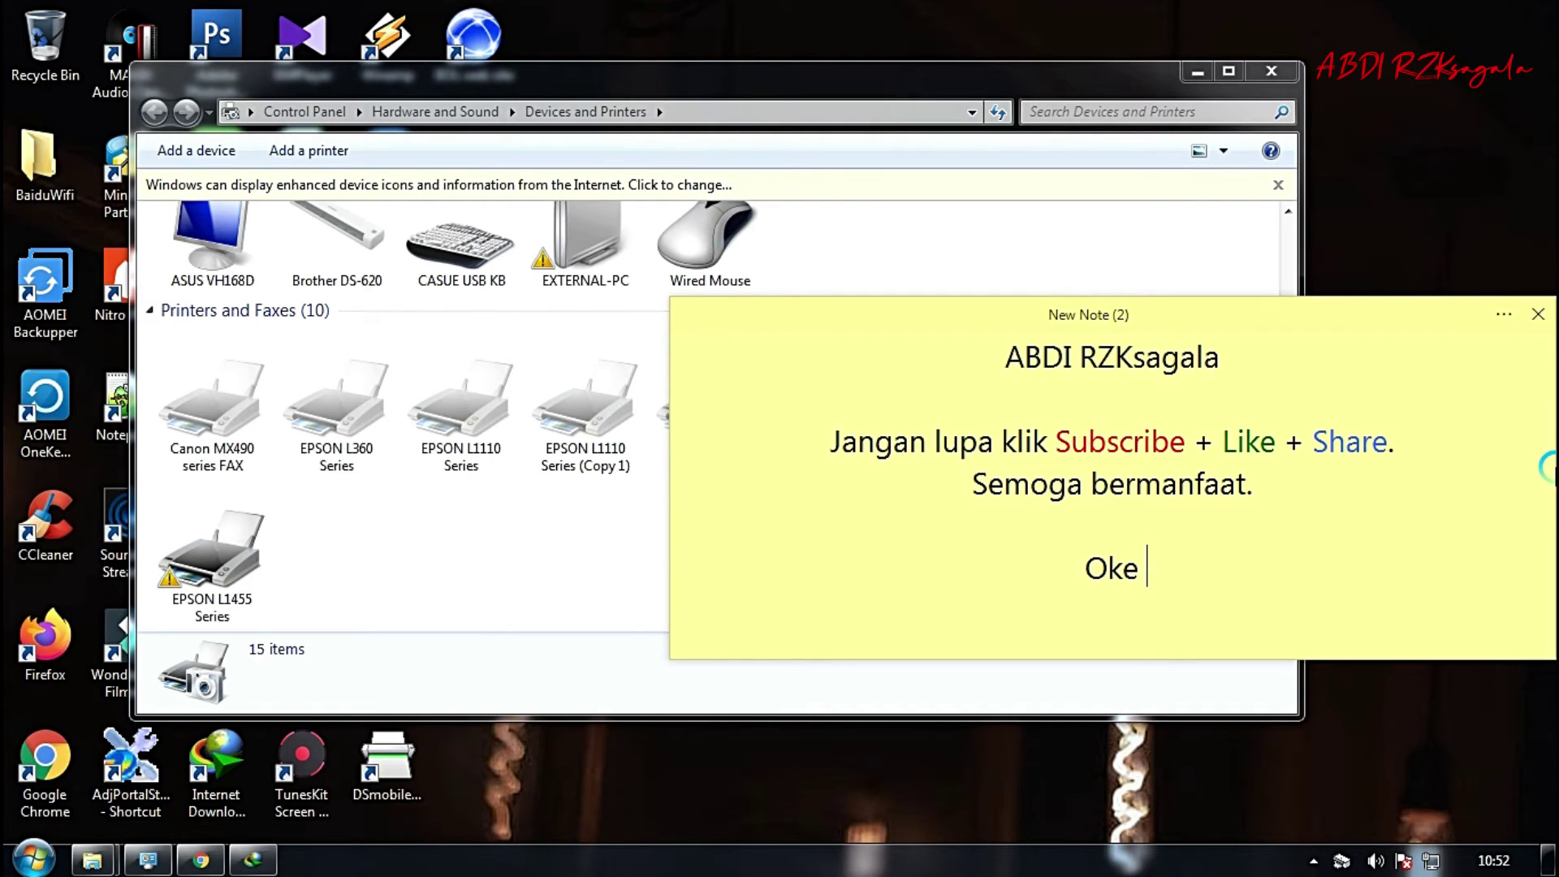
{"action": "type", "text": "Oke drive"}
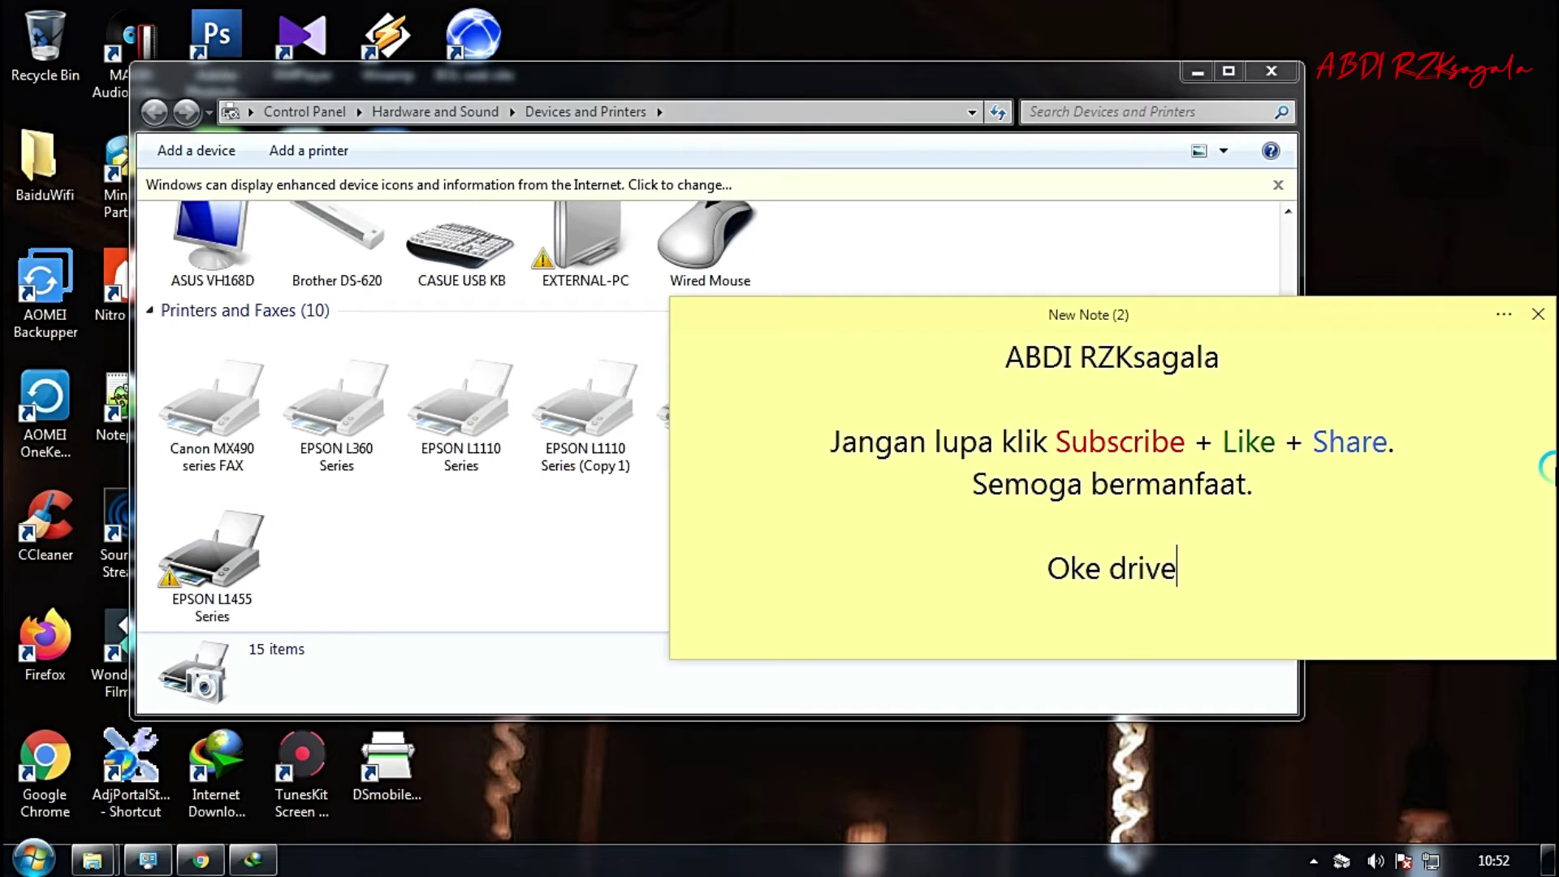
{"action": "type", "text": "r sudah se"}
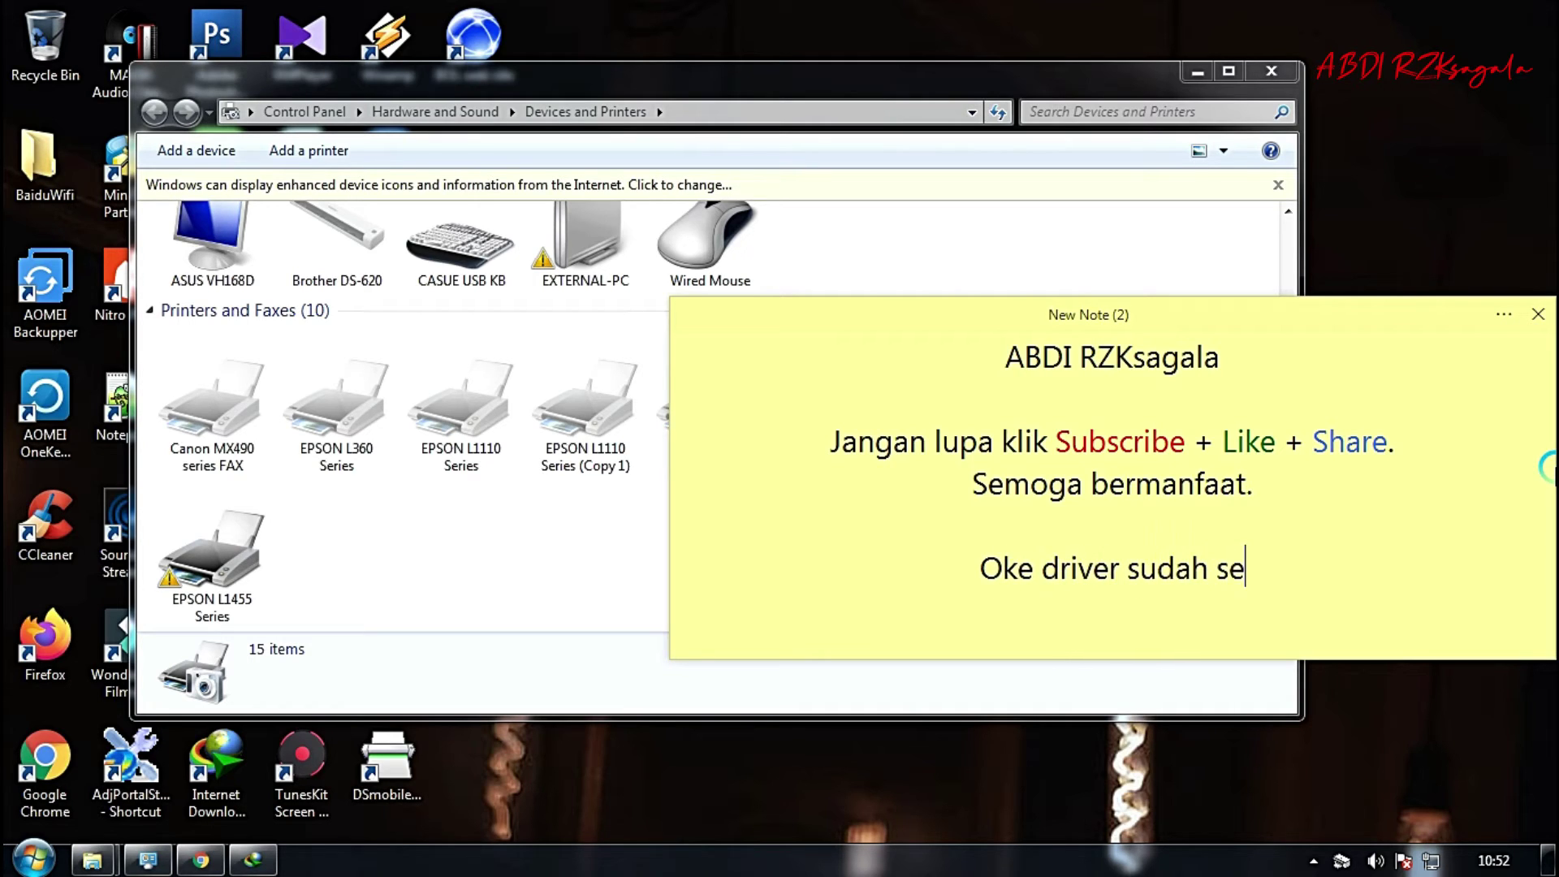
{"action": "type", "text": "lesai di i"}
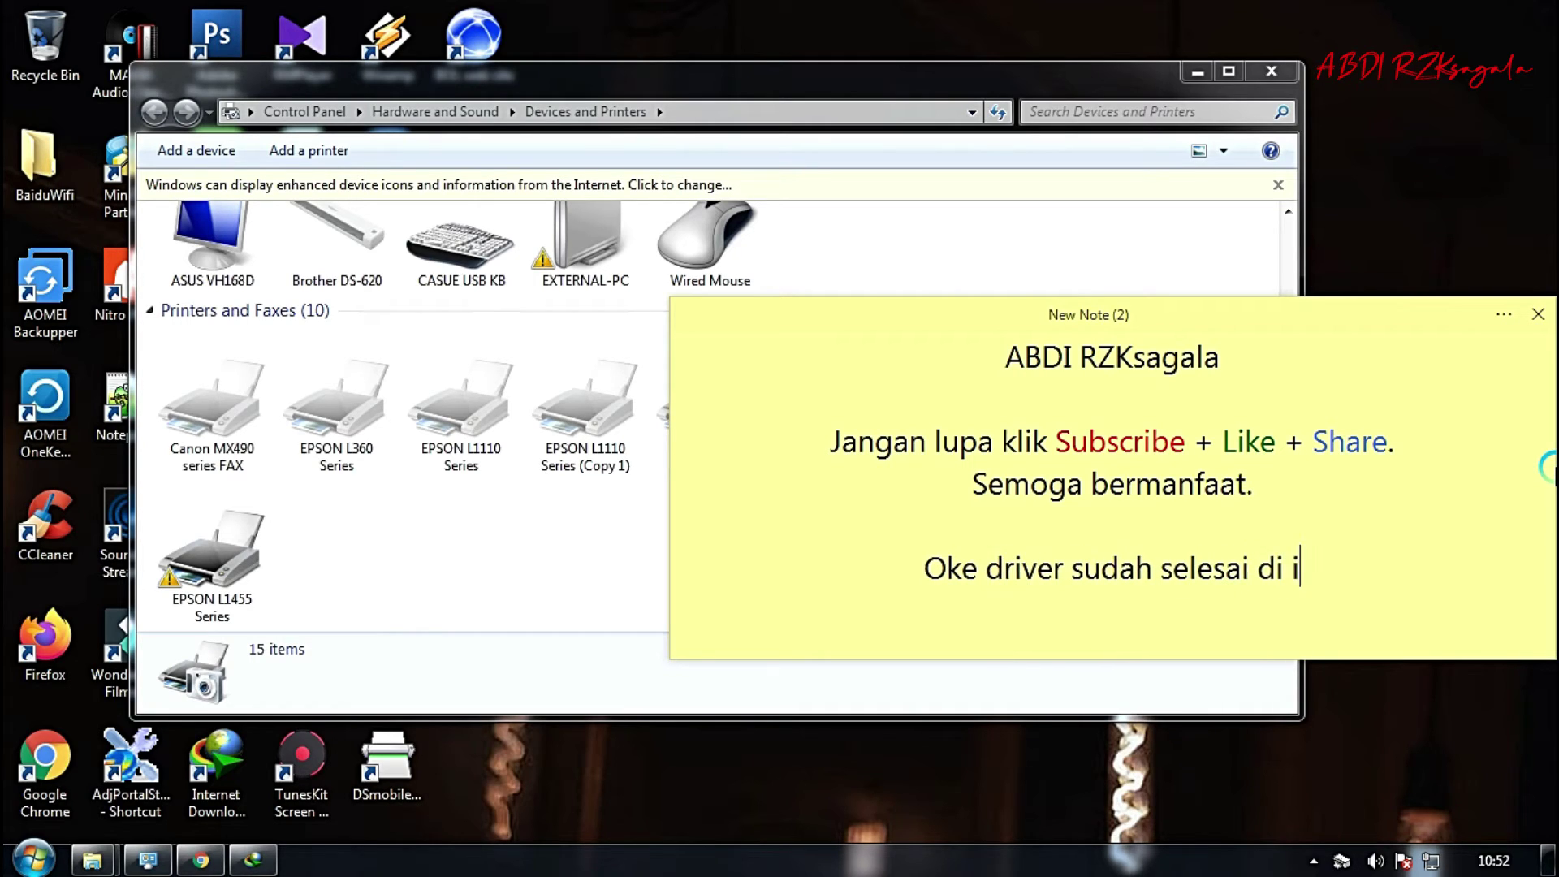
{"action": "type", "text": "nstall"}
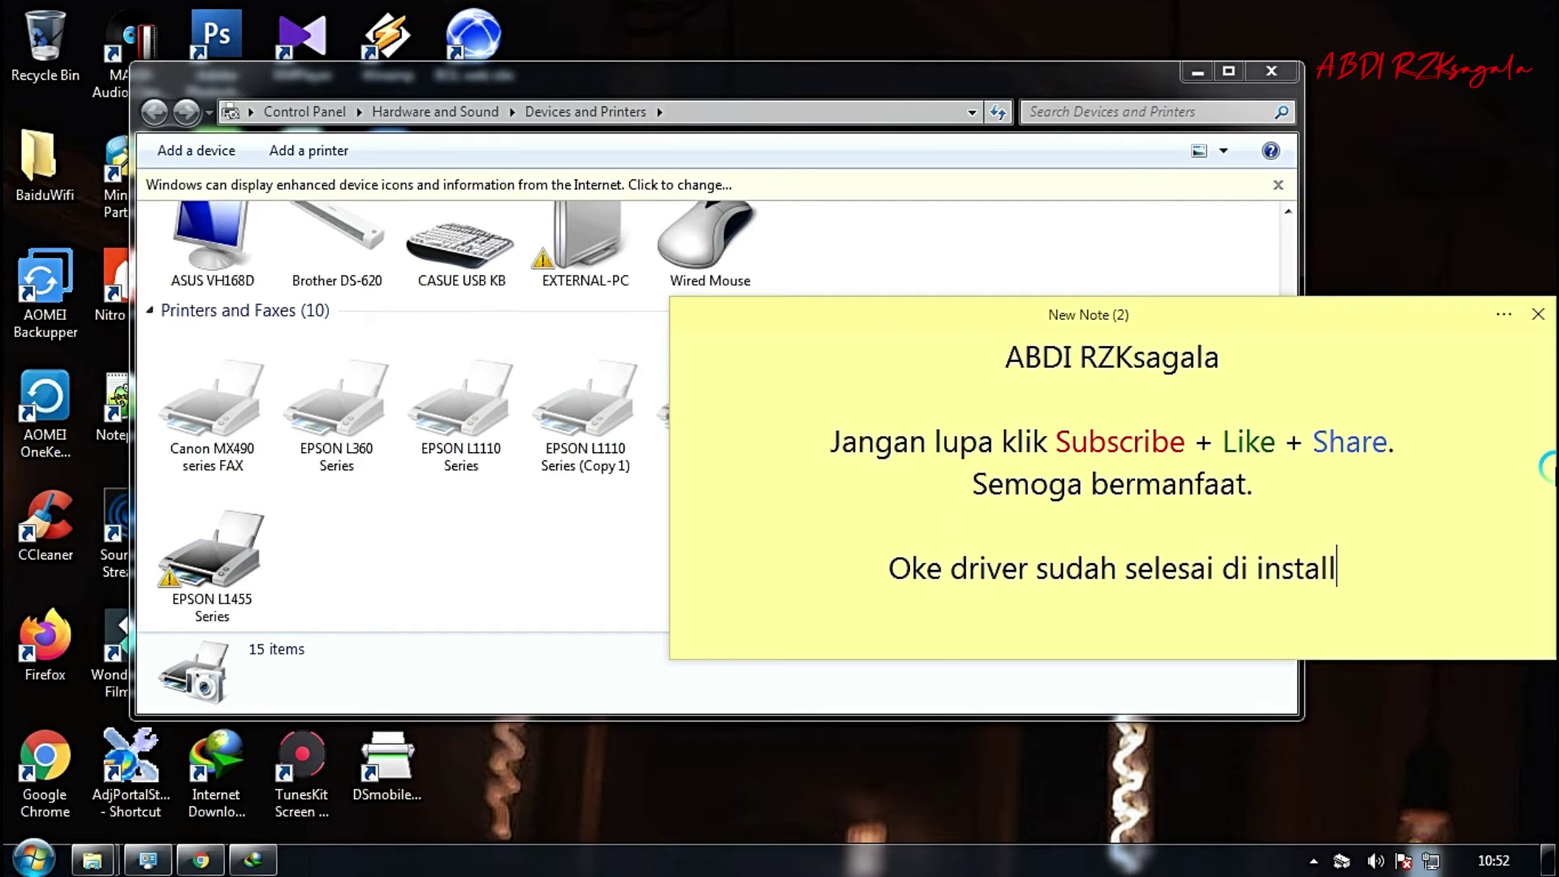
Step: Continue the note's last paragraph with ". karena driver printer sudah berada di PRINTERS AND FAXES."
{"action": "type", "text": ". kar"}
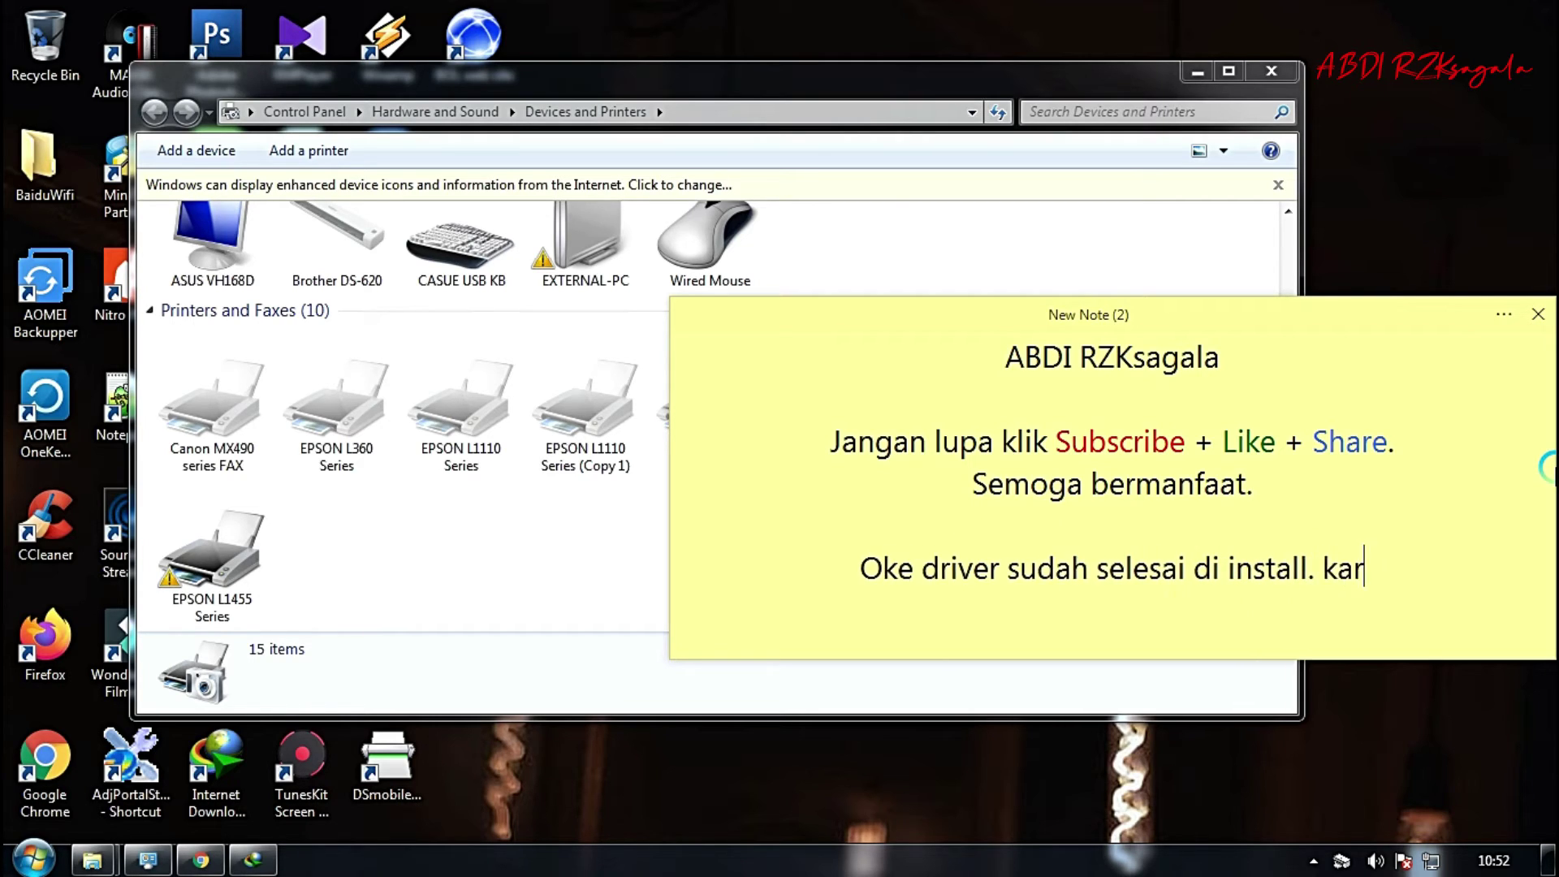
{"action": "type", "text": "ena dri"}
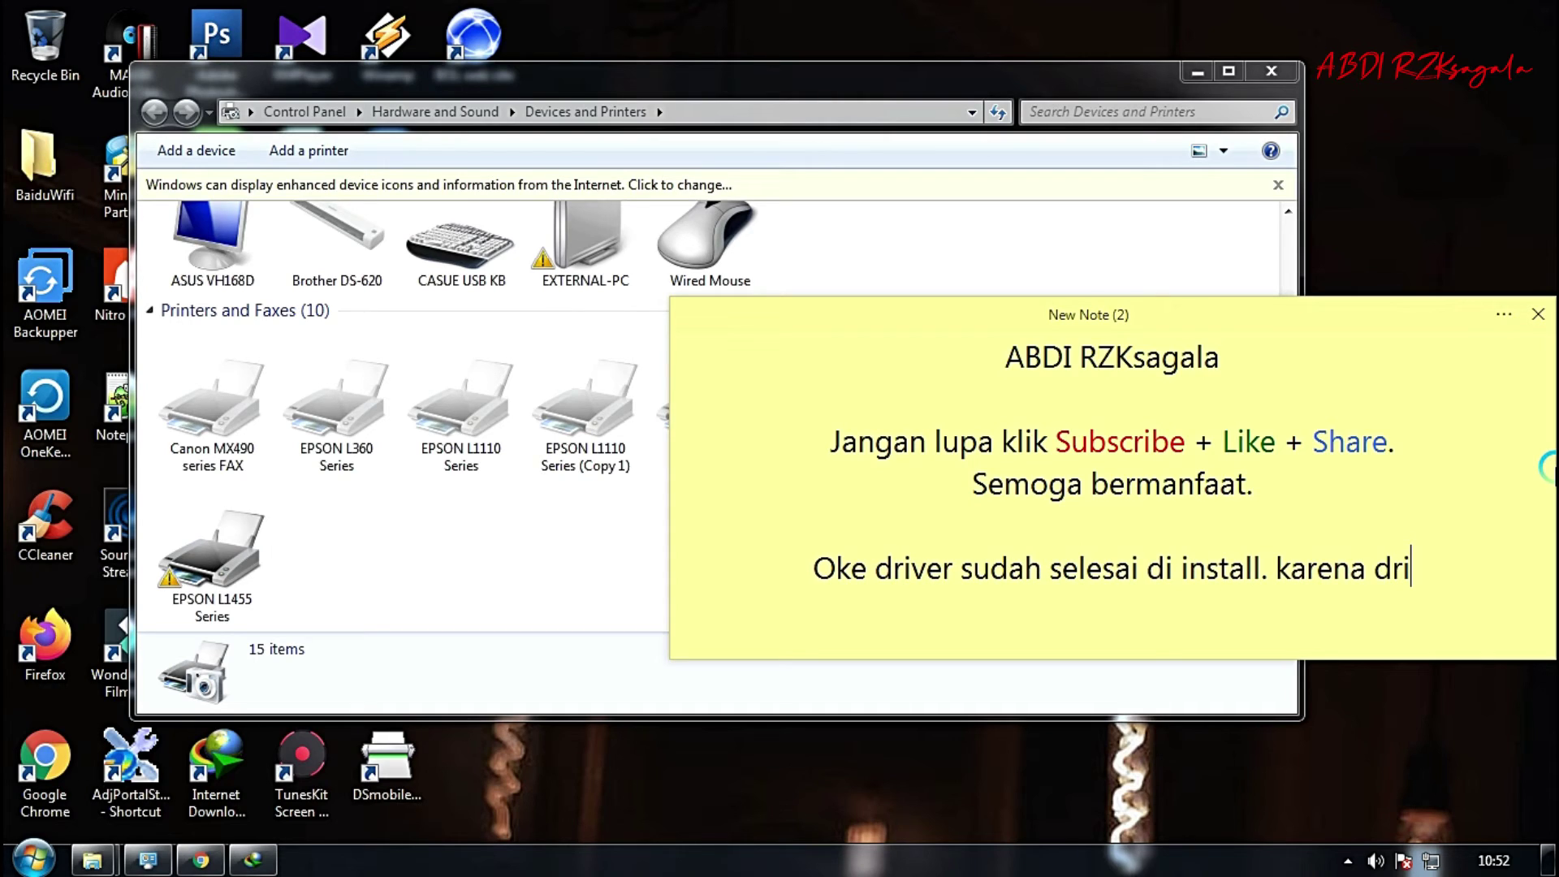
{"action": "type", "text": "ver prin"}
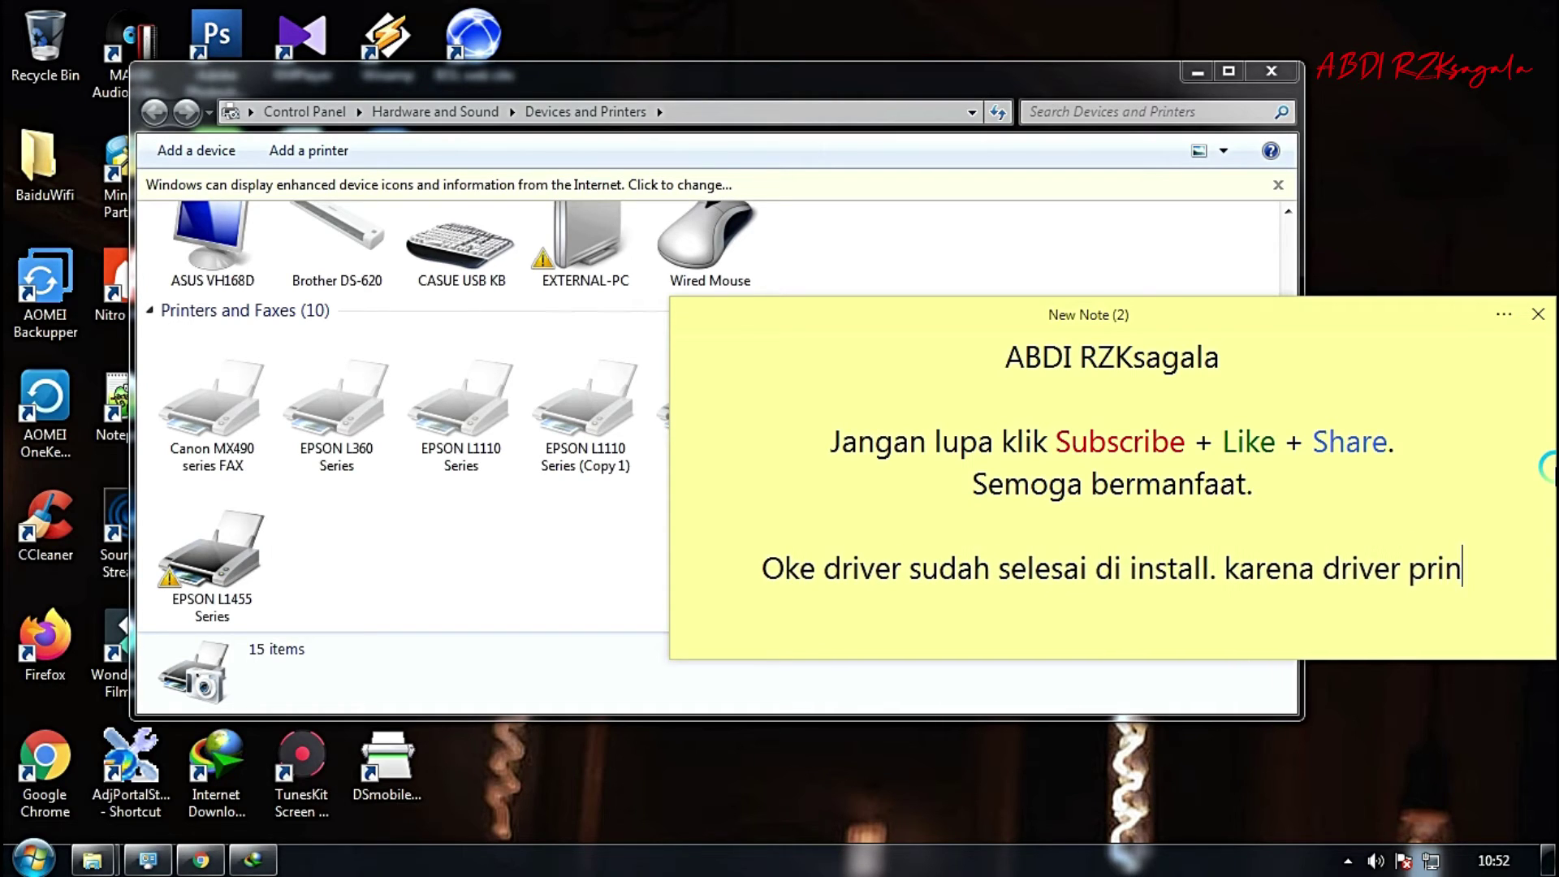
{"action": "type", "text": "ter sudah berada di"}
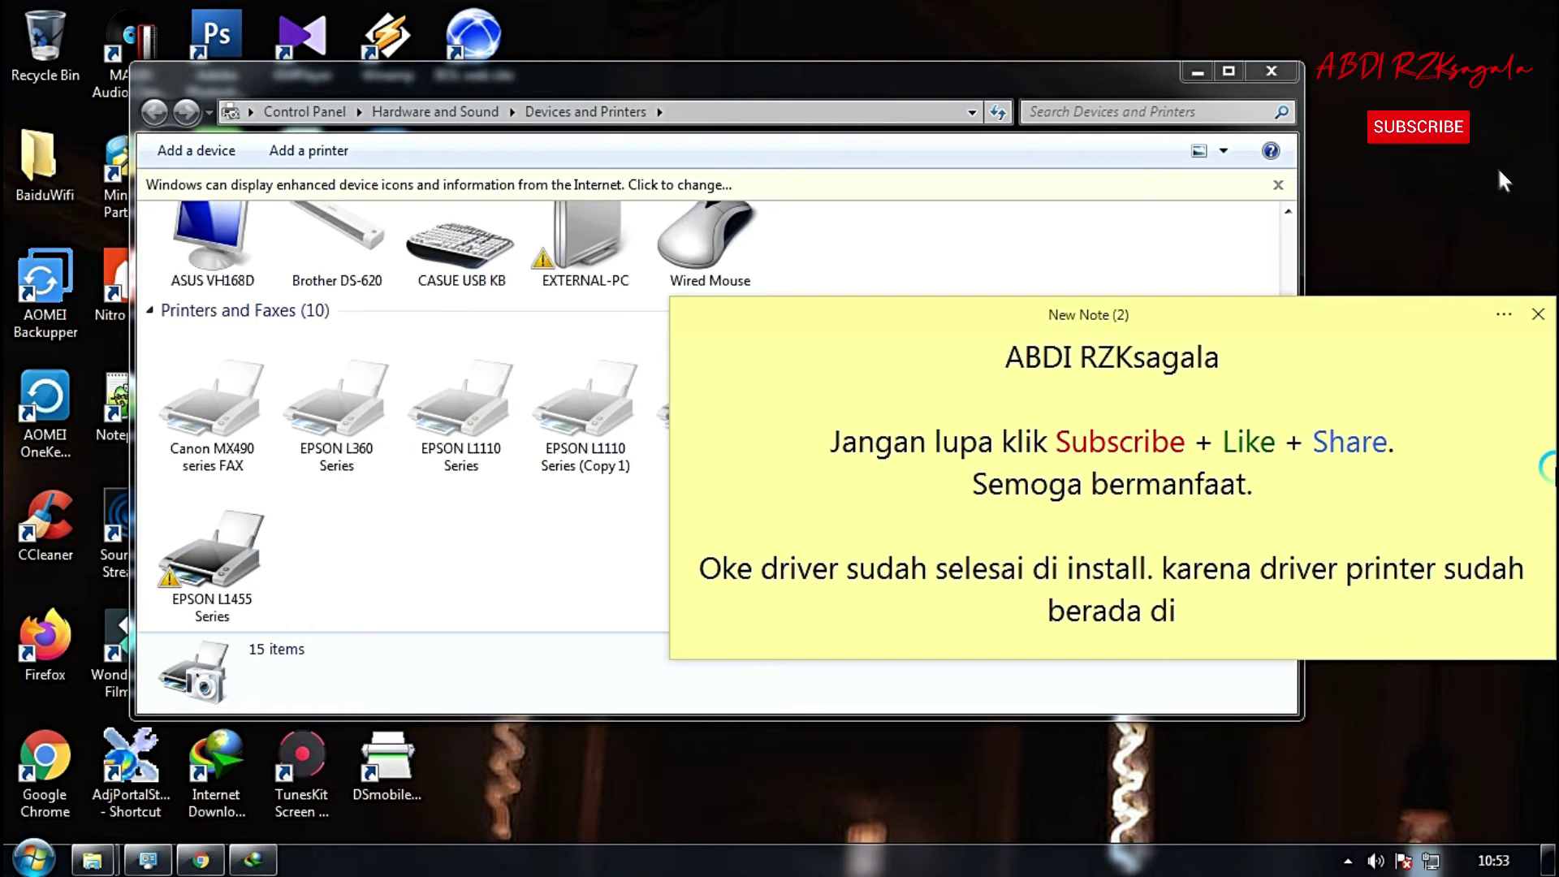
{"action": "type", "text": " P"}
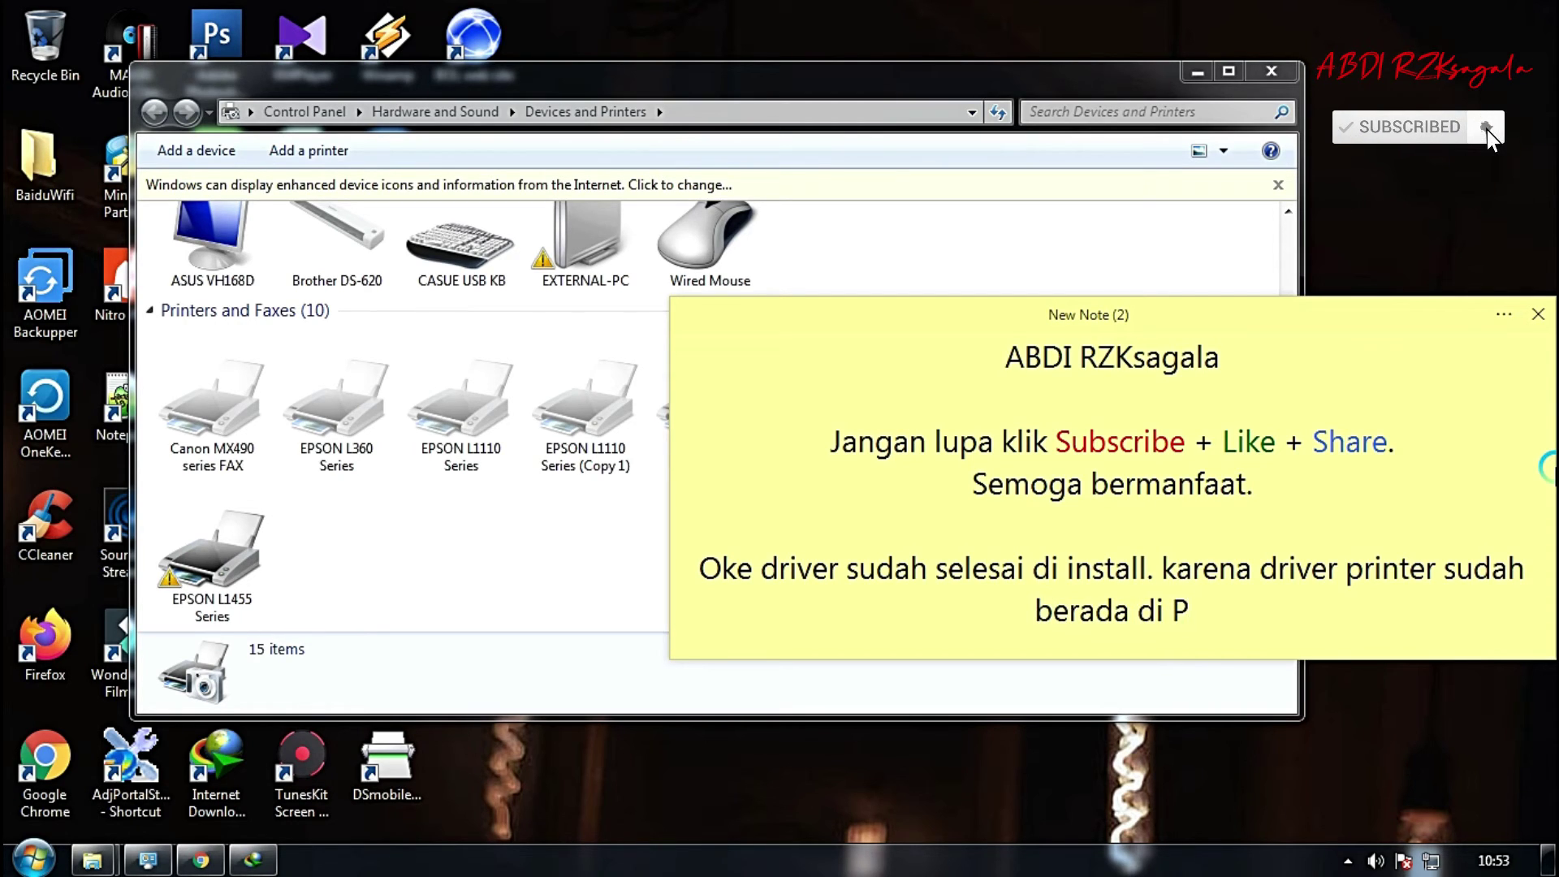
{"action": "type", "text": "RINTERS AND"}
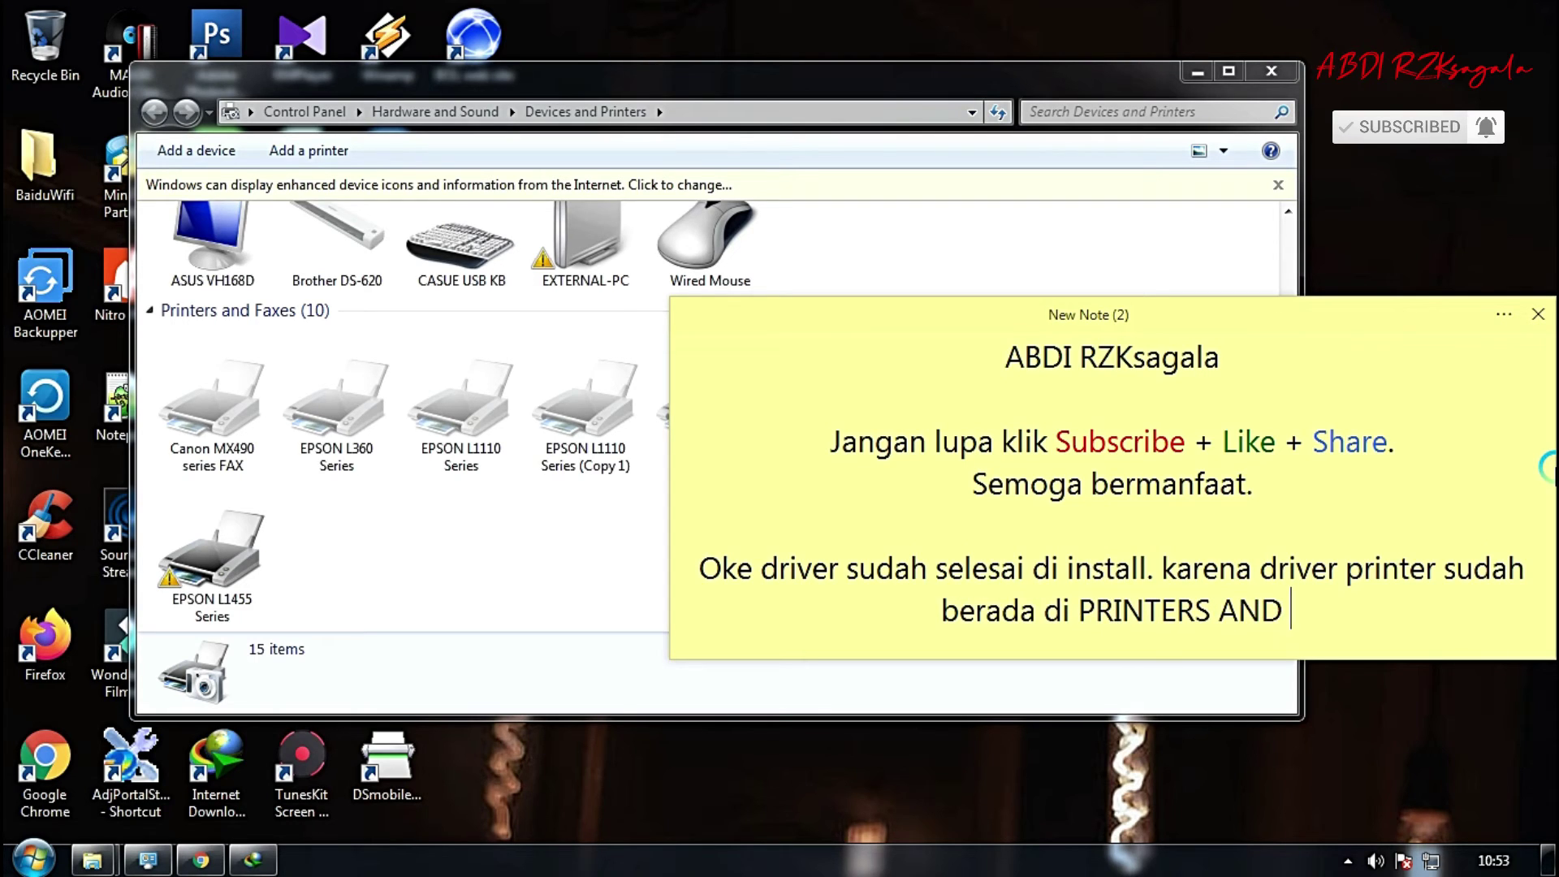
{"action": "type", "text": " FAXES"}
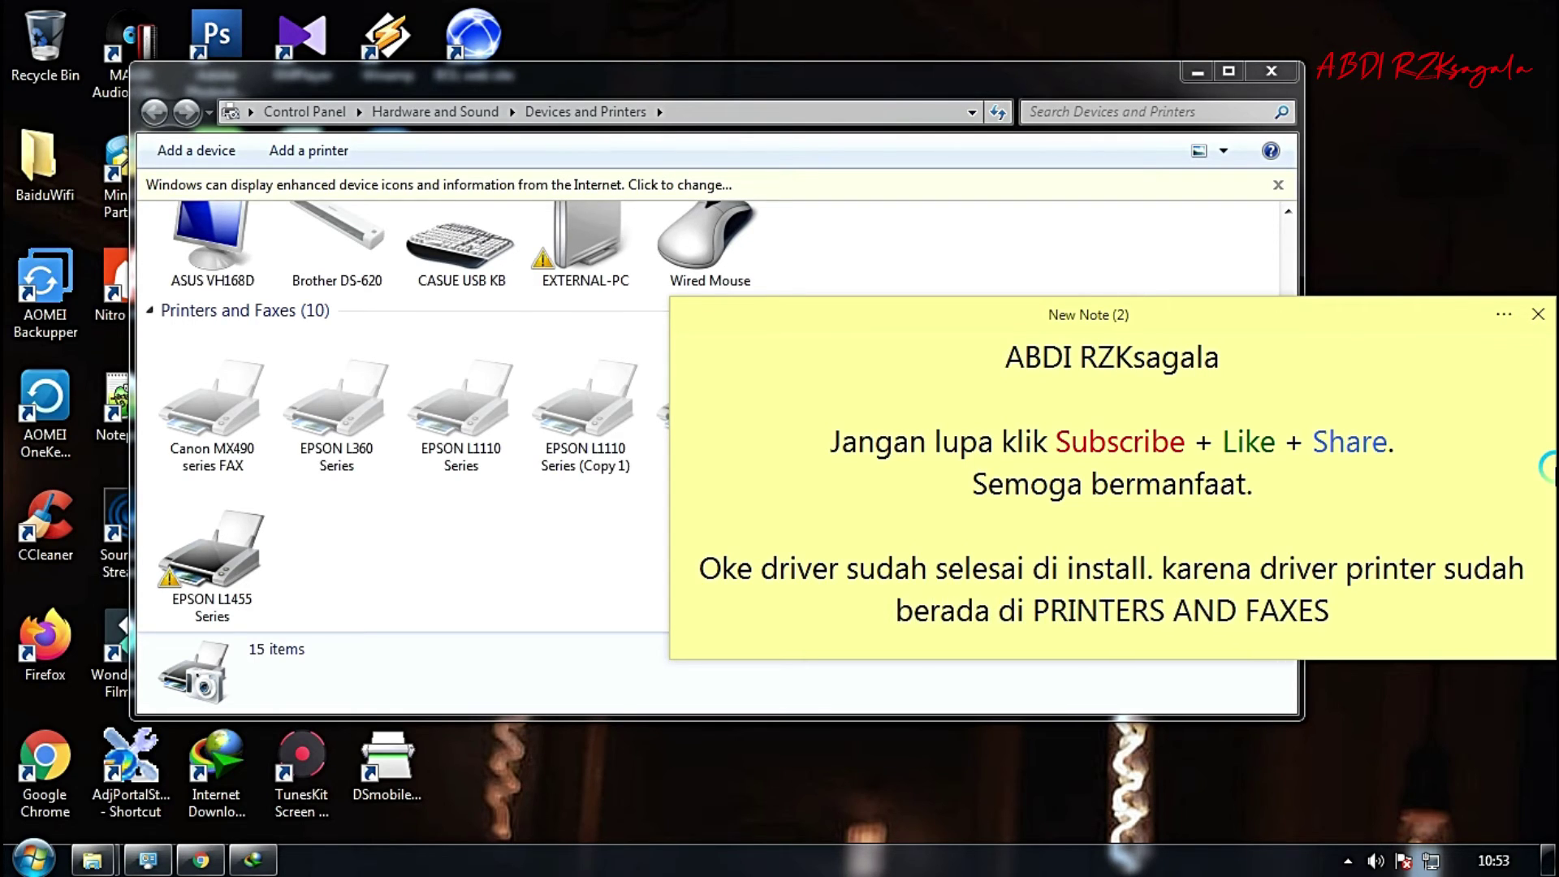
{"action": "type", "text": "."}
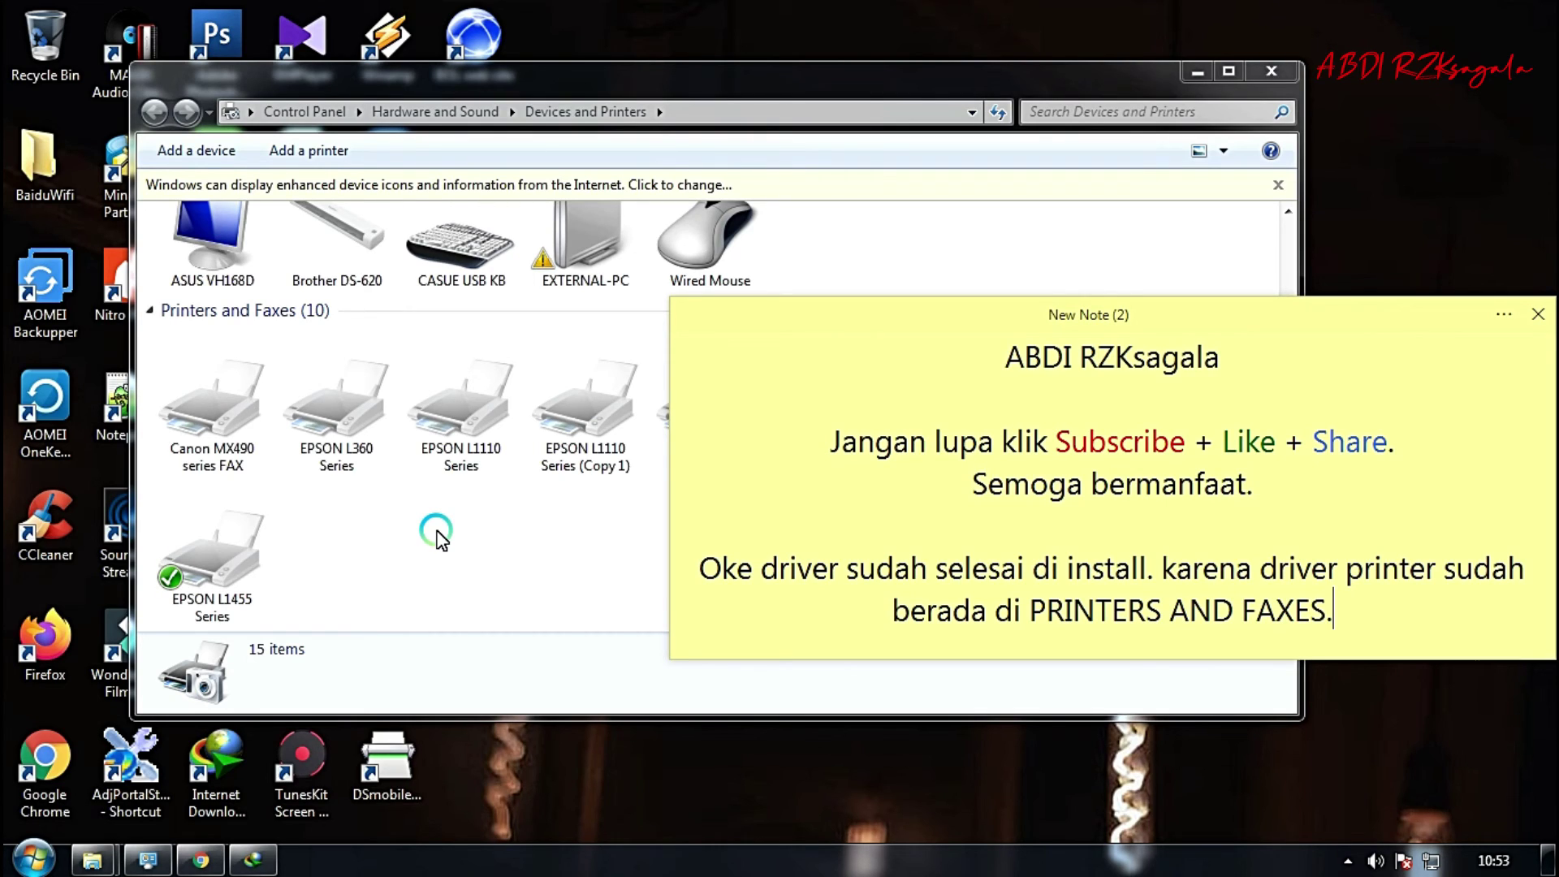
Step: Bring Devices and Printers forward to check the EPSON L1455 Series entry, and move the sticky note over the middle of that window
{"action": "left_click", "coordinate": [265, 586]}
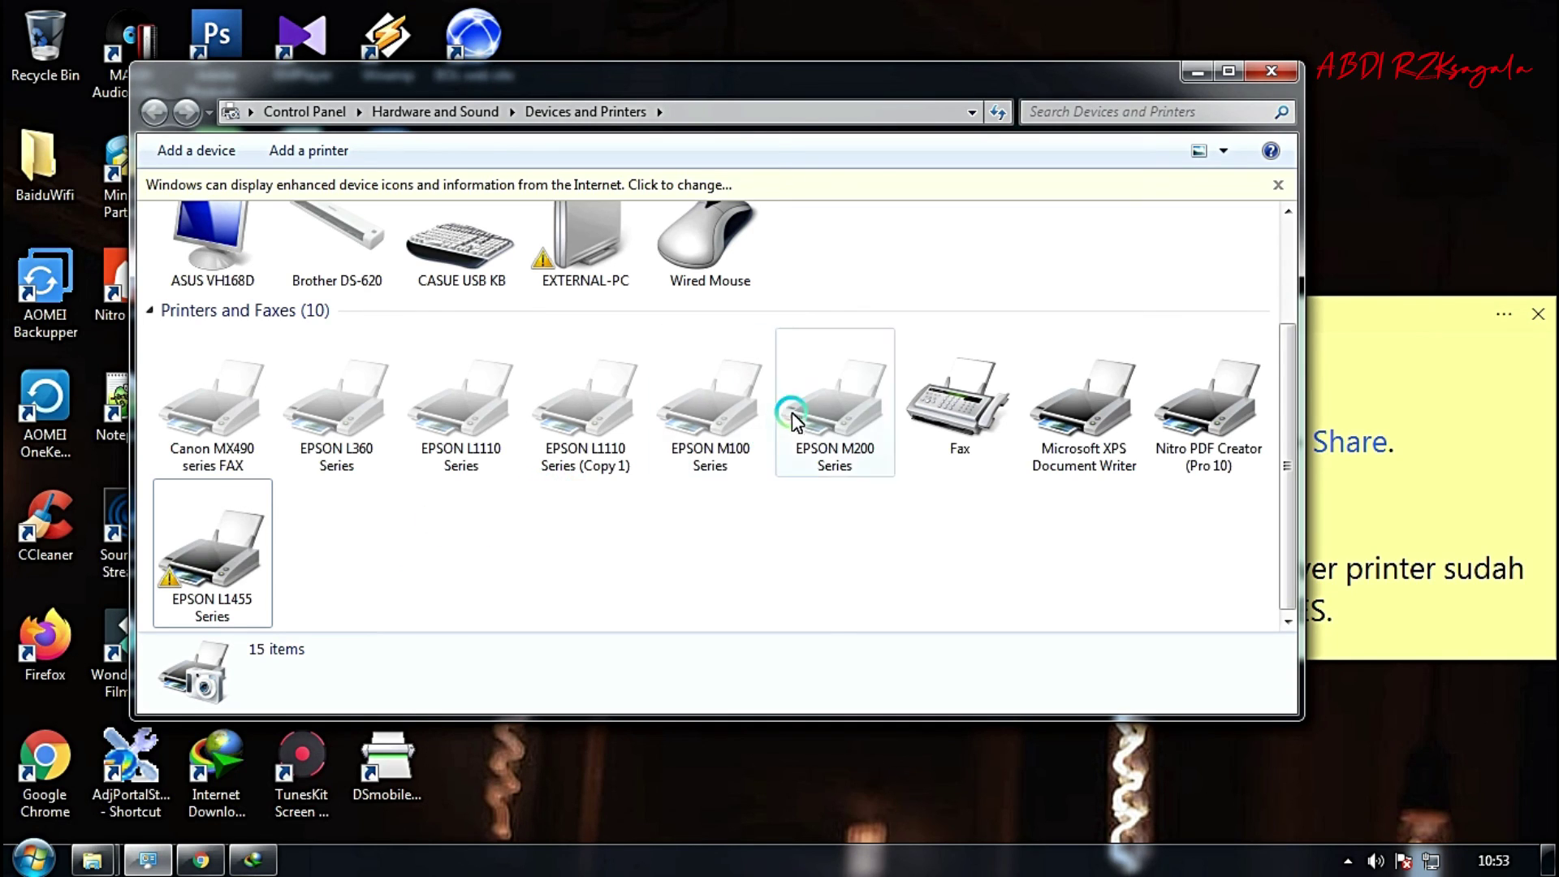
{"action": "left_click_drag", "start_coordinate": [1373, 324], "coordinate": [1050, 297]}
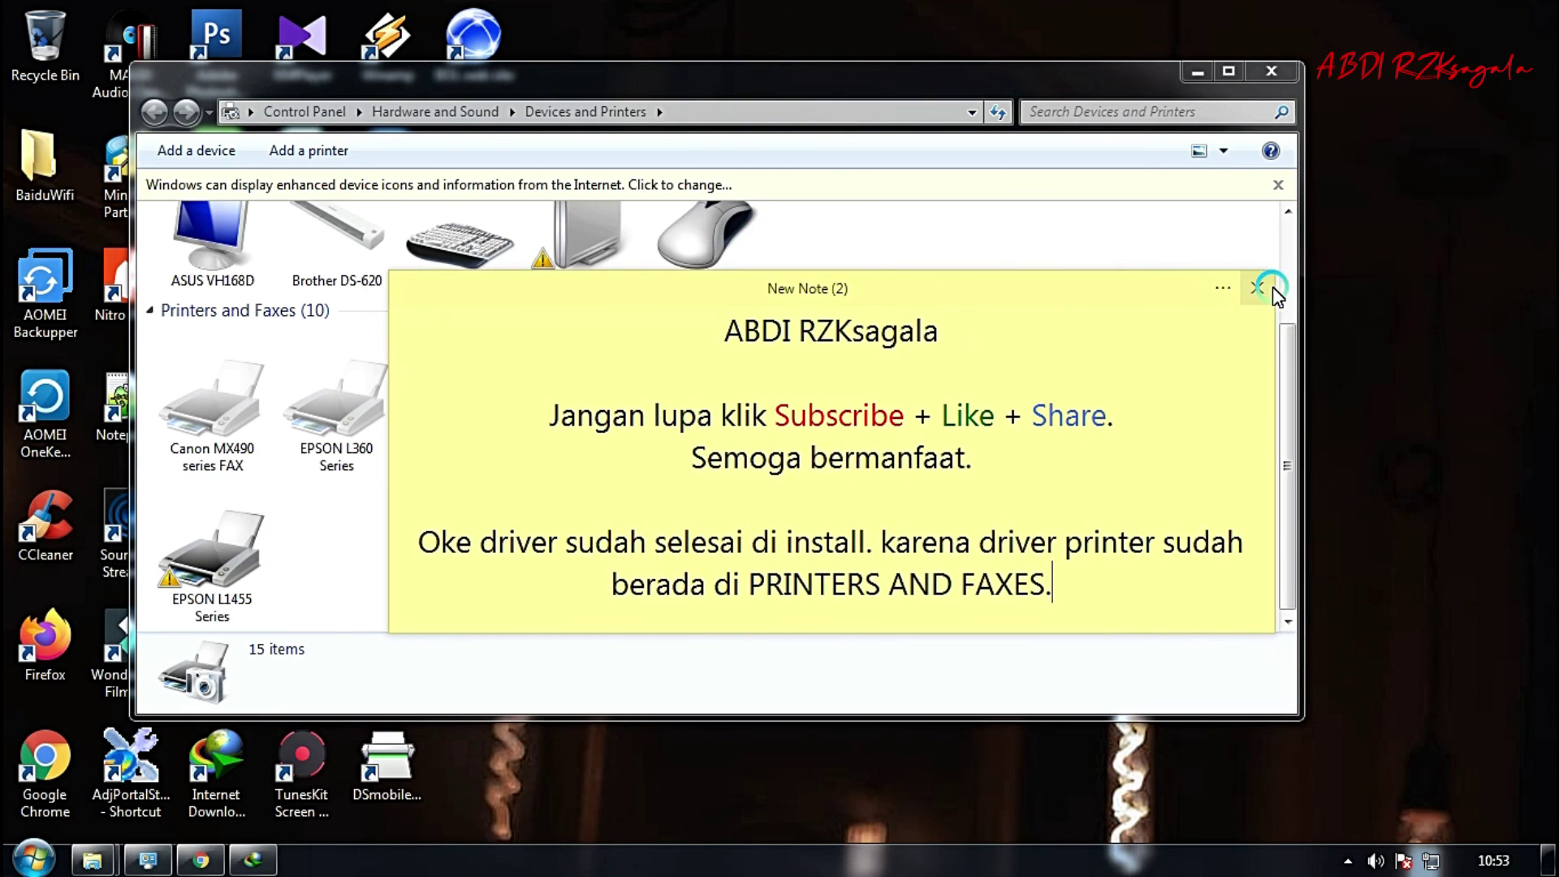
Step: Switch to the screen recorder running in the background and stop the recording
{"action": "left_click", "coordinate": [1347, 862]}
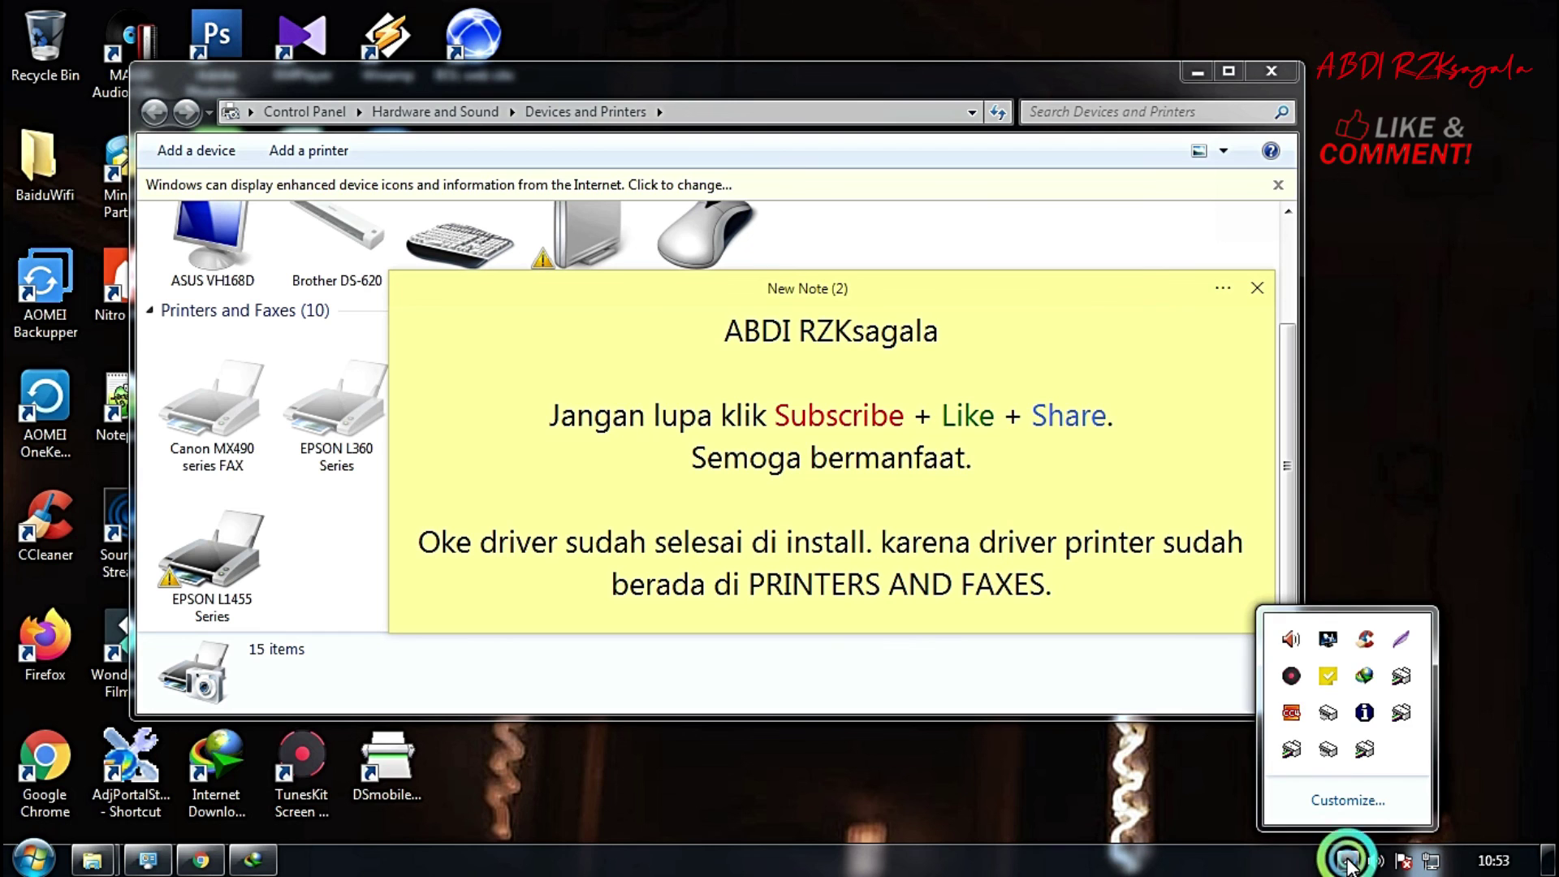
{"action": "left_click", "coordinate": [1291, 675]}
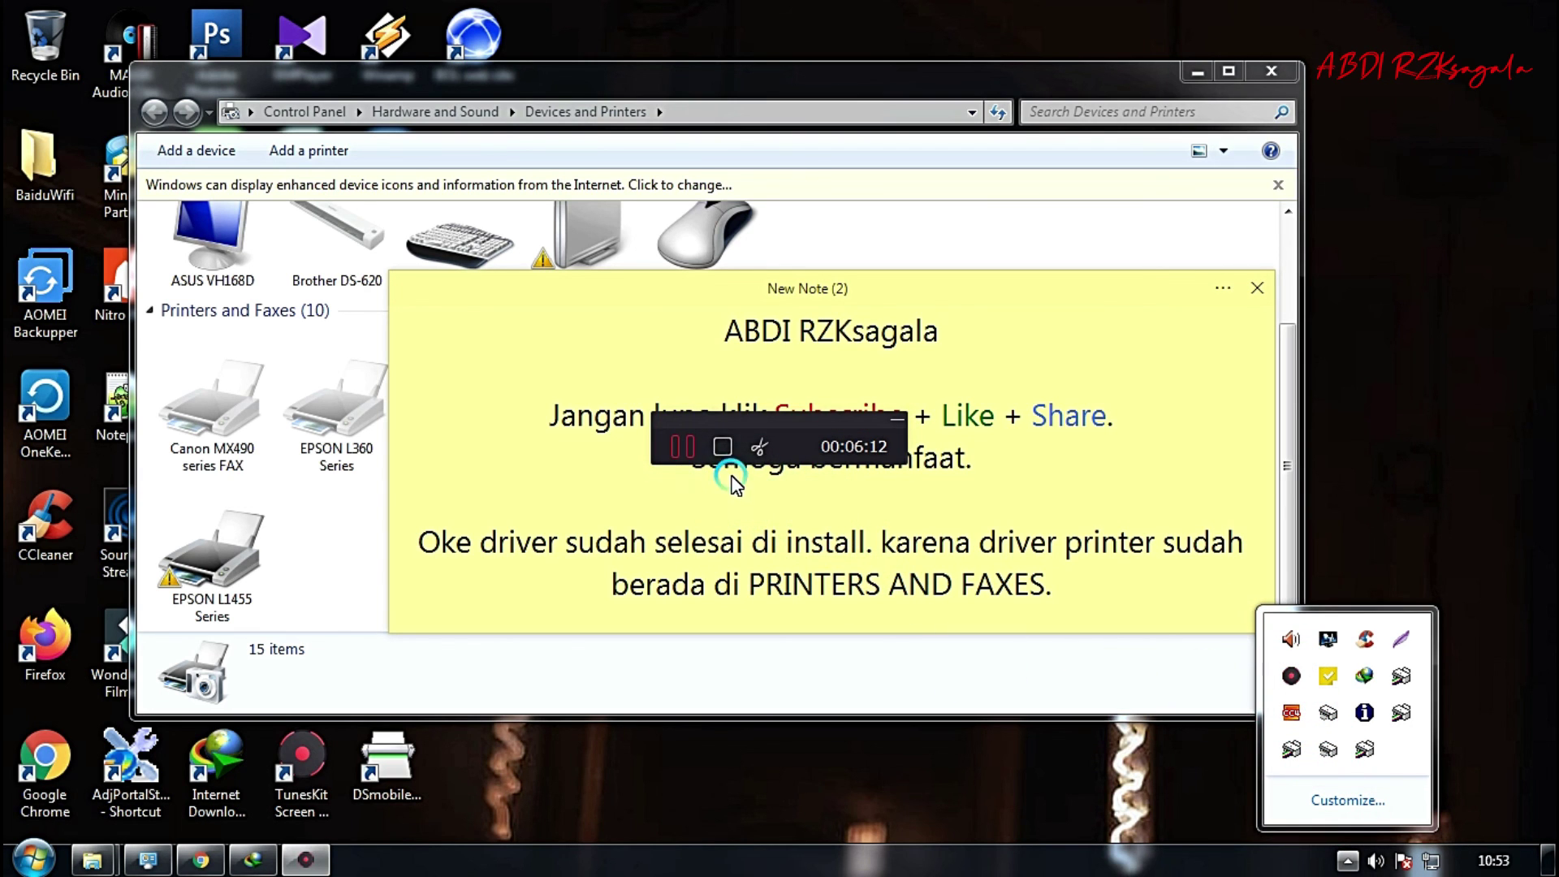
{"action": "left_click", "coordinate": [723, 447]}
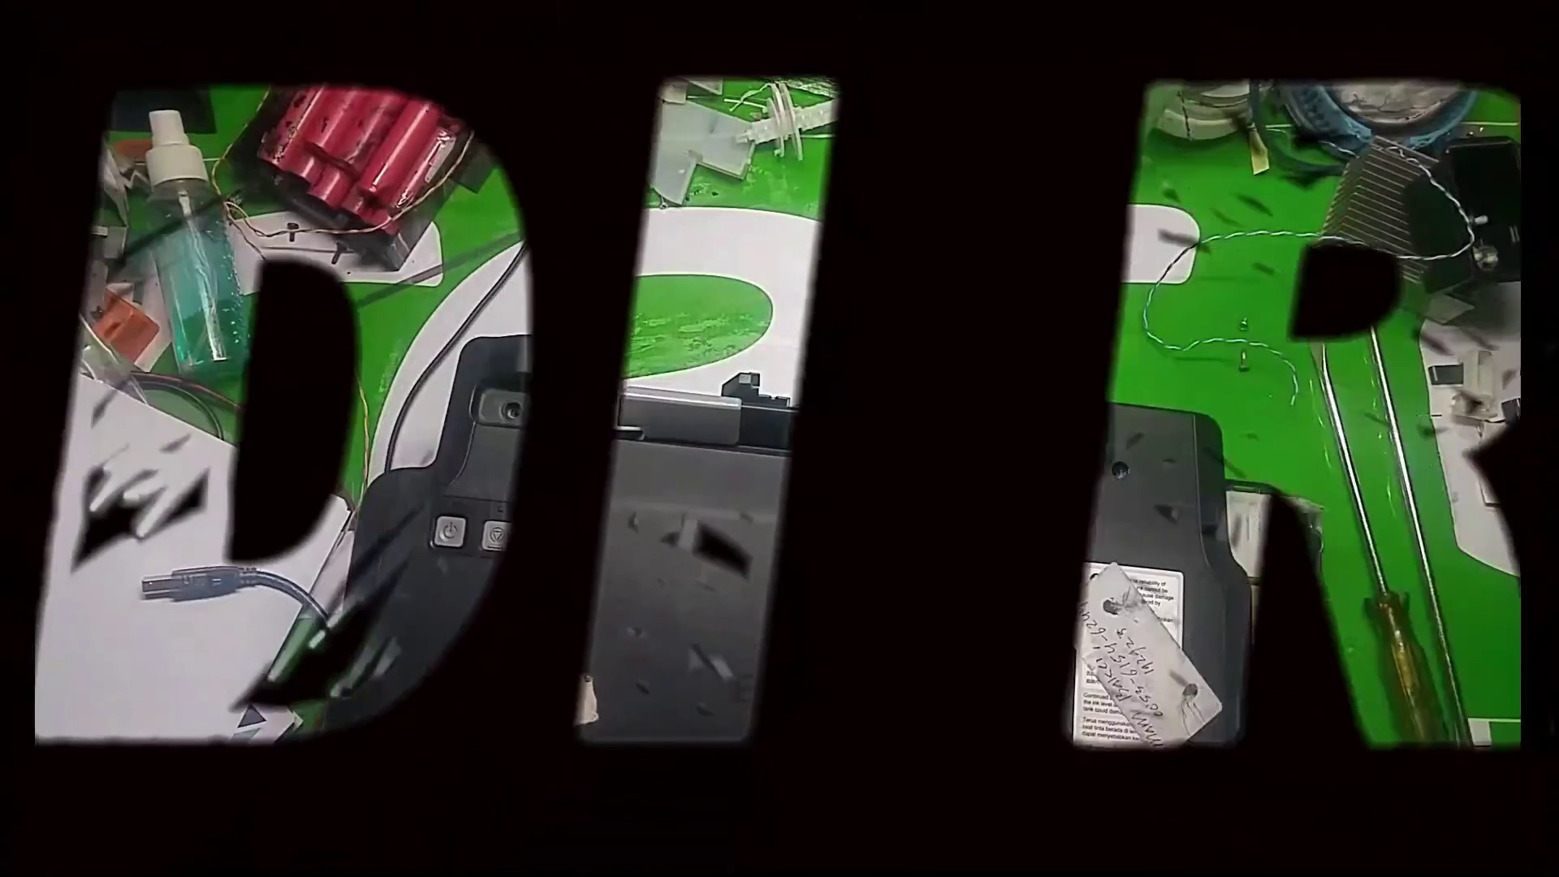